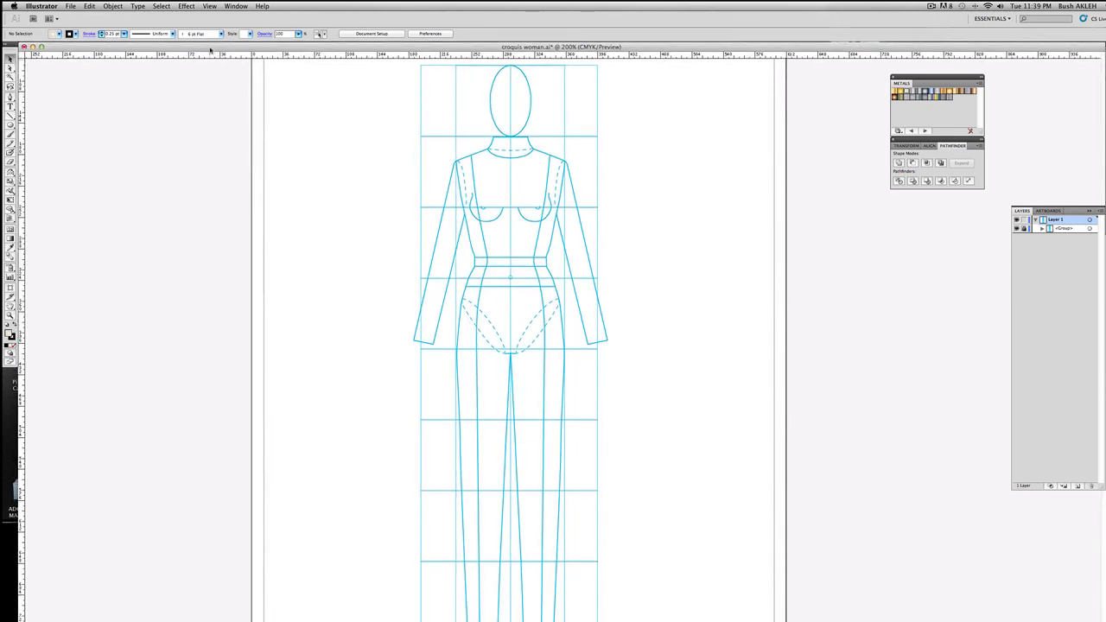
Draw straight neckline and shoulder segments with the Pen tool from the centre front neck to the left shoulder tip, using the default white fill and black stroke
{"action": "left_click", "coordinate": [10, 96]}
{"action": "left_click", "coordinate": [12, 316]}
{"action": "left_click_drag", "start_coordinate": [385, 128], "coordinate": [686, 419]}
{"action": "left_click_drag", "start_coordinate": [506, 247], "coordinate": [565, 338]}
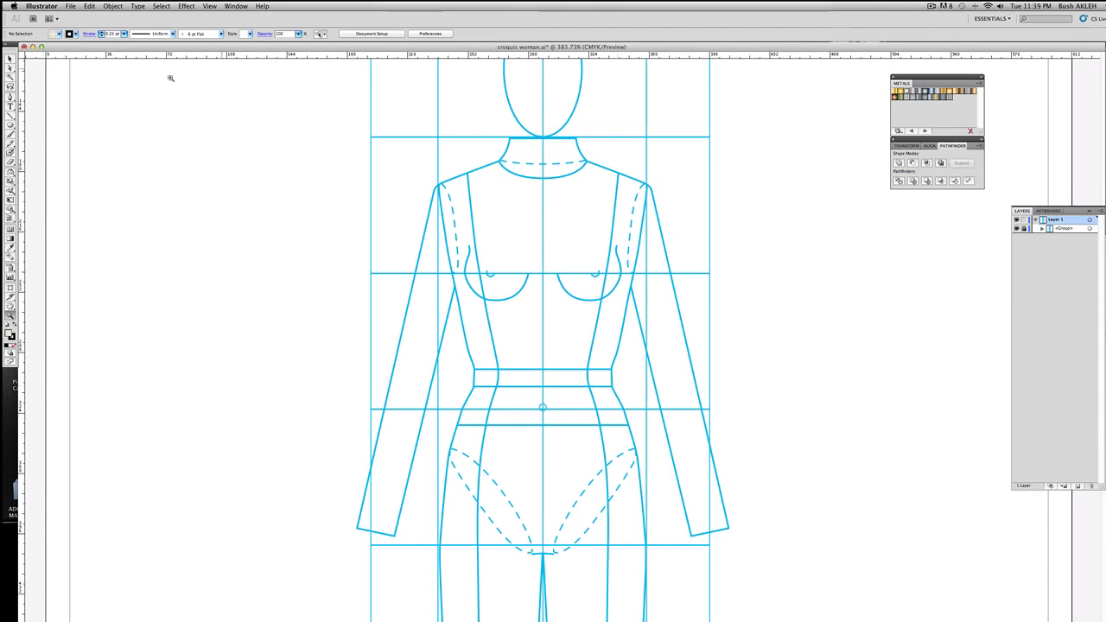
{"action": "left_click", "coordinate": [15, 98]}
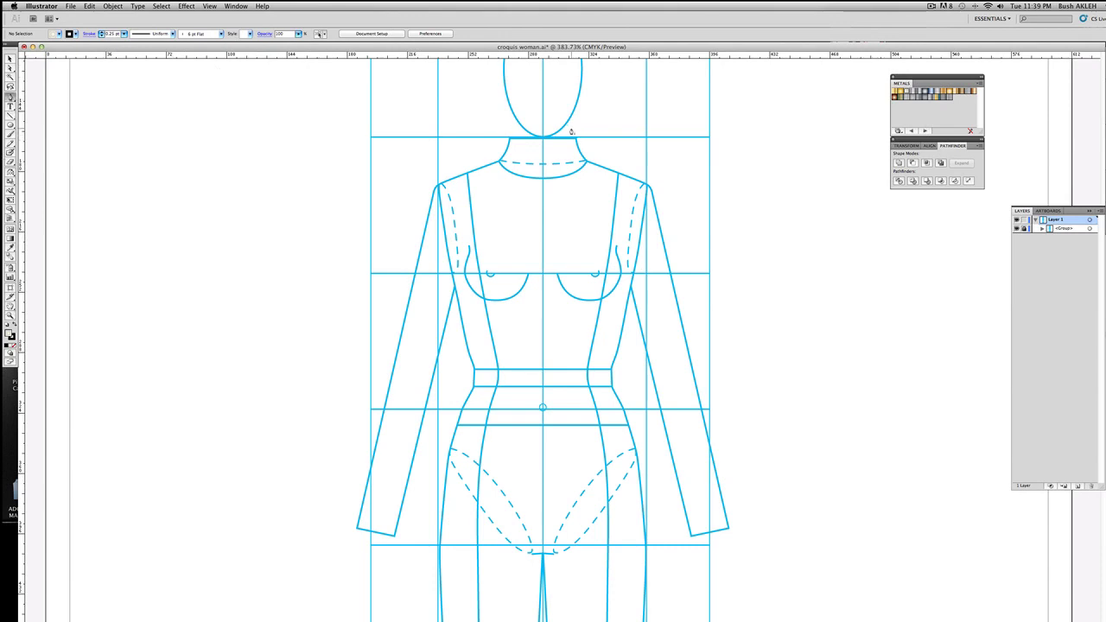
{"action": "left_click", "coordinate": [543, 180]}
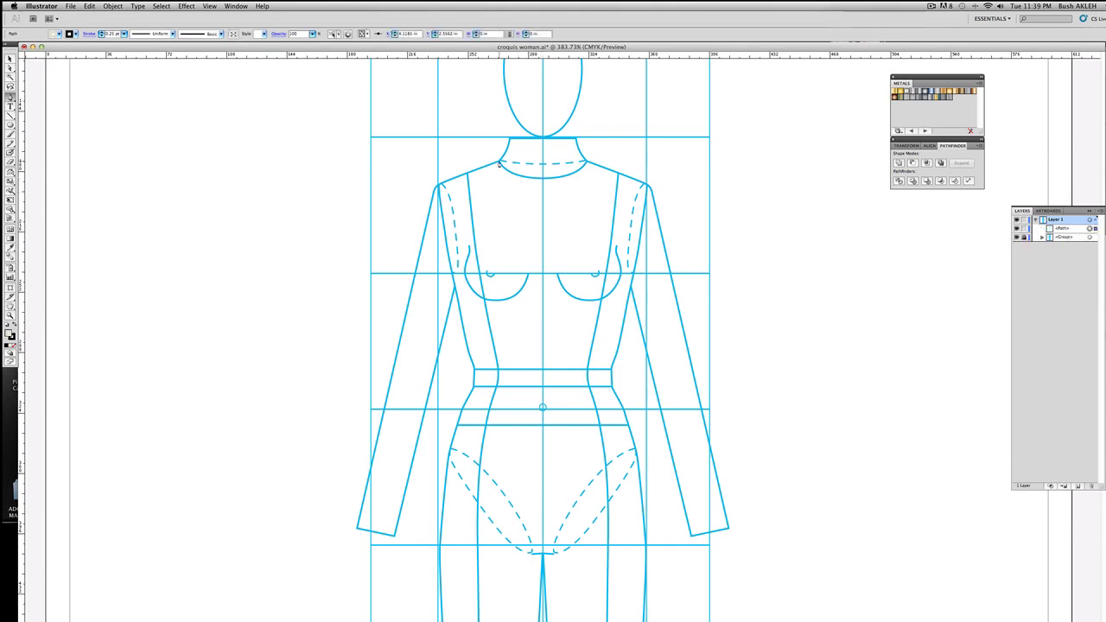
{"action": "scroll", "coordinate": [499, 164], "scroll_direction": "left", "scroll_amount": 1}
{"action": "left_click", "coordinate": [503, 162]}
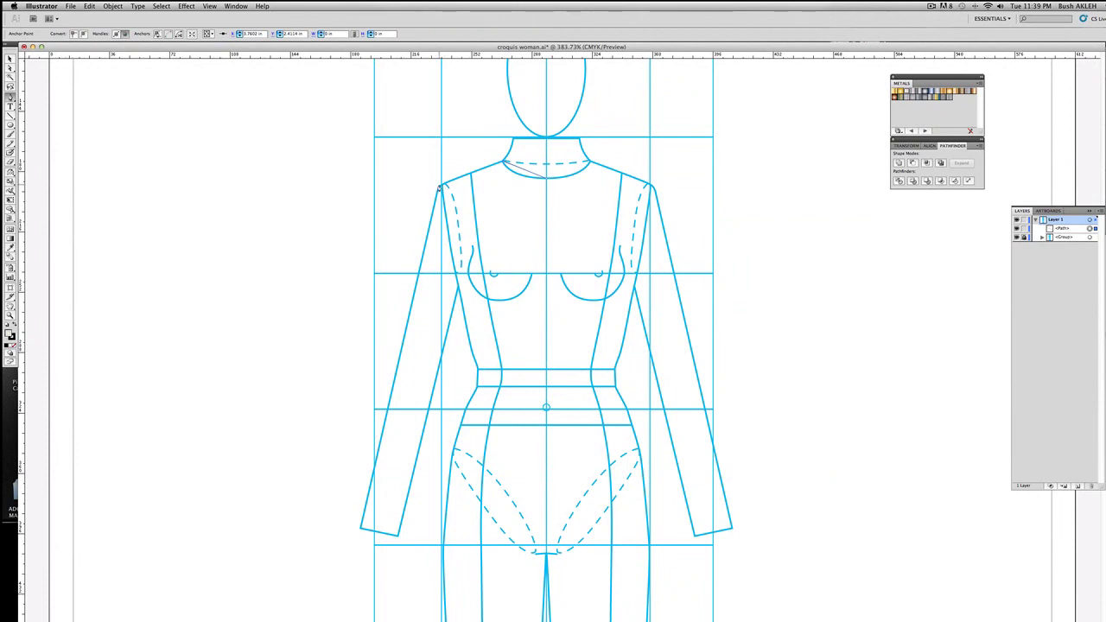
{"action": "left_click", "coordinate": [442, 185]}
{"action": "left_click", "coordinate": [8, 325]}
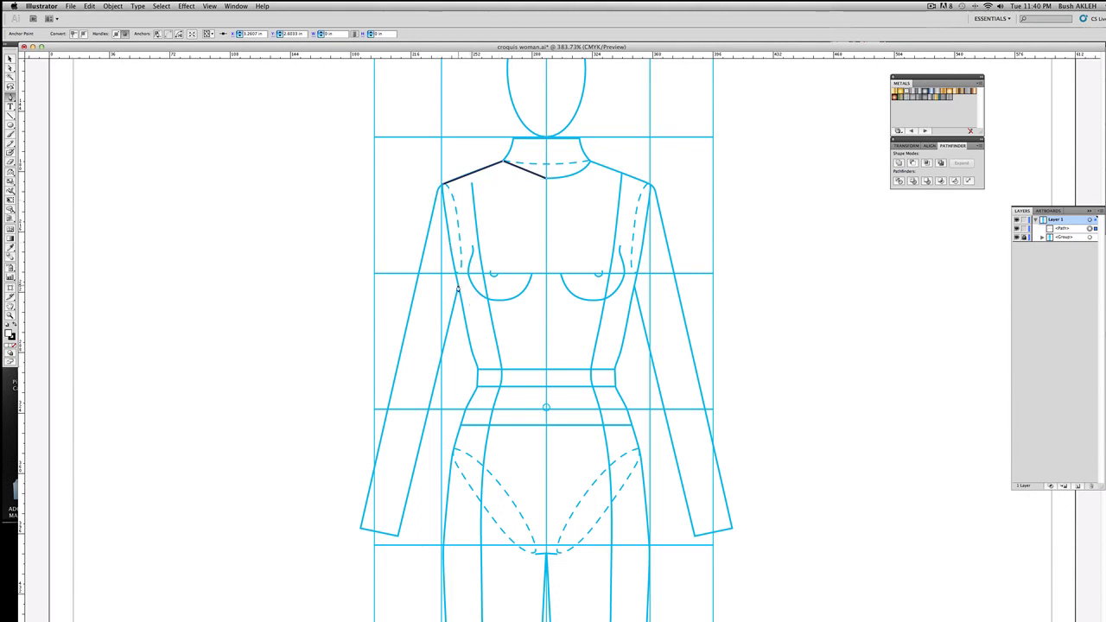
Continue the bodice path with a curved left armhole to the underarm and a curved side seam down to the waist
{"action": "left_click_drag", "start_coordinate": [457, 285], "coordinate": [446, 362]}
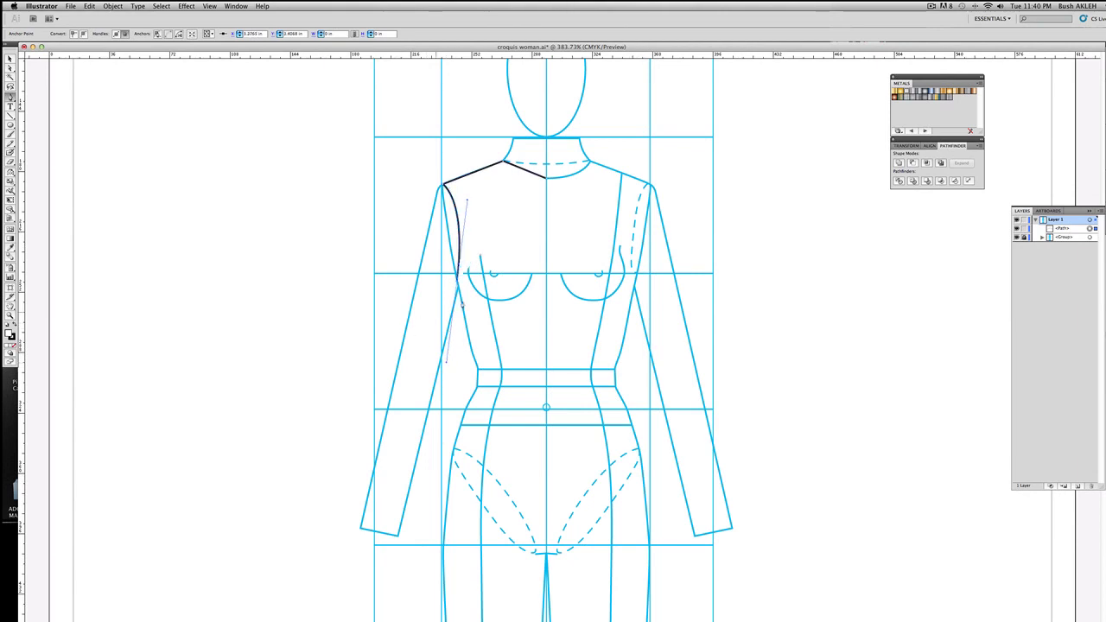
{"action": "scroll", "coordinate": [488, 294], "scroll_direction": "down", "scroll_amount": 5}
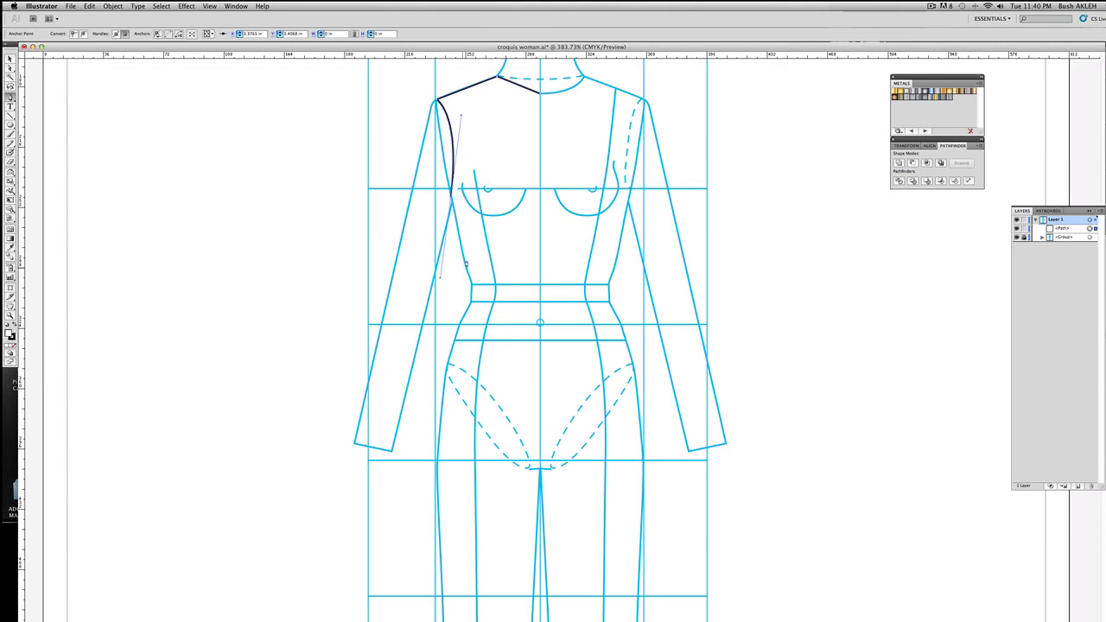
{"action": "left_click", "coordinate": [449, 199]}
{"action": "left_click_drag", "start_coordinate": [464, 299], "coordinate": [457, 327]}
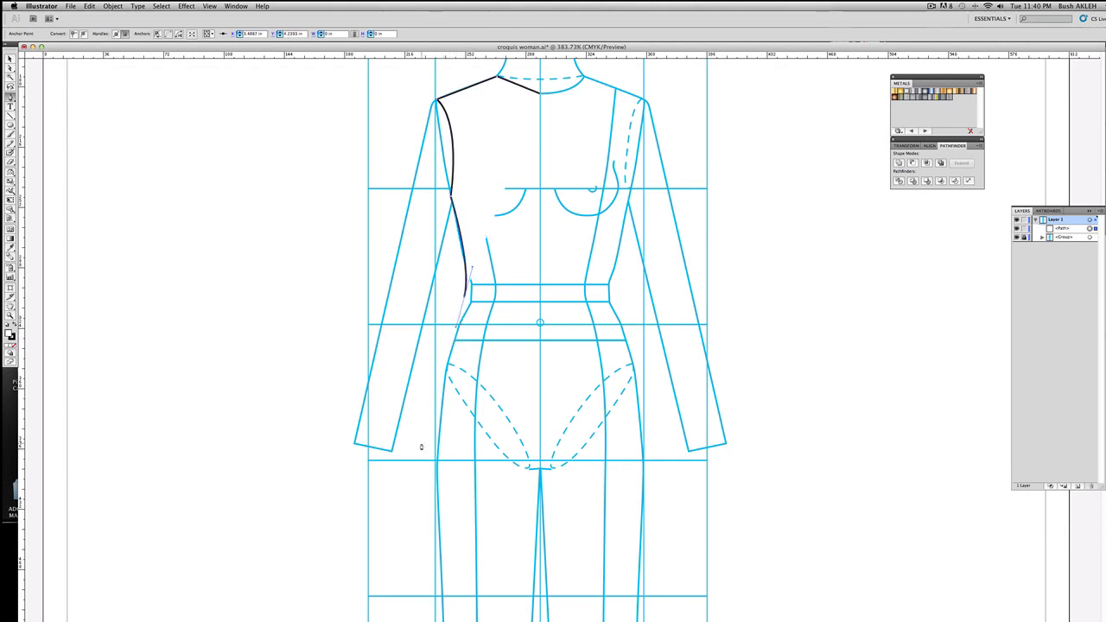
Extend the path along the left hip and finish it with a curved shirttail hem ending on the centre front line
{"action": "scroll", "coordinate": [499, 427], "scroll_direction": "down", "scroll_amount": 3}
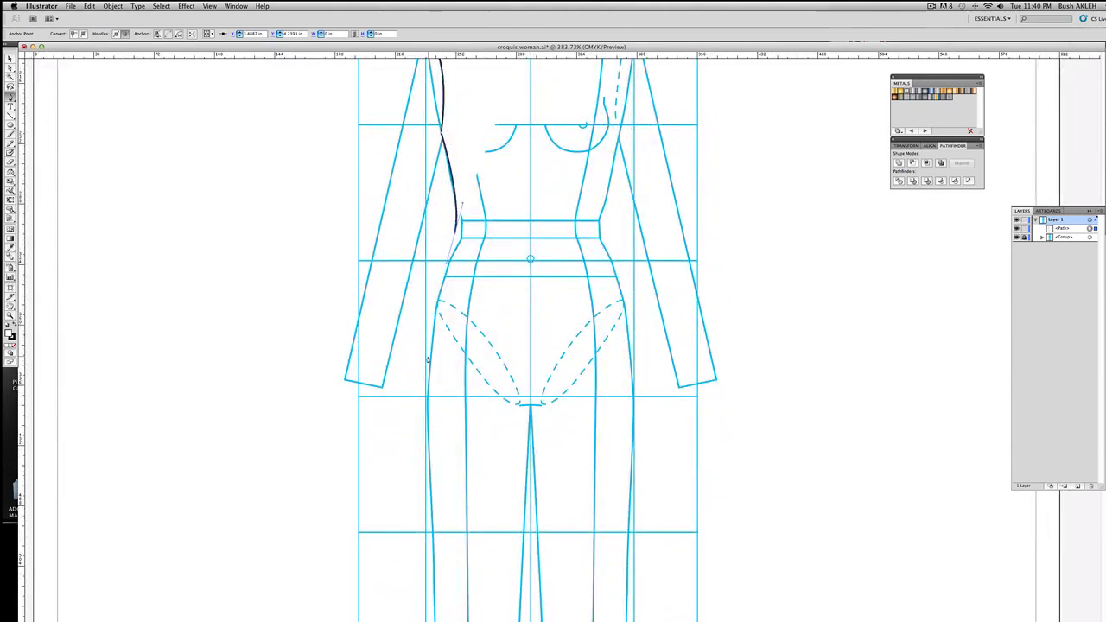
{"action": "left_click_drag", "start_coordinate": [428, 358], "coordinate": [429, 358]}
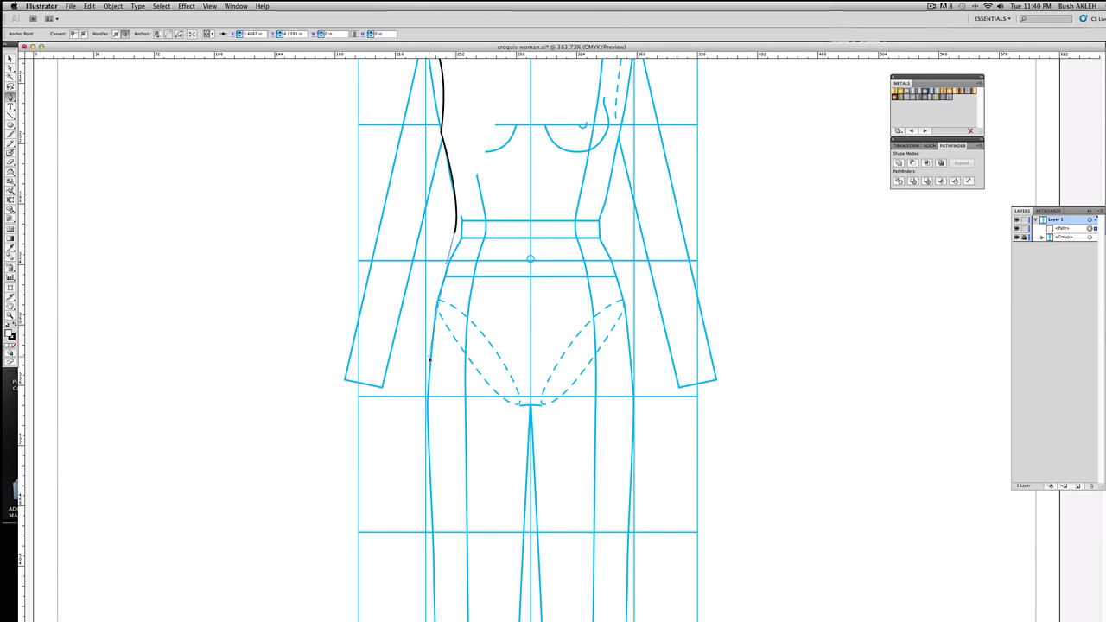
{"action": "left_click_drag", "start_coordinate": [430, 360], "coordinate": [428, 398]}
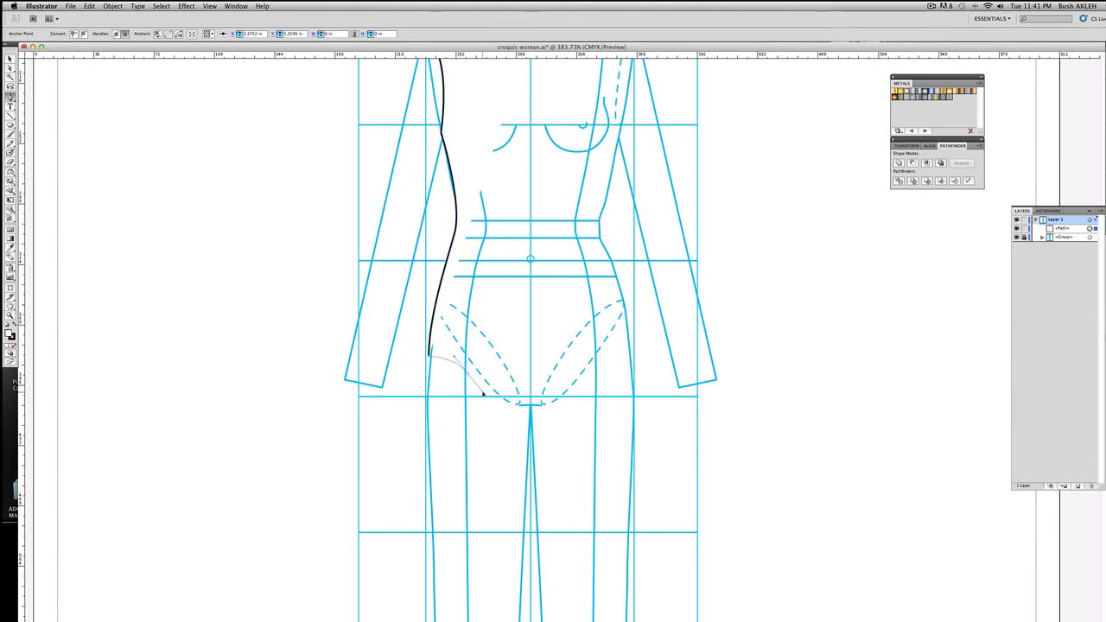
{"action": "left_click", "coordinate": [482, 393]}
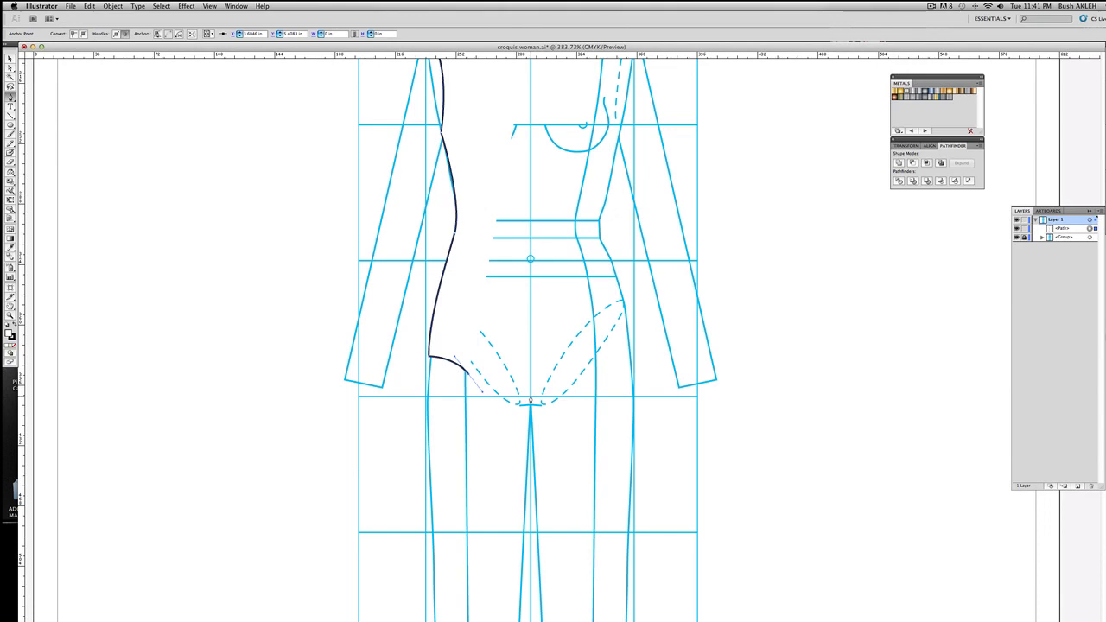
{"action": "left_click", "coordinate": [530, 399]}
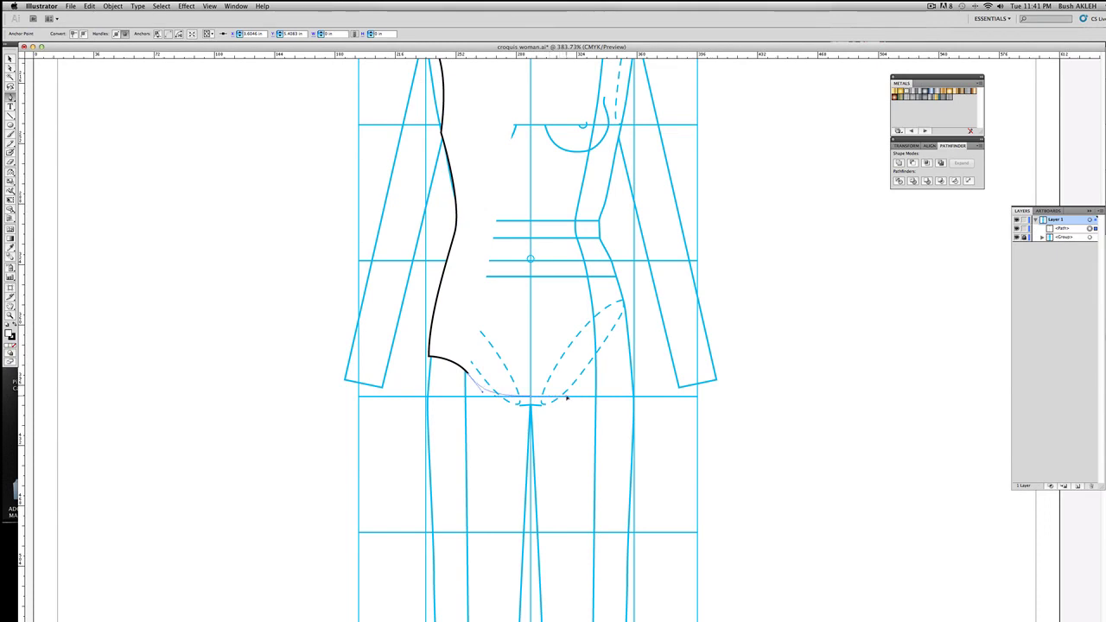
{"action": "left_click_drag", "start_coordinate": [566, 397], "coordinate": [567, 398]}
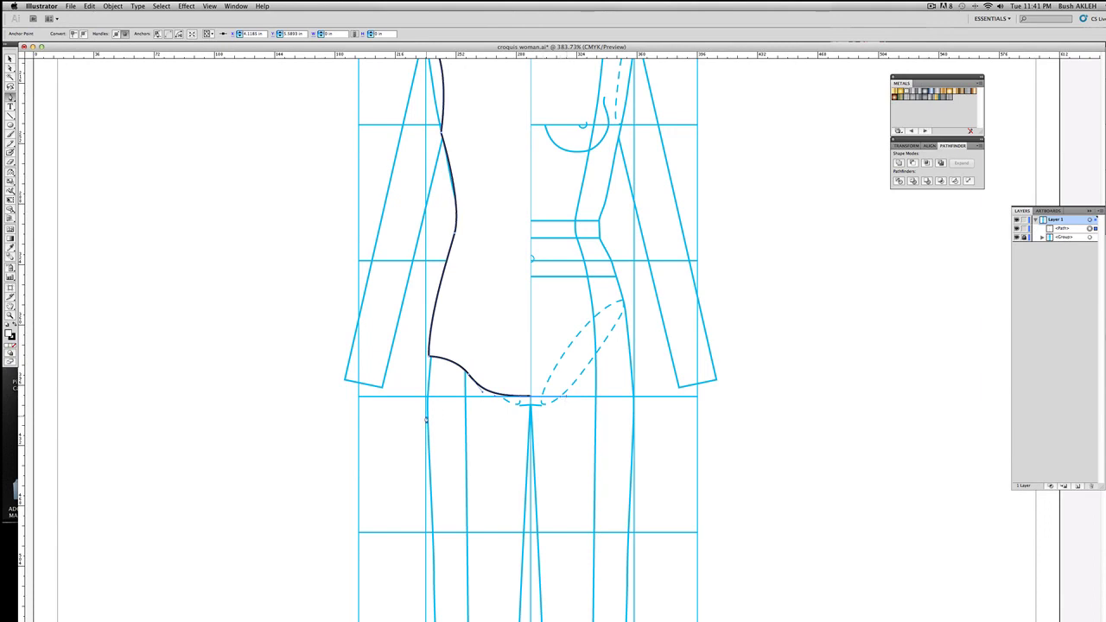
Move the waist anchor point of the half bodice slightly to smooth the side seam, and deselect the path
{"action": "scroll", "coordinate": [513, 314], "scroll_direction": "up", "scroll_amount": 5}
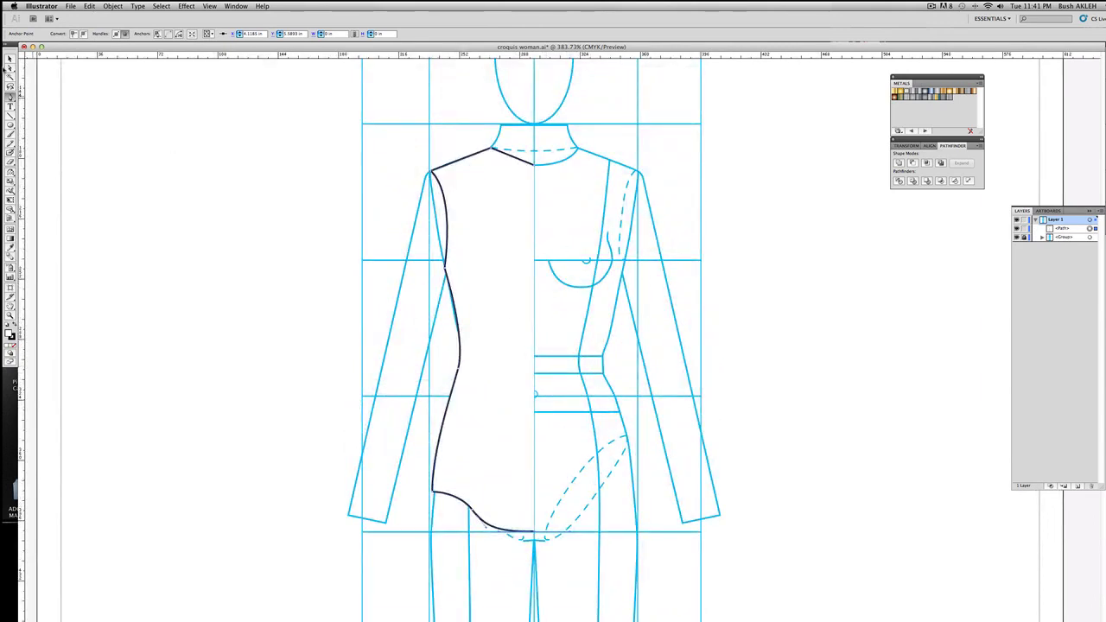
{"action": "key", "text": "a"}
{"action": "left_click", "coordinate": [459, 369]}
{"action": "mouse_move", "coordinate": [459, 369]}
{"action": "left_mouse_down"}
{"action": "mouse_move", "coordinate": [461, 341]}
{"action": "mouse_move", "coordinate": [455, 367]}
{"action": "left_mouse_up"}
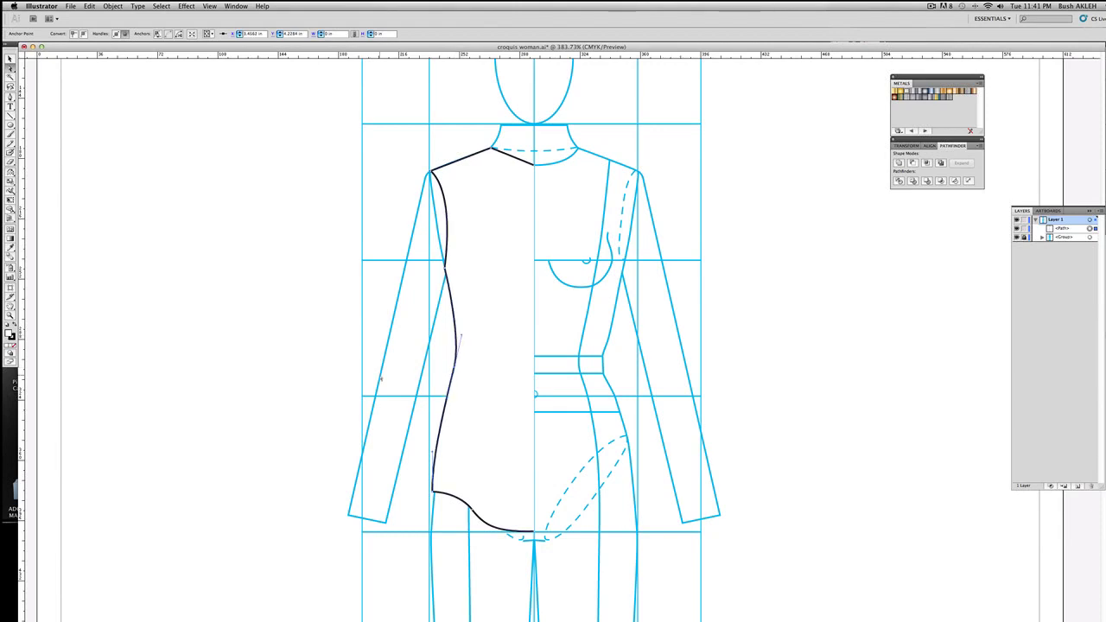
{"action": "left_click", "coordinate": [282, 396]}
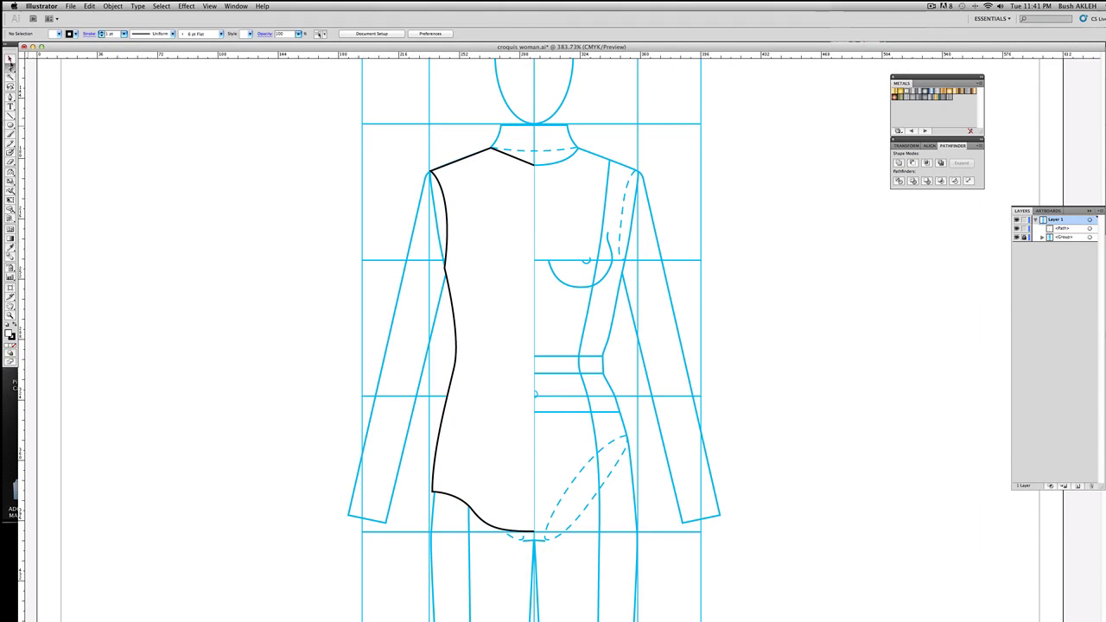
Reflect a copy of the half bodice across the vertical centre front line to form the right half
{"action": "left_click", "coordinate": [11, 59]}
{"action": "left_click", "coordinate": [447, 204]}
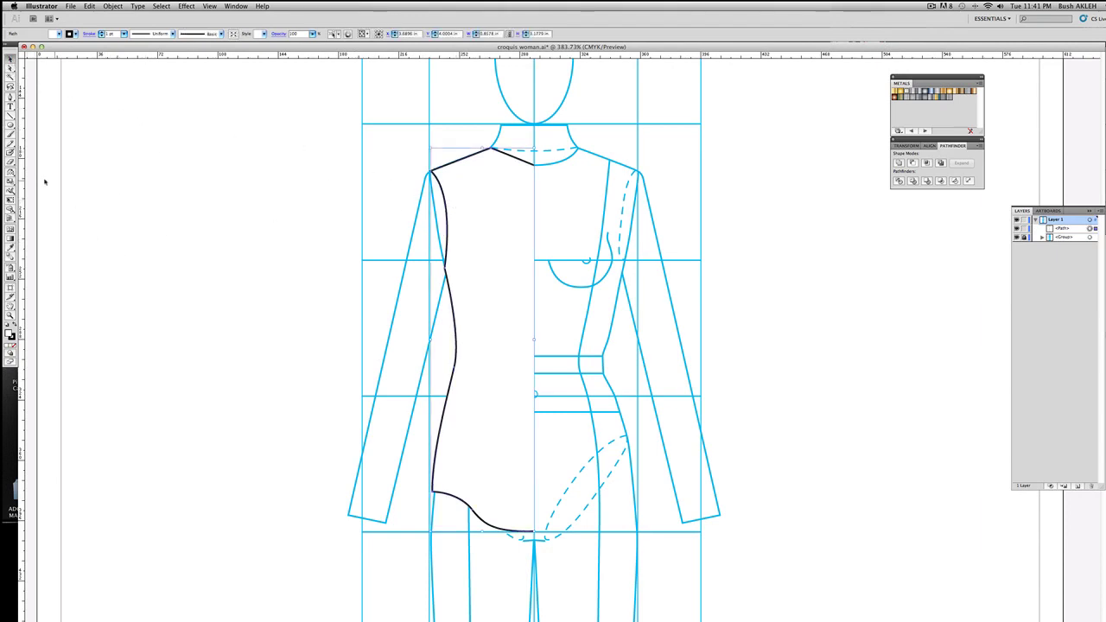
{"action": "left_click", "coordinate": [10, 172]}
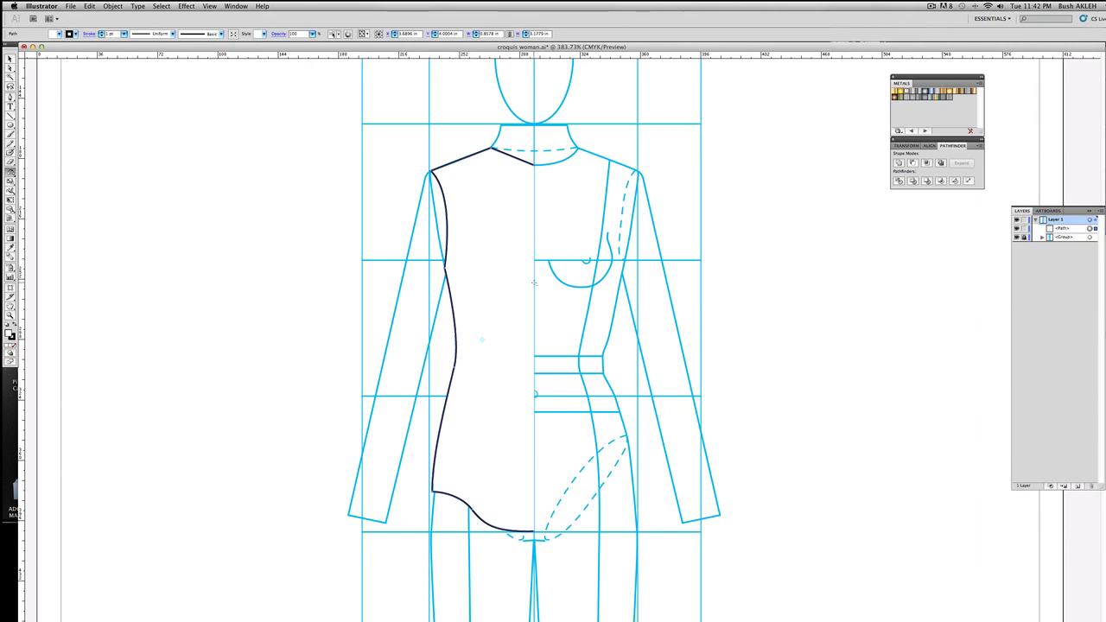
{"action": "left_click", "coordinate": [533, 281], "text": "alt"}
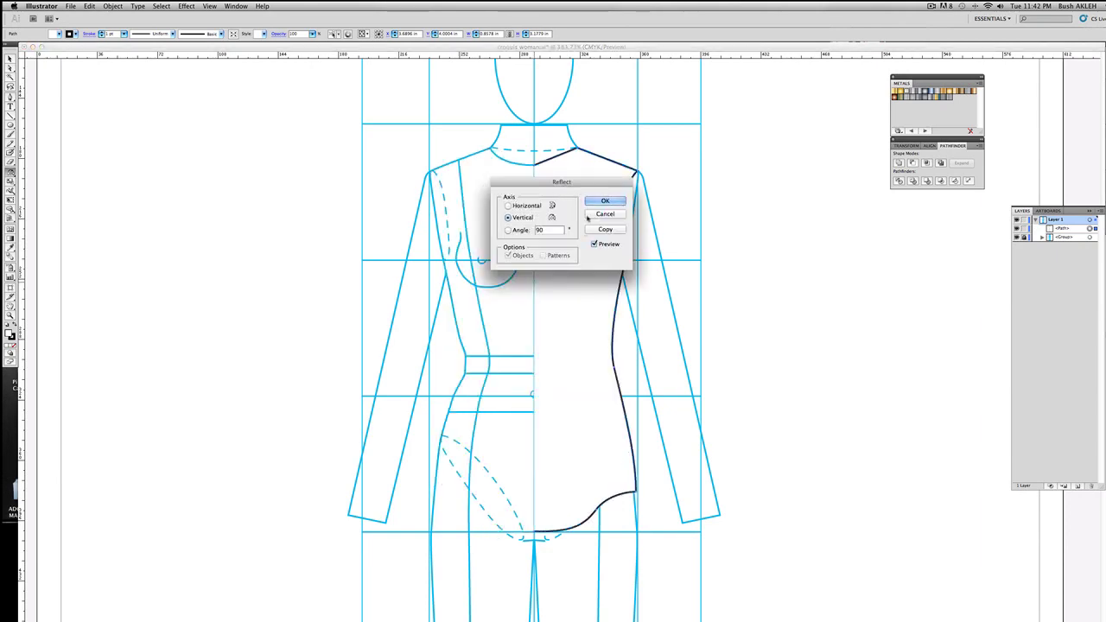
{"action": "left_click_drag", "start_coordinate": [515, 176], "coordinate": [789, 209]}
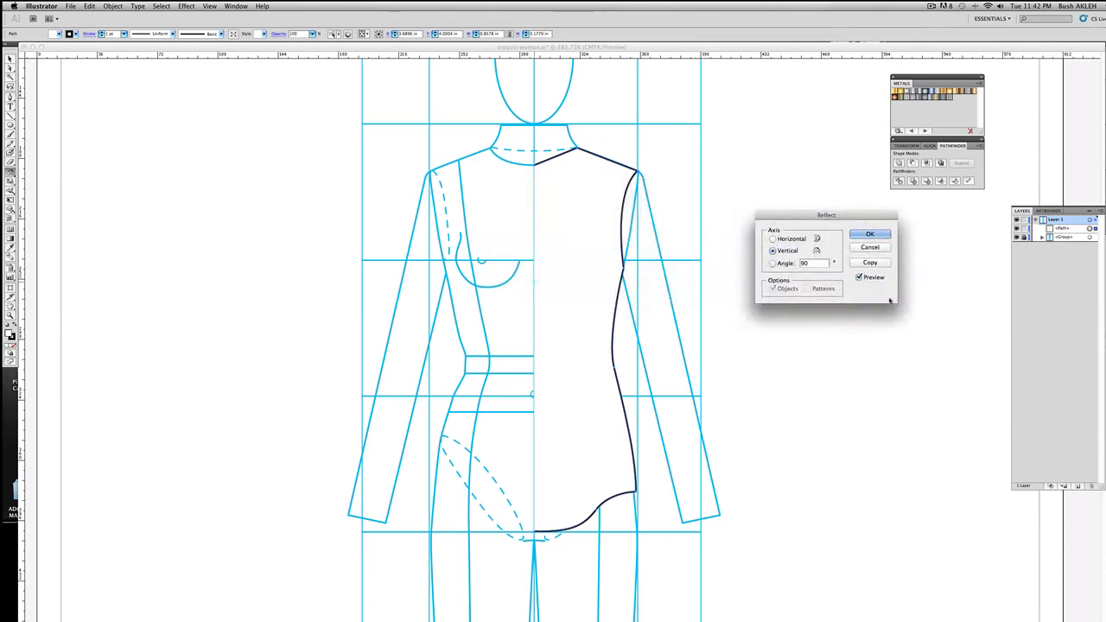
{"action": "left_click", "coordinate": [869, 263]}
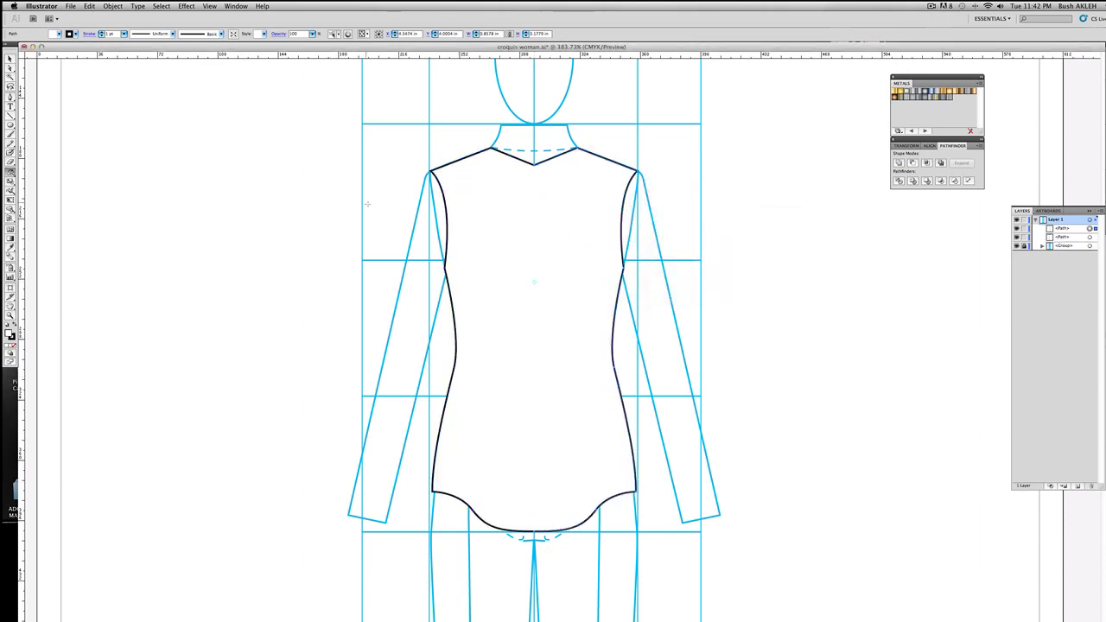
{"action": "left_click", "coordinate": [8, 59]}
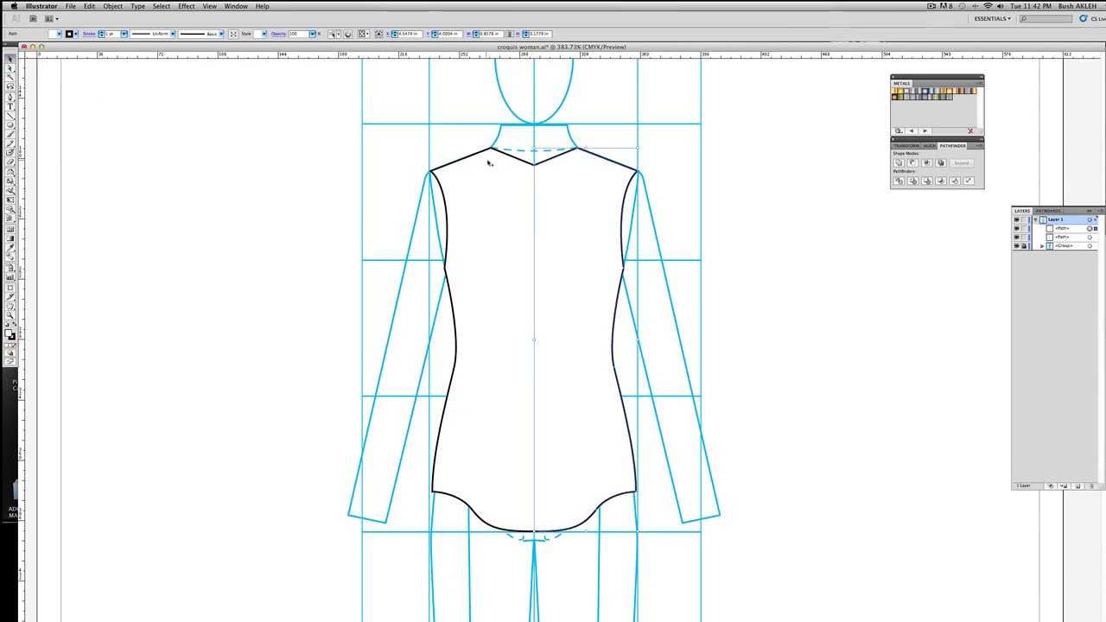
{"action": "left_click", "coordinate": [438, 116]}
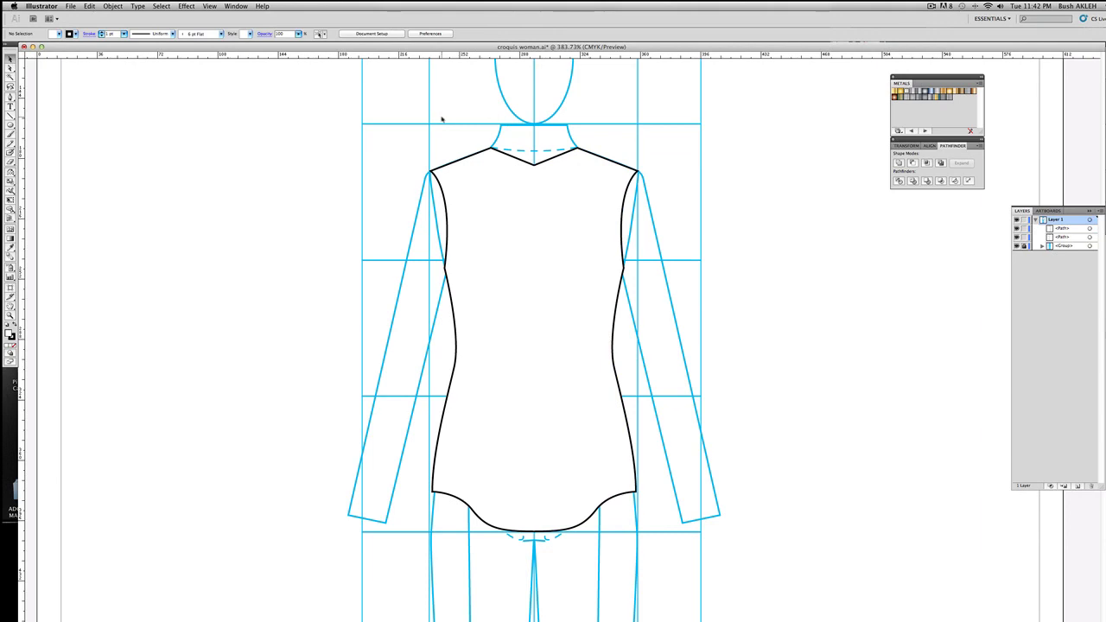
Select the centre front anchor points of both bodice halves and average them along the vertical axis
{"action": "left_click_drag", "start_coordinate": [443, 119], "coordinate": [614, 178]}
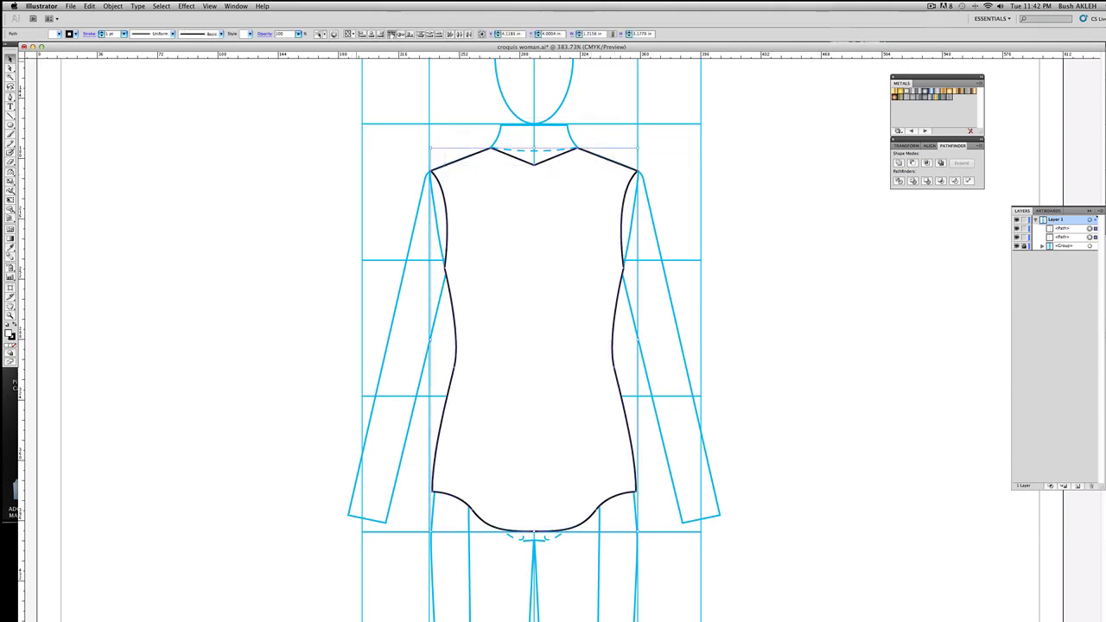
{"action": "left_click", "coordinate": [417, 133]}
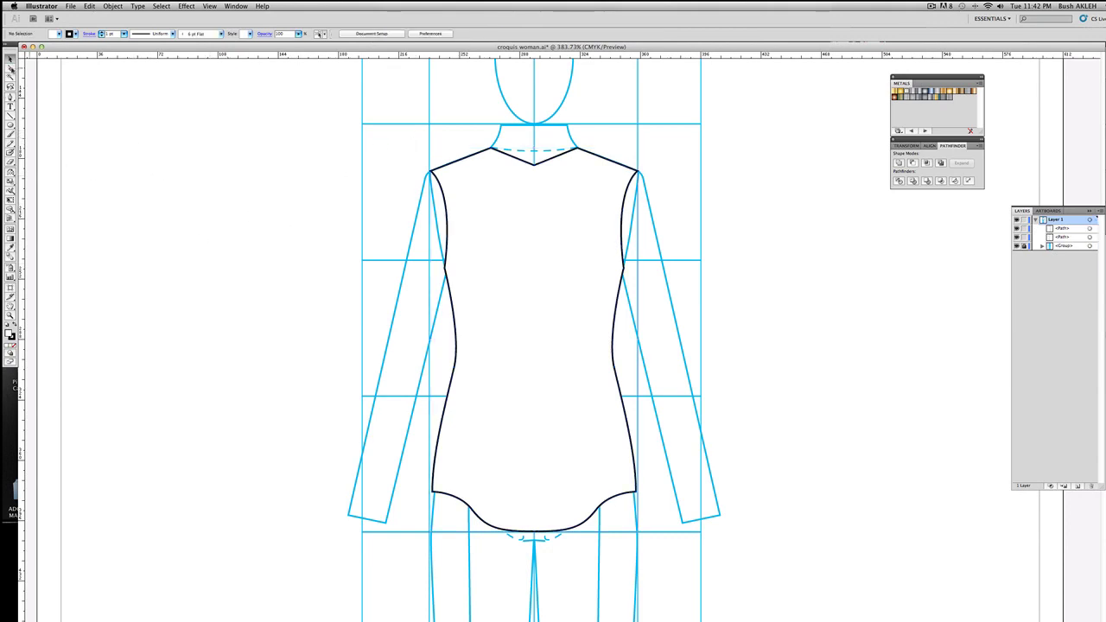
{"action": "left_click", "coordinate": [10, 68]}
{"action": "left_click_drag", "start_coordinate": [525, 146], "coordinate": [547, 567]}
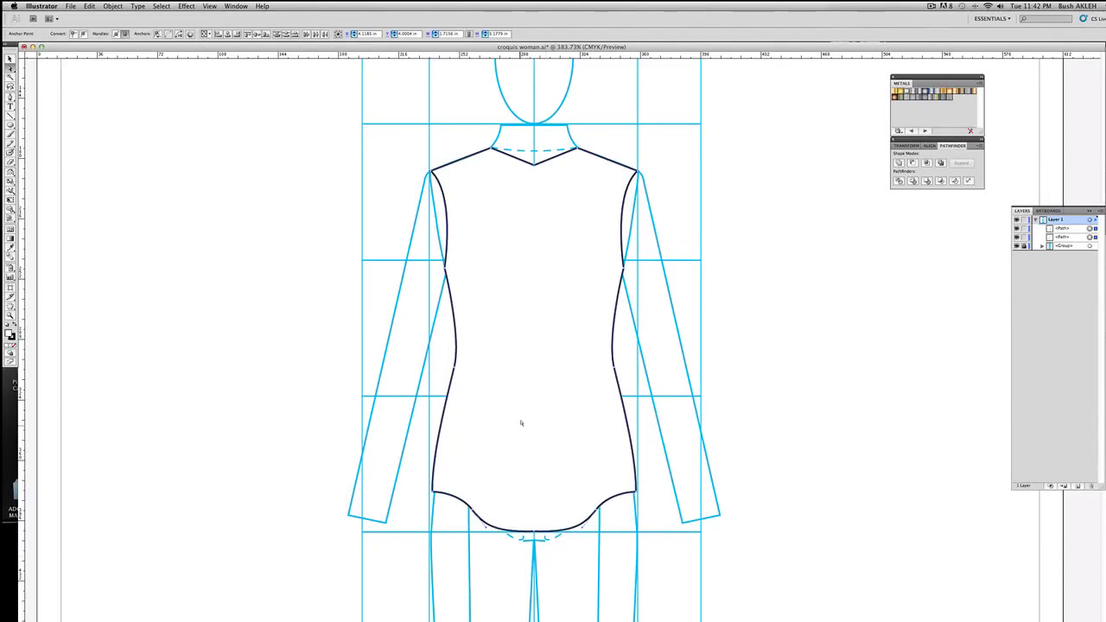
{"action": "right_click", "coordinate": [521, 421]}
{"action": "left_click", "coordinate": [540, 473]}
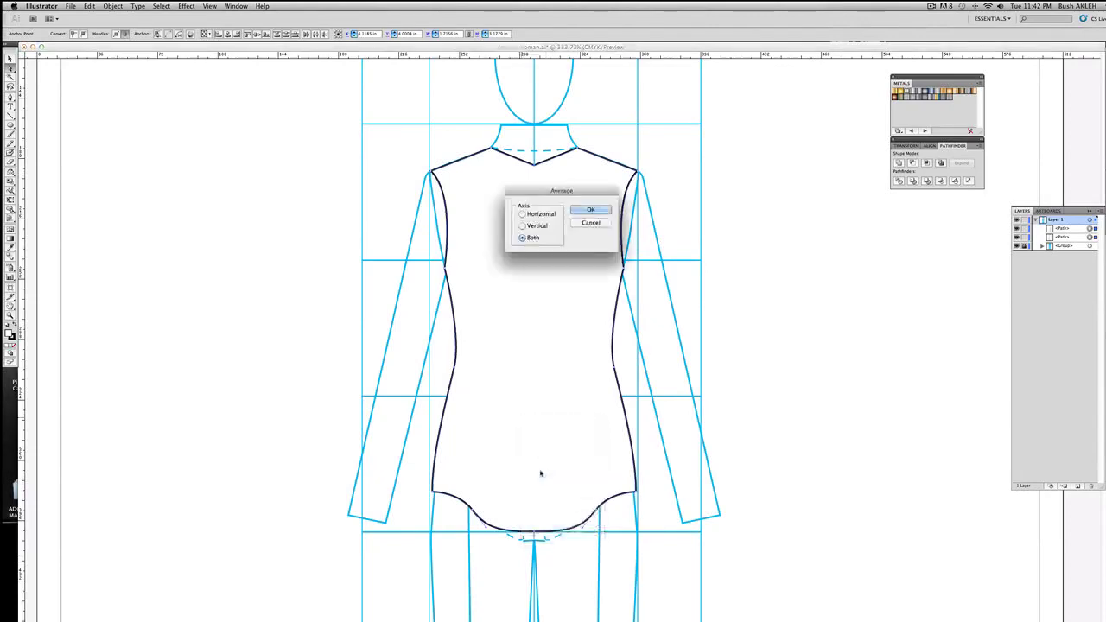
{"action": "left_click", "coordinate": [527, 226]}
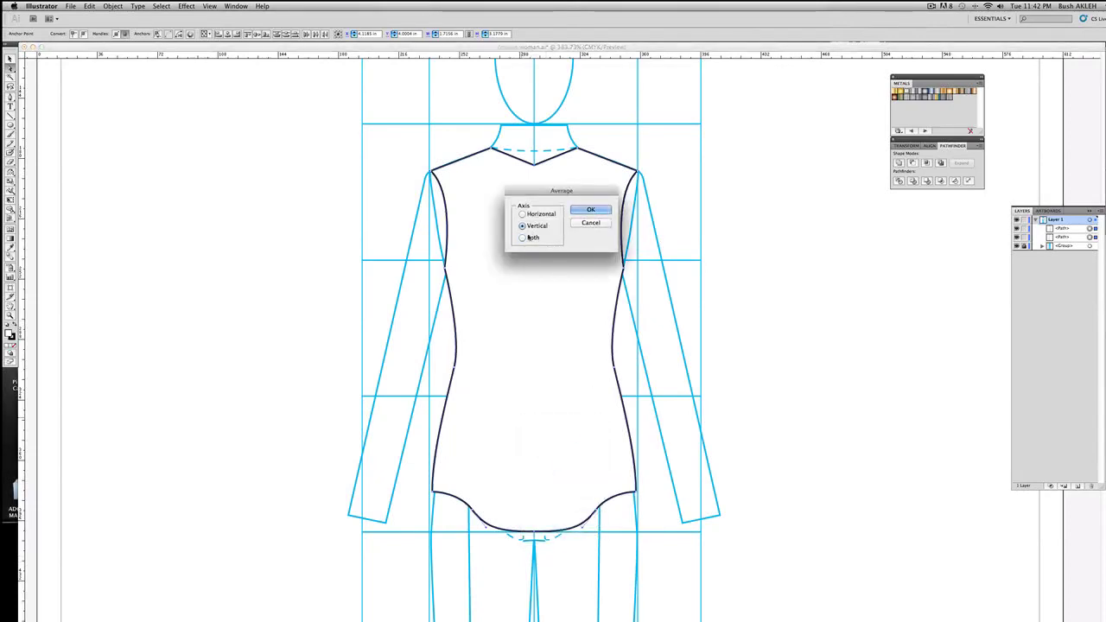
{"action": "left_click", "coordinate": [582, 210]}
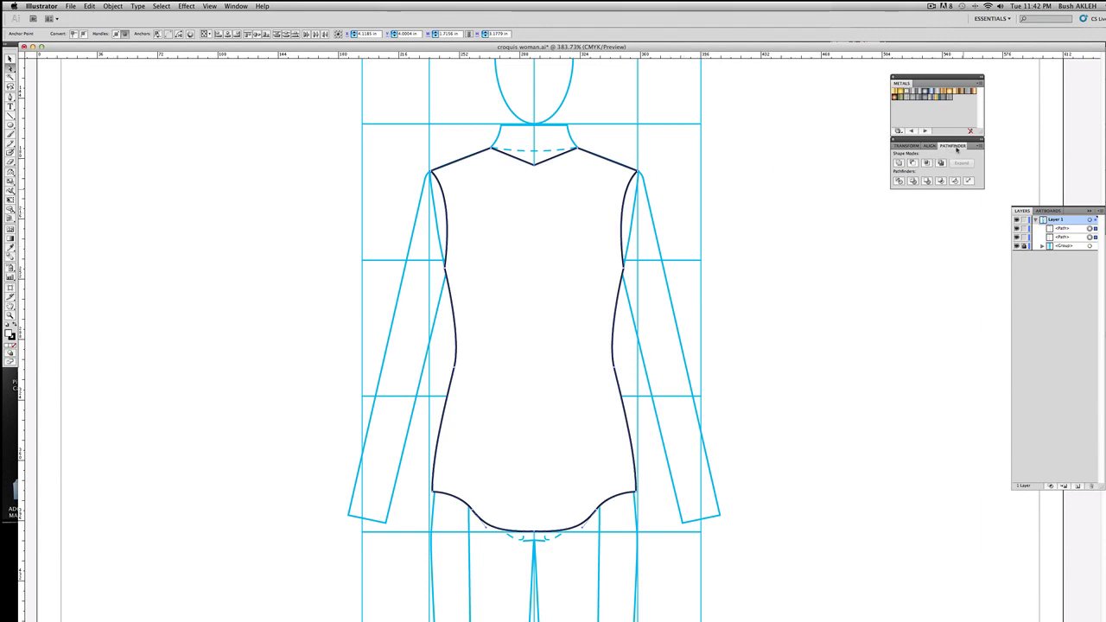
Unite the two bodice halves into a single shape with Pathfinder
{"action": "left_click", "coordinate": [230, 7]}
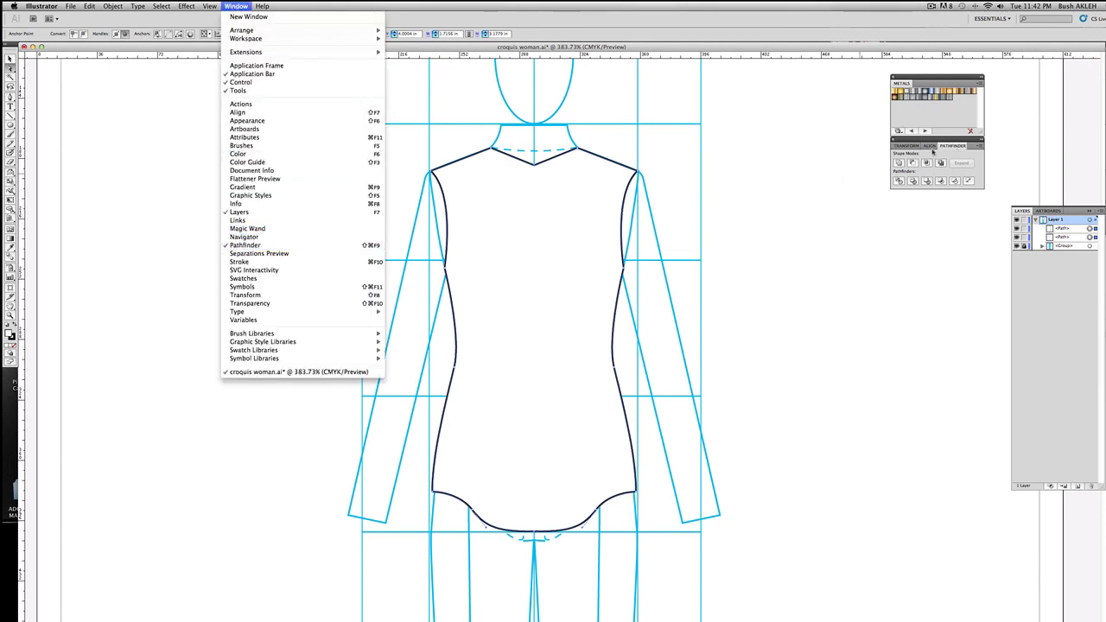
{"action": "left_click", "coordinate": [952, 151]}
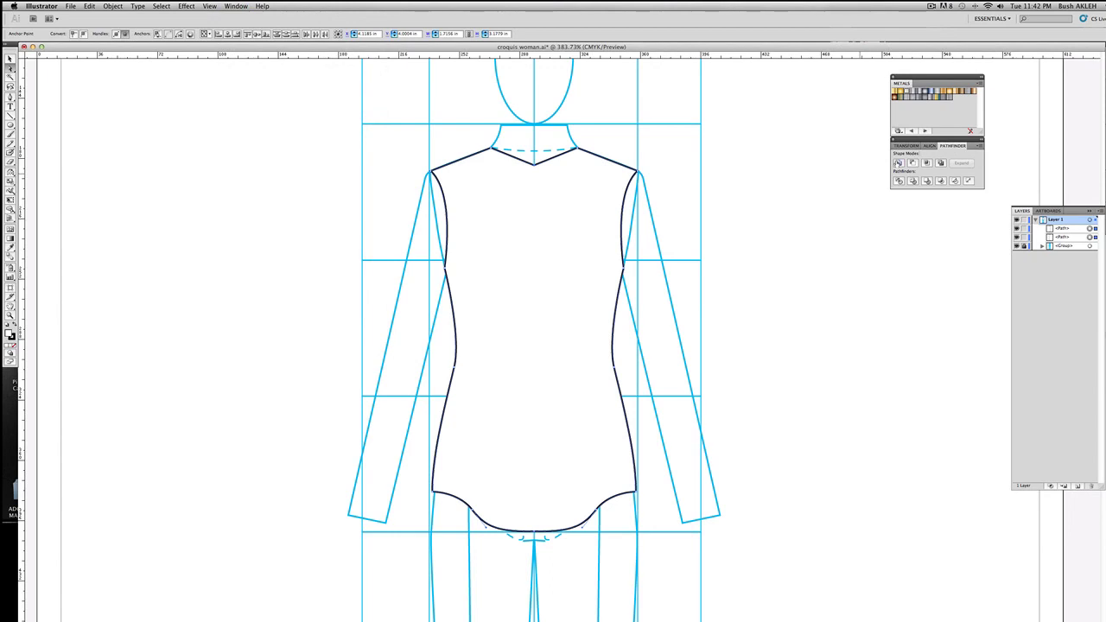
{"action": "left_click", "coordinate": [898, 163]}
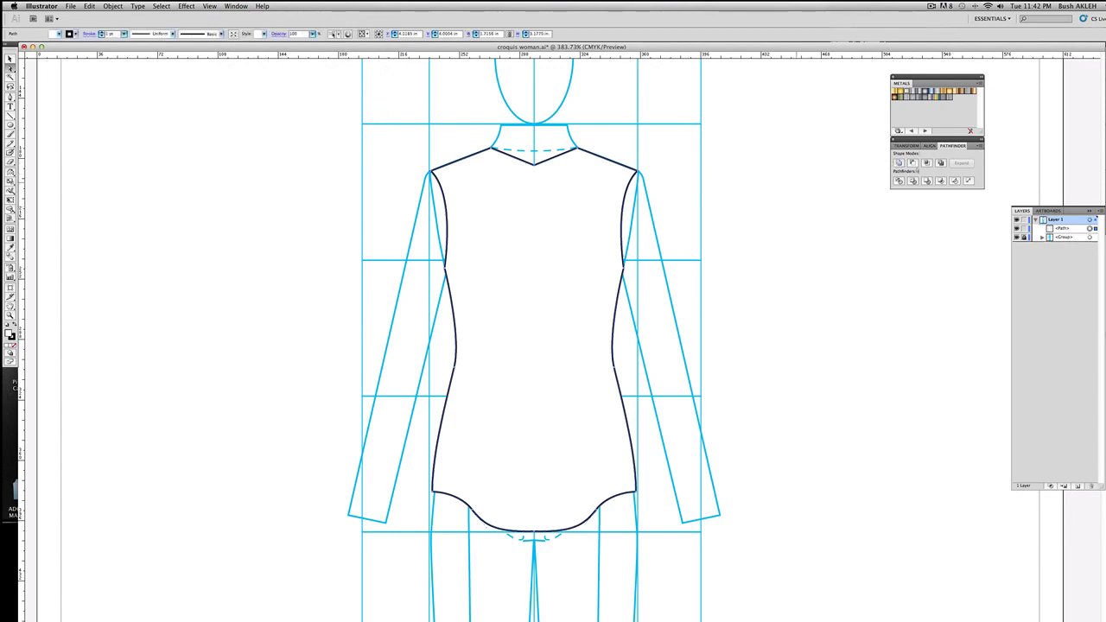
Fill the bodice with the yellow swatch C=0 M=10 Y=100 K=0 and deselect it
{"action": "left_click", "coordinate": [1104, 90]}
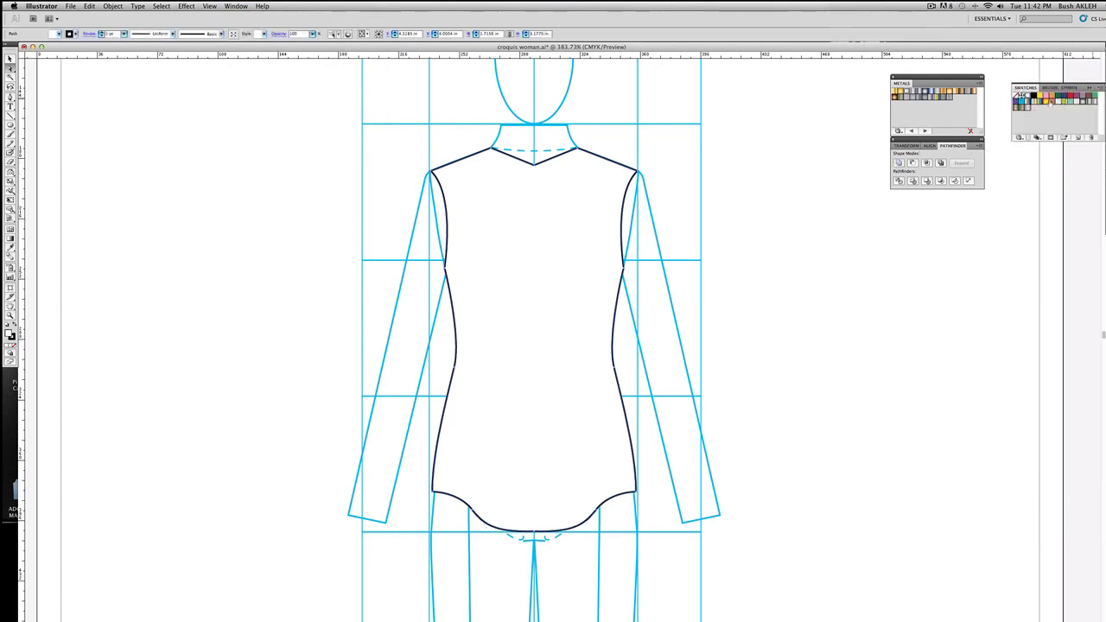
{"action": "left_click", "coordinate": [1023, 95]}
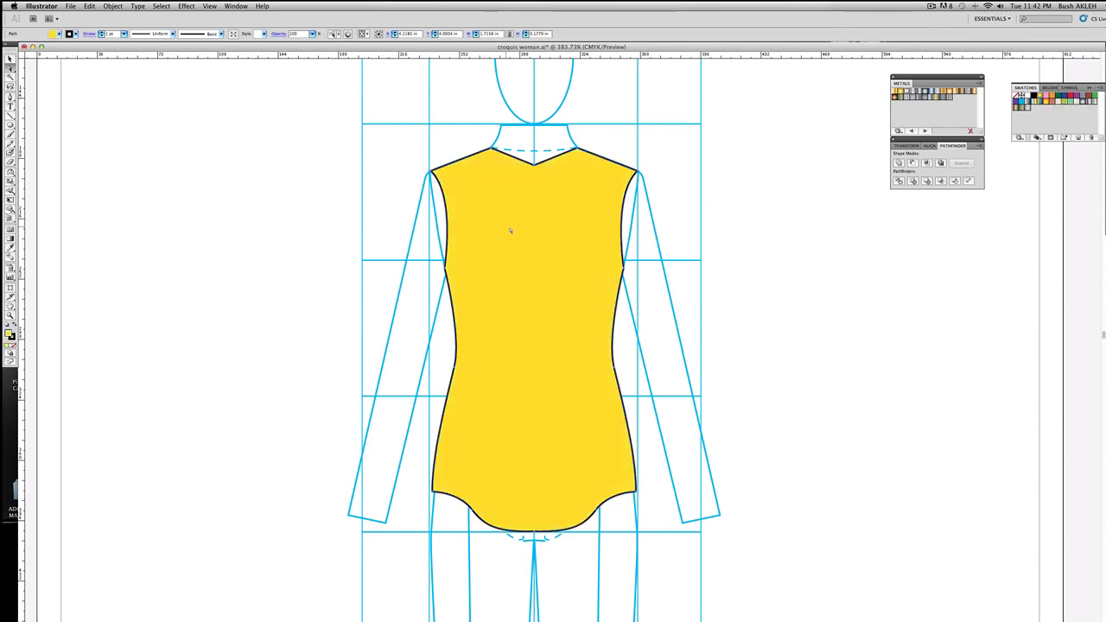
{"action": "left_click", "coordinate": [11, 58]}
{"action": "left_click", "coordinate": [294, 155]}
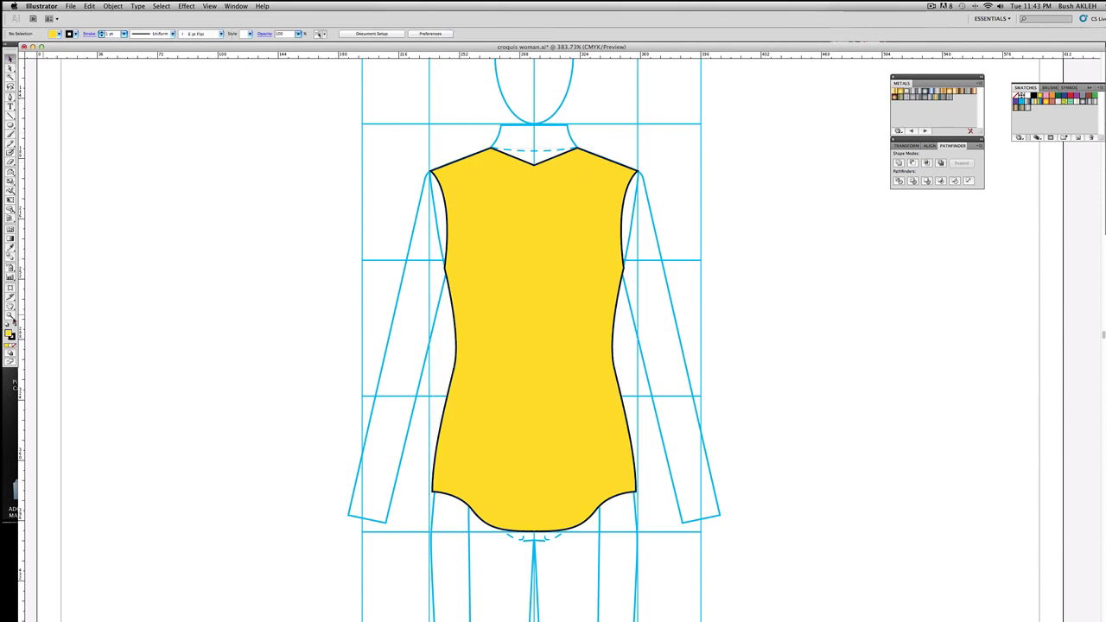
Convert the neckline's centre front point to a smooth point with horizontal handles, turning the V neck into a rounded curve
{"action": "left_click", "coordinate": [10, 315]}
{"action": "left_click_drag", "start_coordinate": [457, 108], "coordinate": [614, 204]}
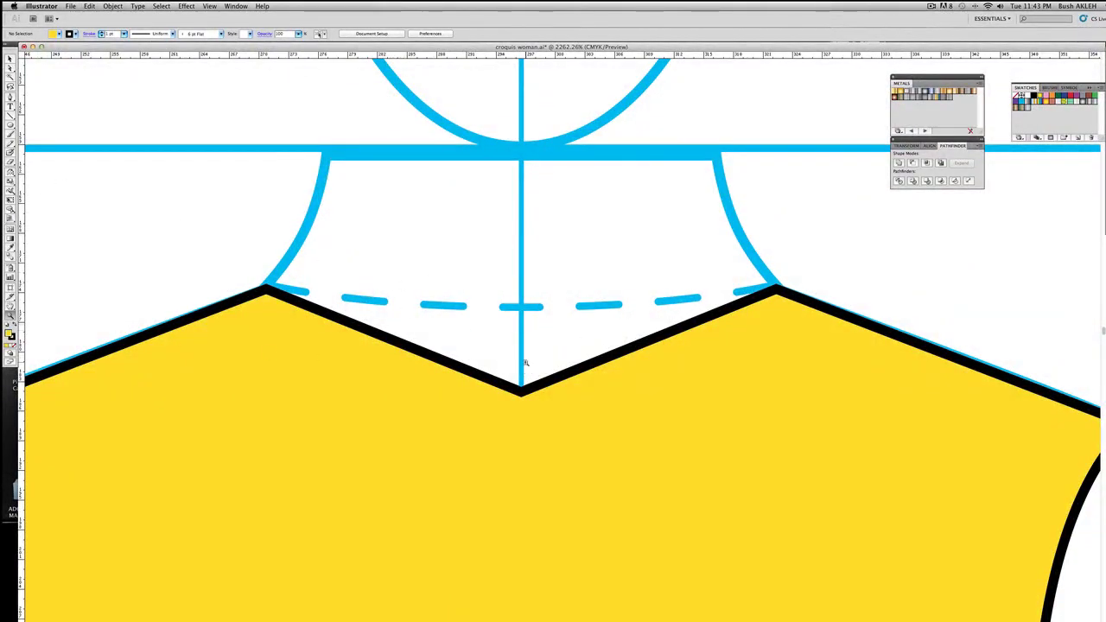
{"action": "left_click", "coordinate": [529, 390], "text": "alt"}
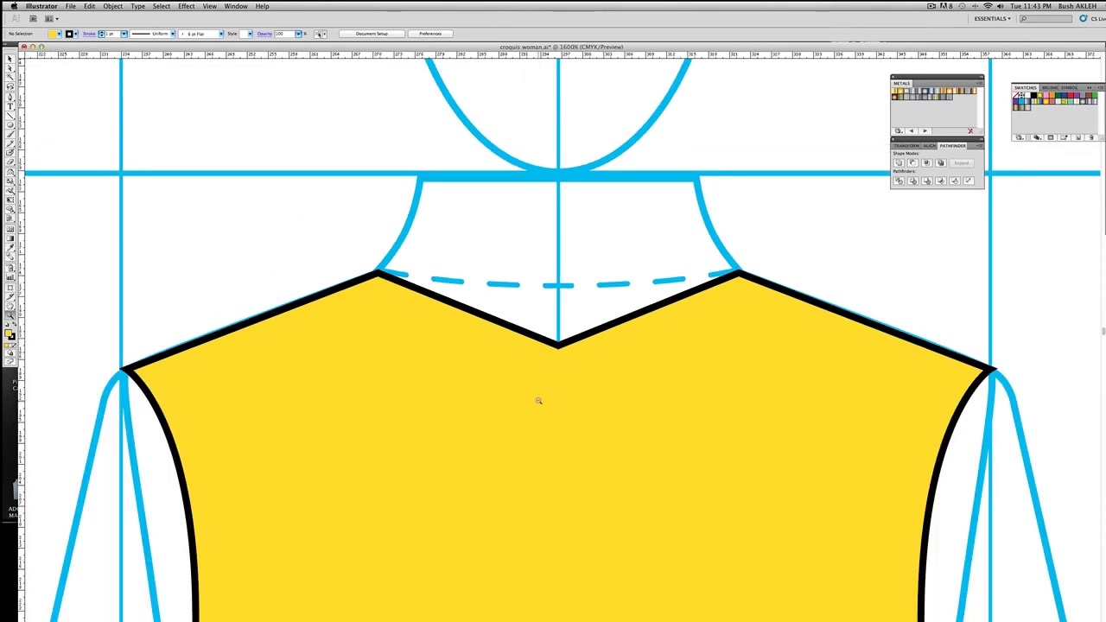
{"action": "key", "text": "super+minus"}
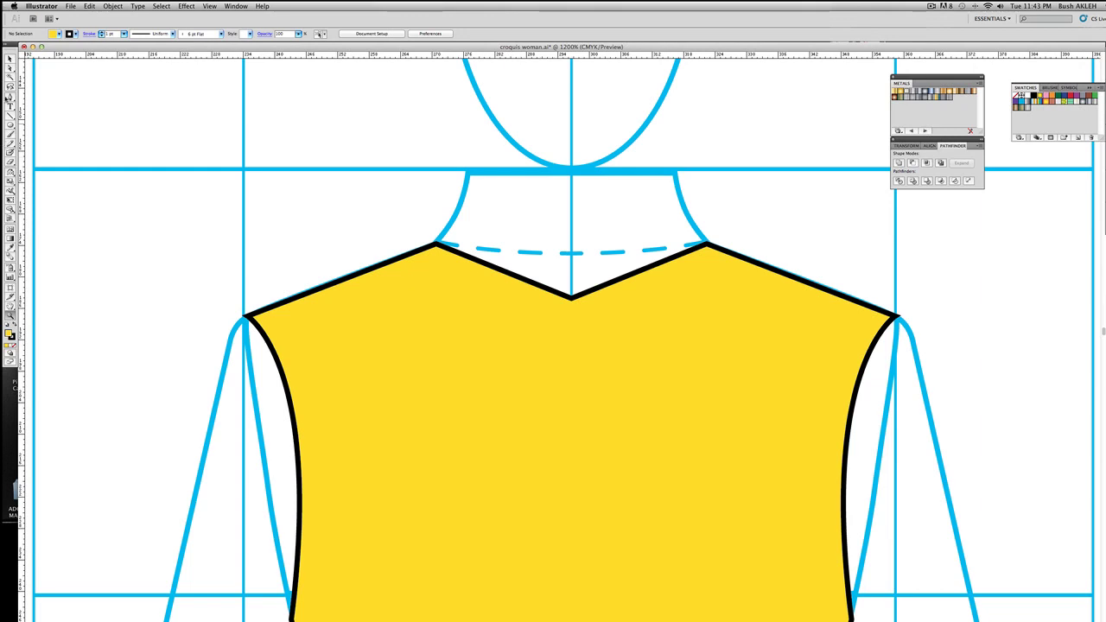
{"action": "left_click", "coordinate": [11, 97]}
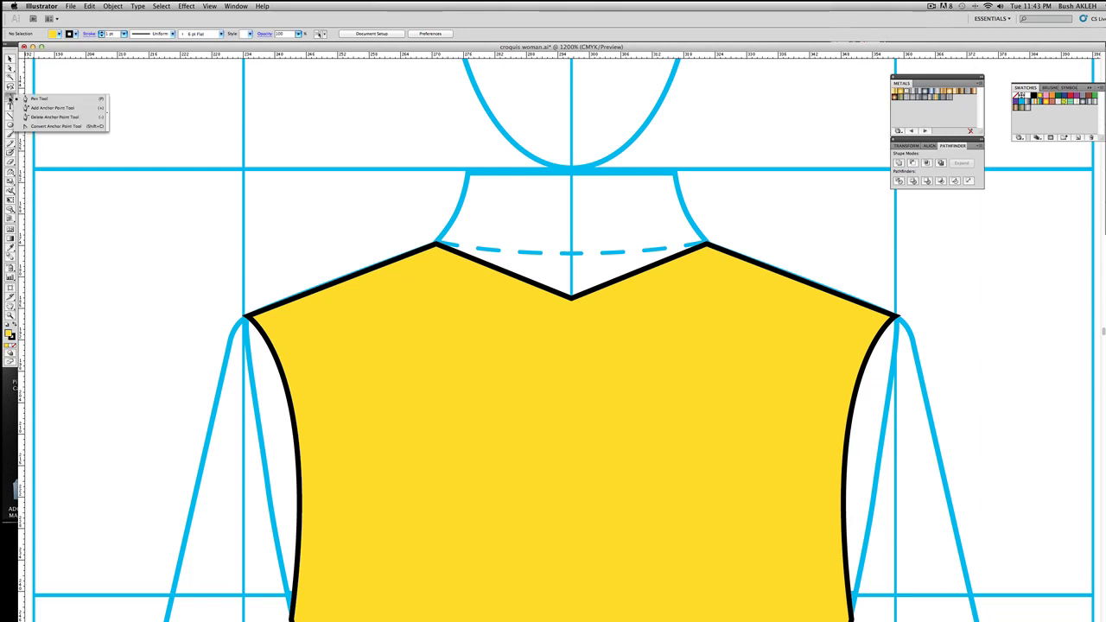
{"action": "left_click", "coordinate": [38, 127]}
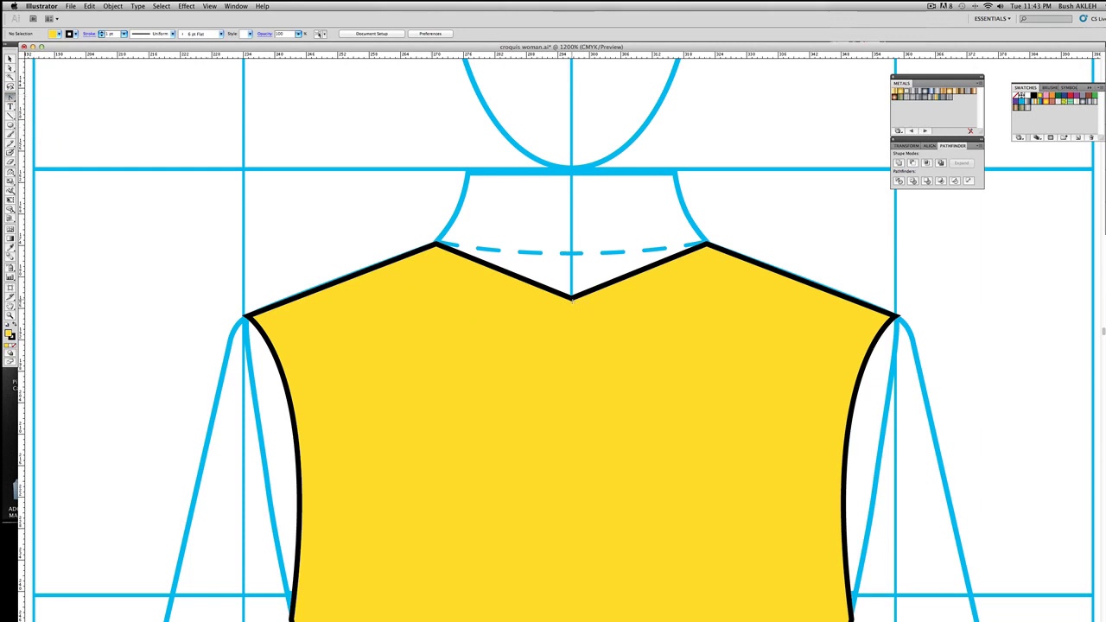
{"action": "left_click", "coordinate": [572, 299]}
{"action": "left_click_drag", "start_coordinate": [572, 299], "coordinate": [497, 299]}
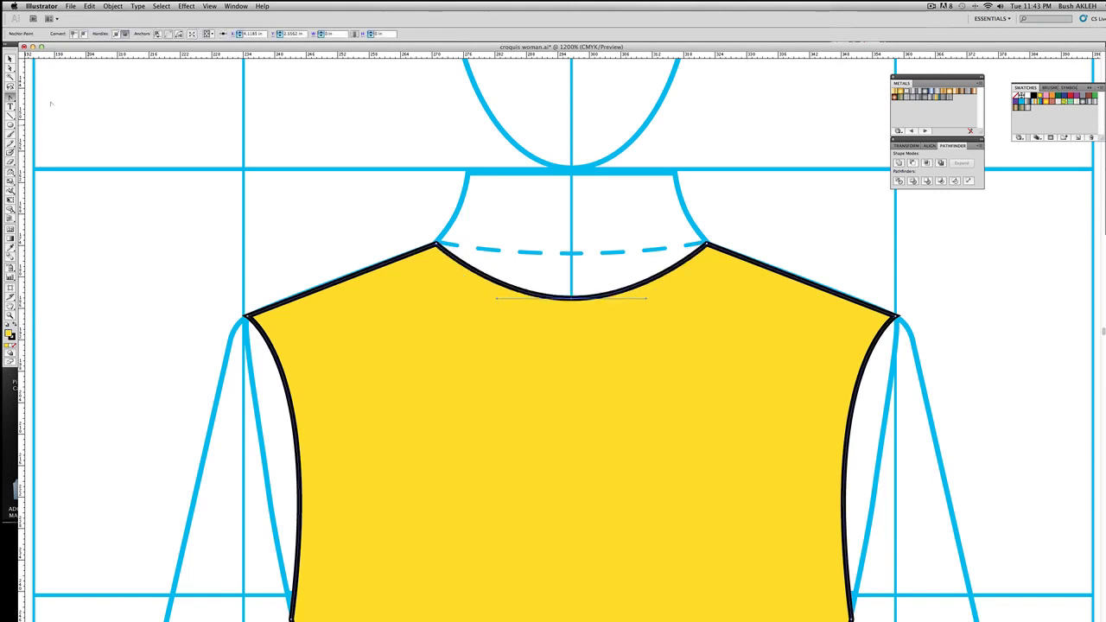
Try to raise the neckline's centre anchor point slightly, undo the move and deselect the bodice
{"action": "left_click", "coordinate": [10, 60]}
{"action": "left_click", "coordinate": [10, 68]}
{"action": "left_click", "coordinate": [571, 298]}
{"action": "left_click_drag", "start_coordinate": [571, 299], "coordinate": [572, 295]}
{"action": "key", "text": "super+z"}
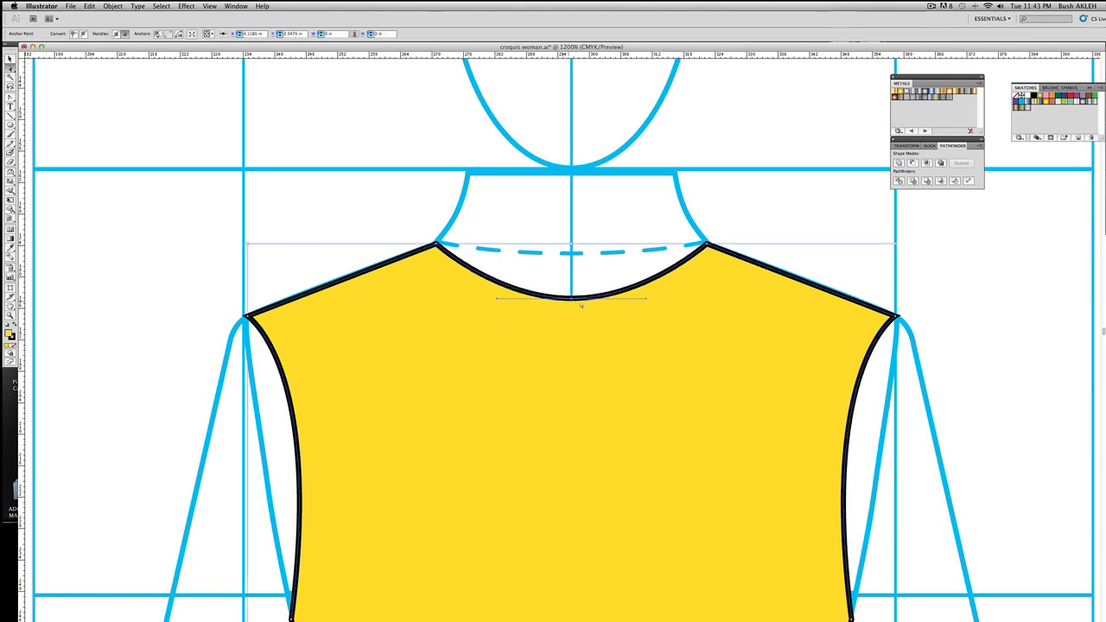
{"action": "left_click", "coordinate": [570, 262]}
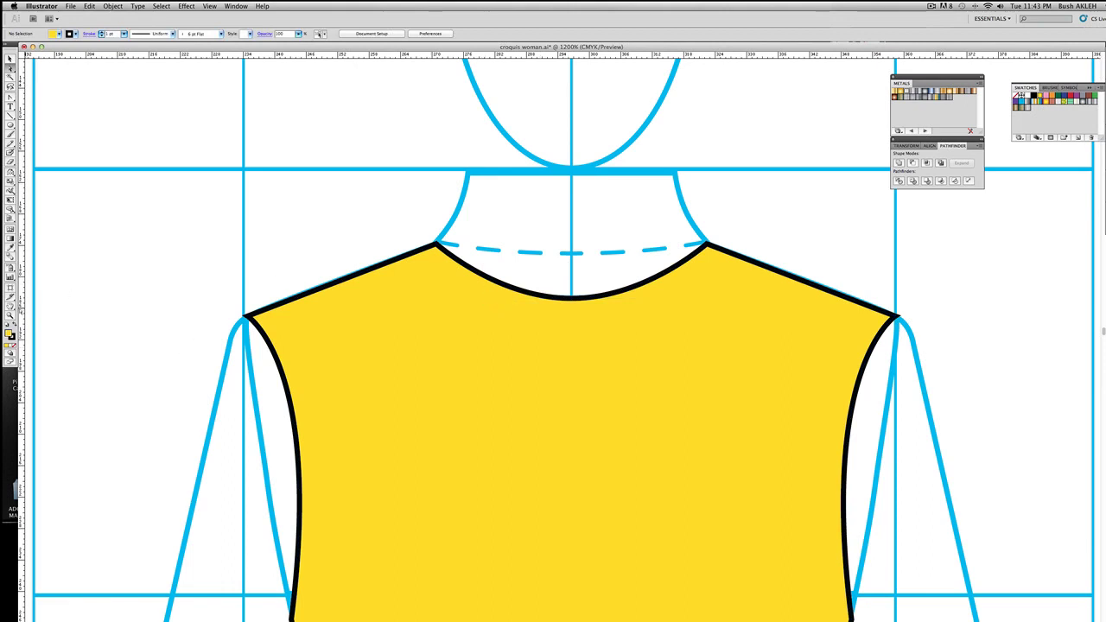
Copy the bodice's left-hand armhole segment, paste it and move the copy exactly over the original armhole
{"action": "left_click", "coordinate": [9, 315]}
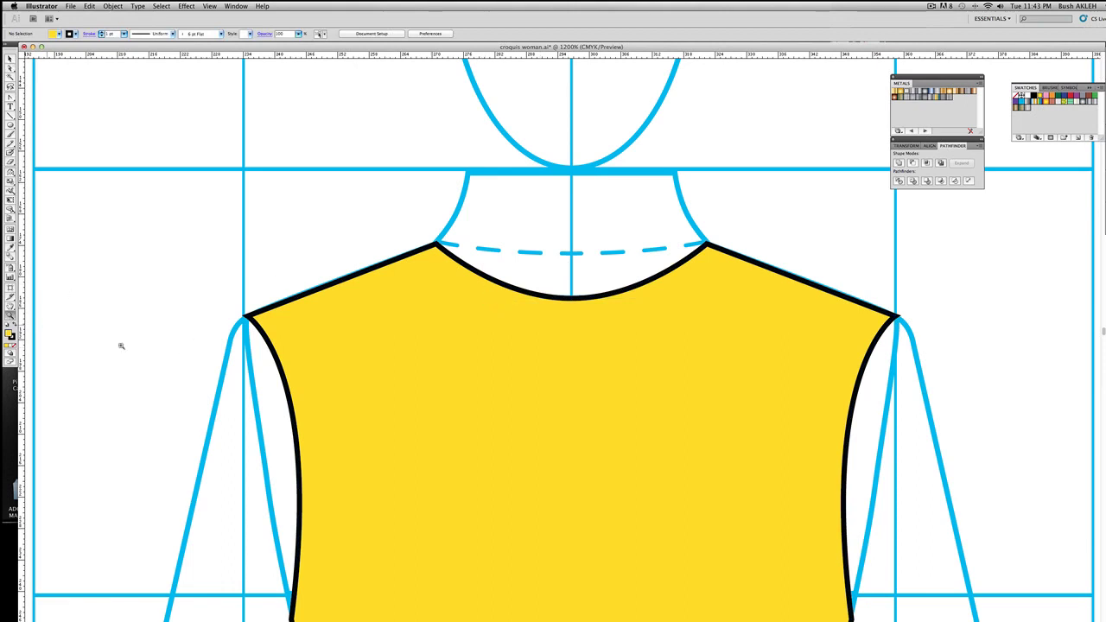
{"action": "left_click", "coordinate": [504, 424], "text": "alt"}
{"action": "left_click", "coordinate": [597, 459], "text": "alt"}
{"action": "left_click", "coordinate": [572, 455], "text": "alt"}
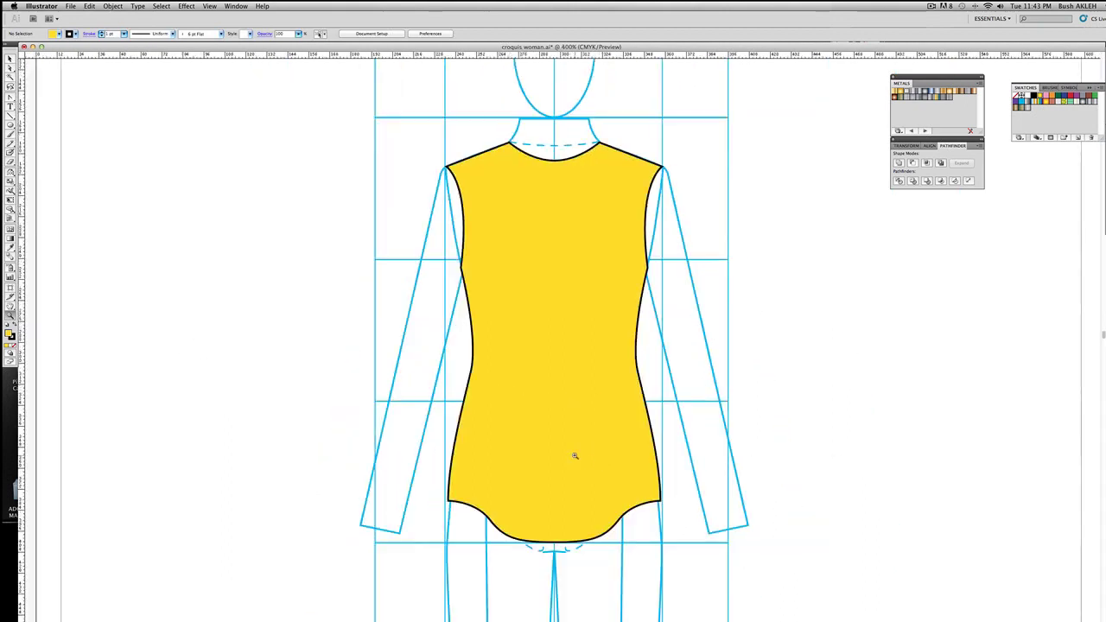
{"action": "left_click", "coordinate": [11, 68]}
{"action": "left_click", "coordinate": [465, 220]}
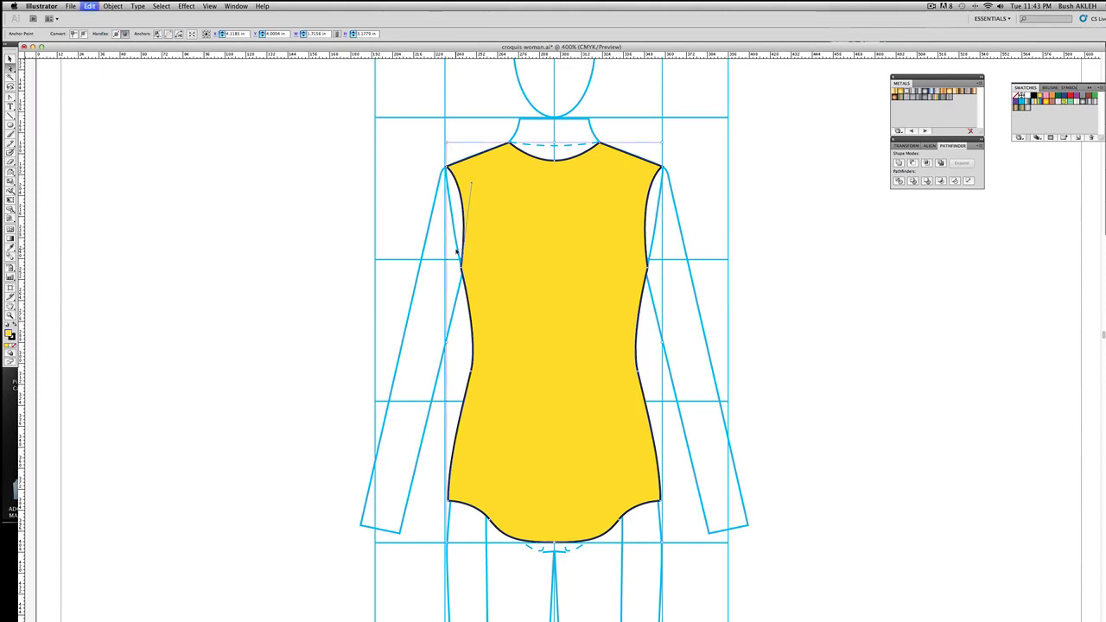
{"action": "key", "text": "cmd+v"}
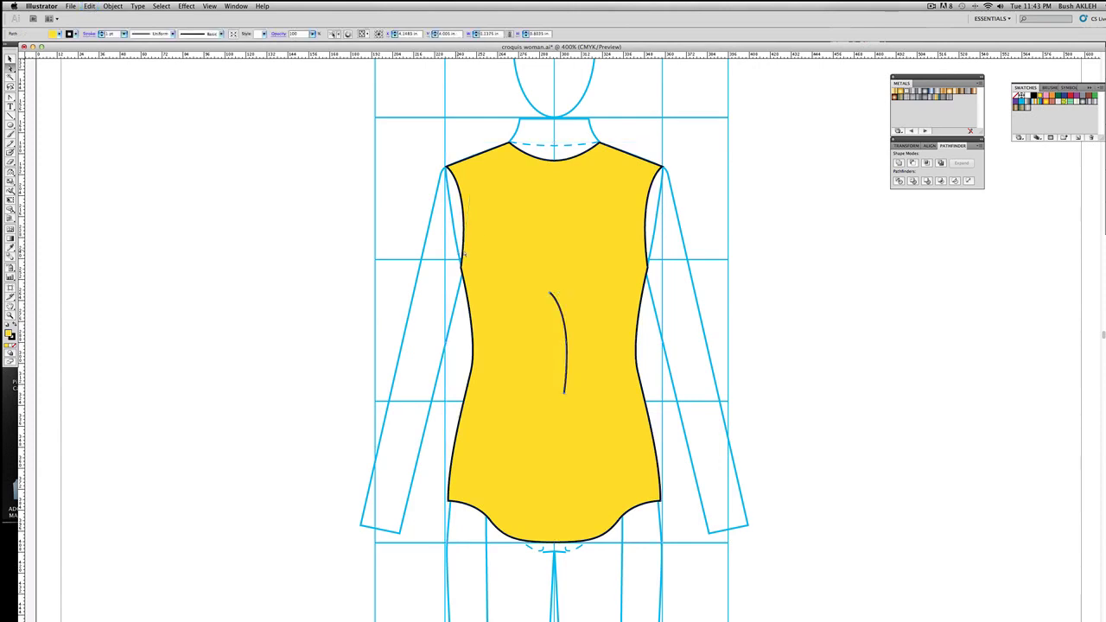
{"action": "left_click_drag", "start_coordinate": [564, 339], "coordinate": [459, 213]}
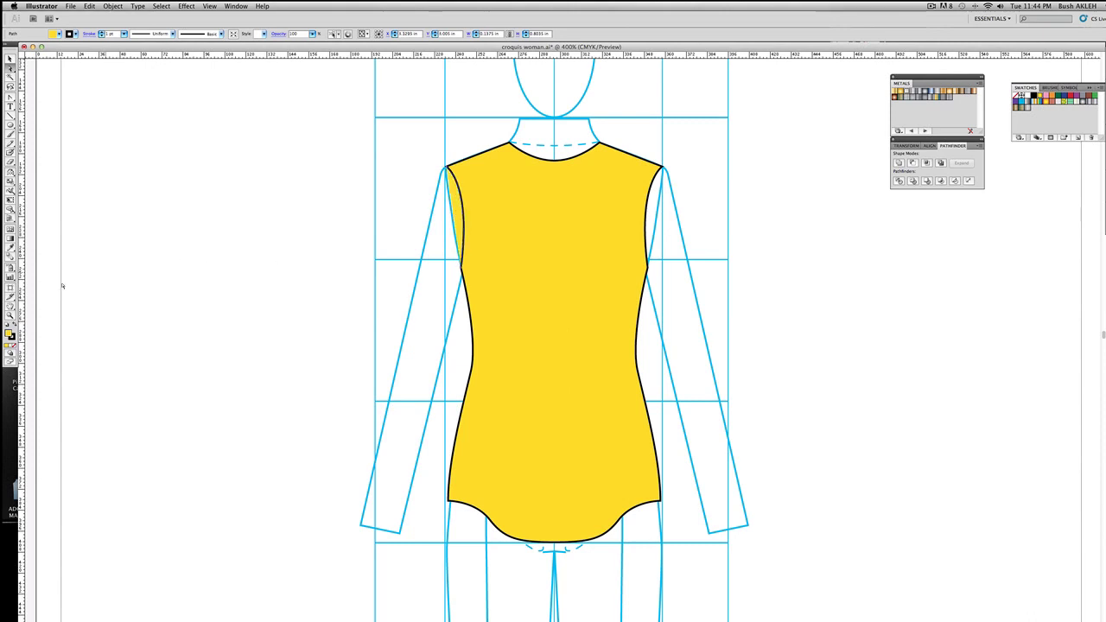
Continue the copied armhole path with the Pen tool from the shoulder point, tracing the sleeve's outer edge past the elbow to just above the wrist
{"action": "key", "text": "z"}
{"action": "left_click_drag", "start_coordinate": [316, 161], "coordinate": [544, 294]}
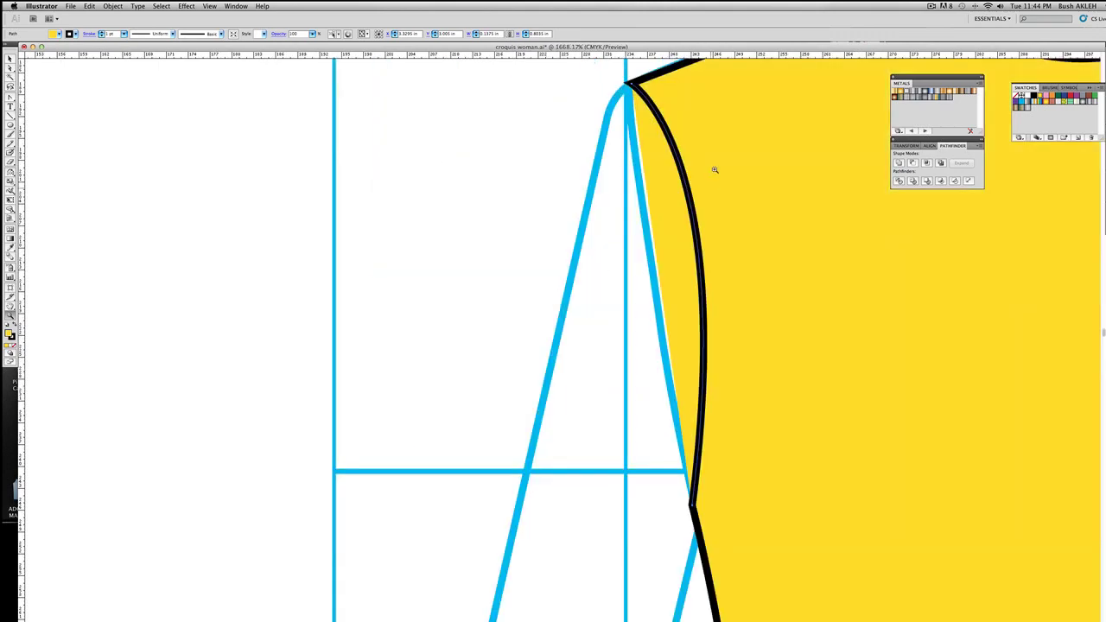
{"action": "left_click", "coordinate": [689, 335], "text": "alt"}
{"action": "left_click", "coordinate": [689, 335], "text": "alt"}
{"action": "left_click", "coordinate": [607, 424], "text": "alt"}
{"action": "left_click", "coordinate": [501, 454], "text": "alt"}
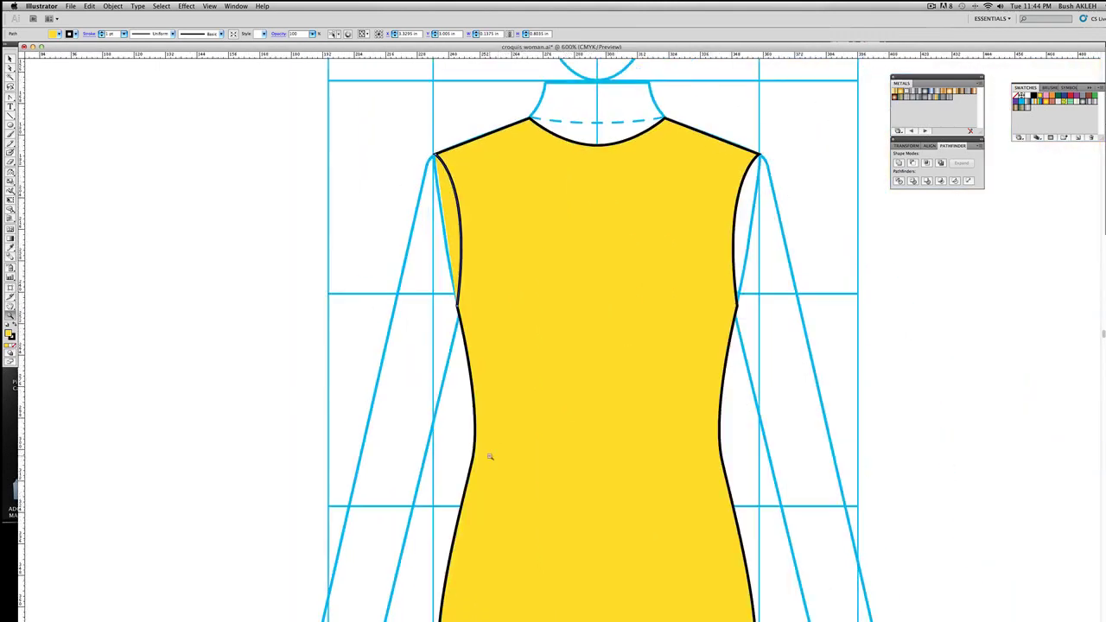
{"action": "left_click", "coordinate": [492, 454], "text": "alt"}
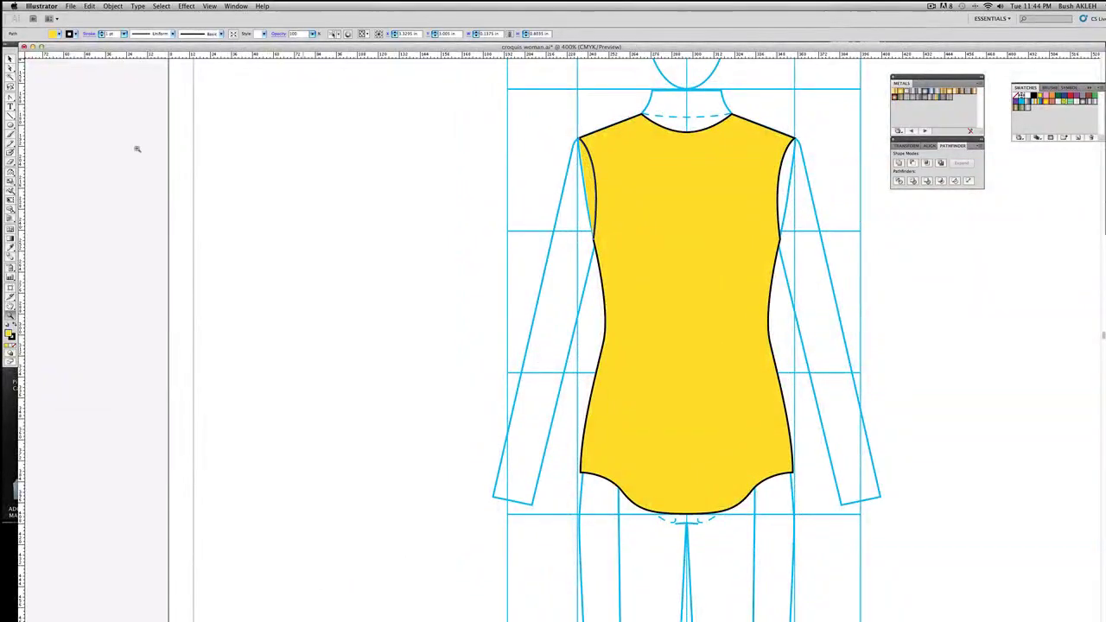
{"action": "left_click_drag", "start_coordinate": [11, 97], "coordinate": [57, 102]}
{"action": "left_click", "coordinate": [578, 138]}
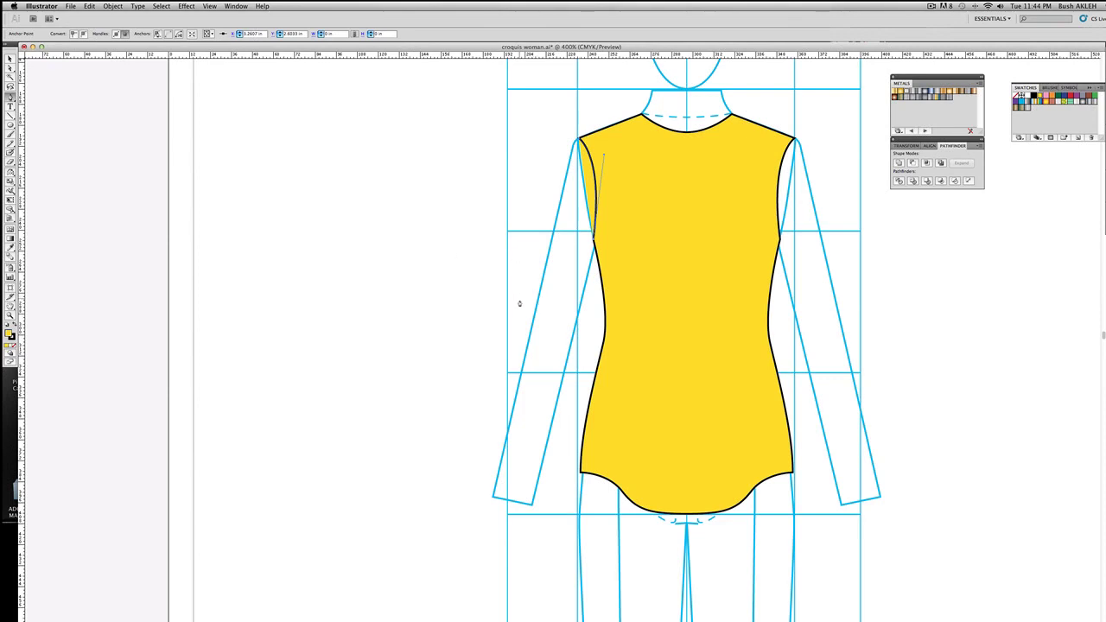
{"action": "left_click_drag", "start_coordinate": [521, 303], "coordinate": [495, 412]}
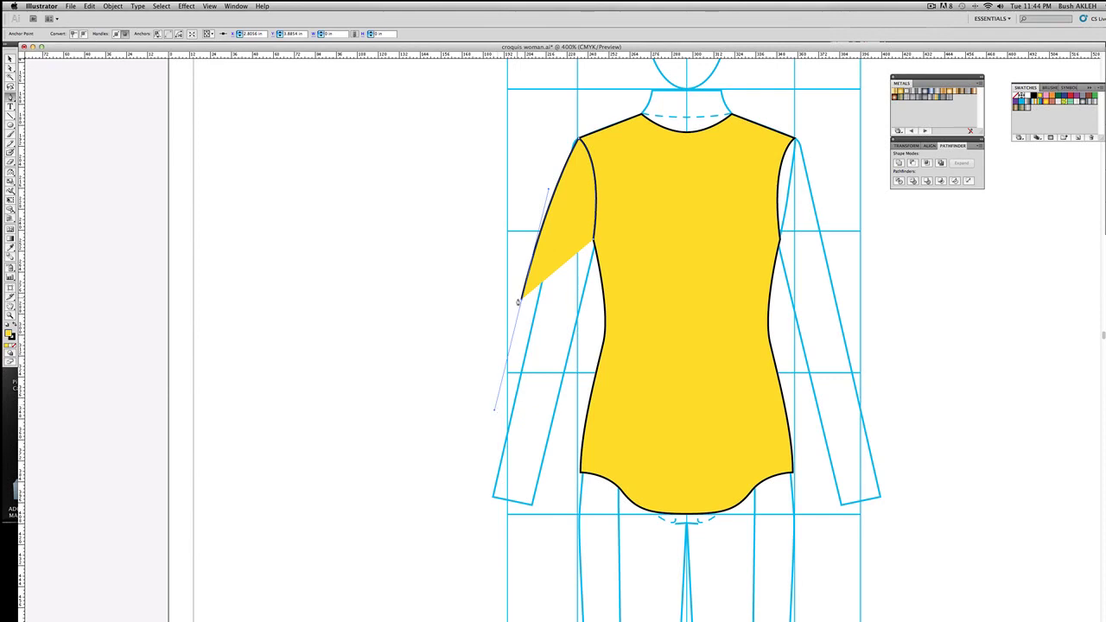
{"action": "left_click", "coordinate": [521, 302]}
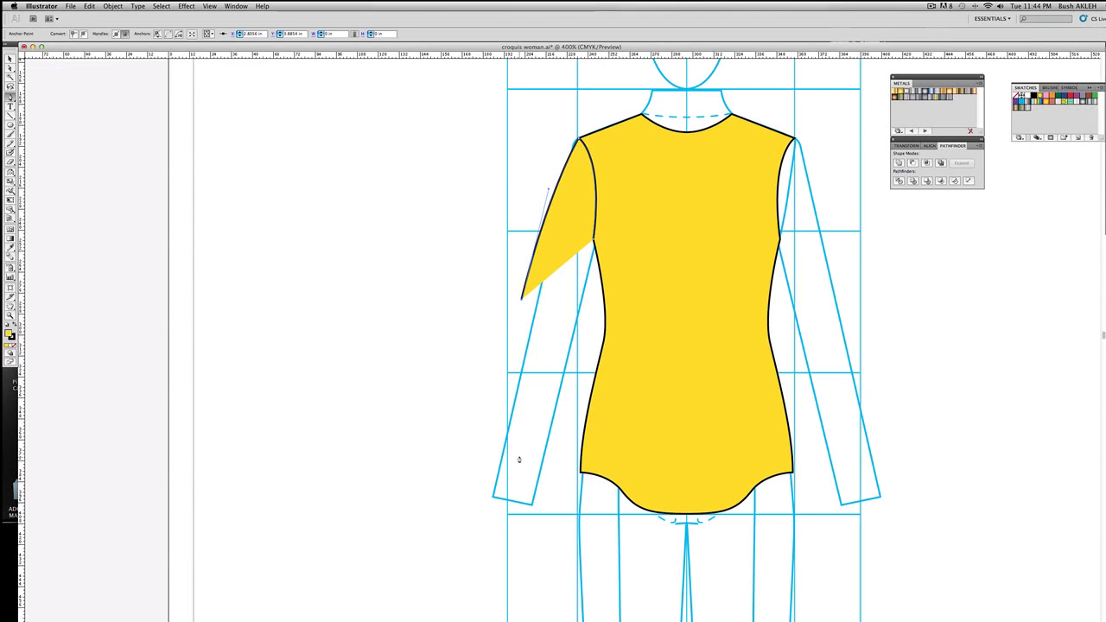
{"action": "left_click_drag", "start_coordinate": [522, 460], "coordinate": [524, 523]}
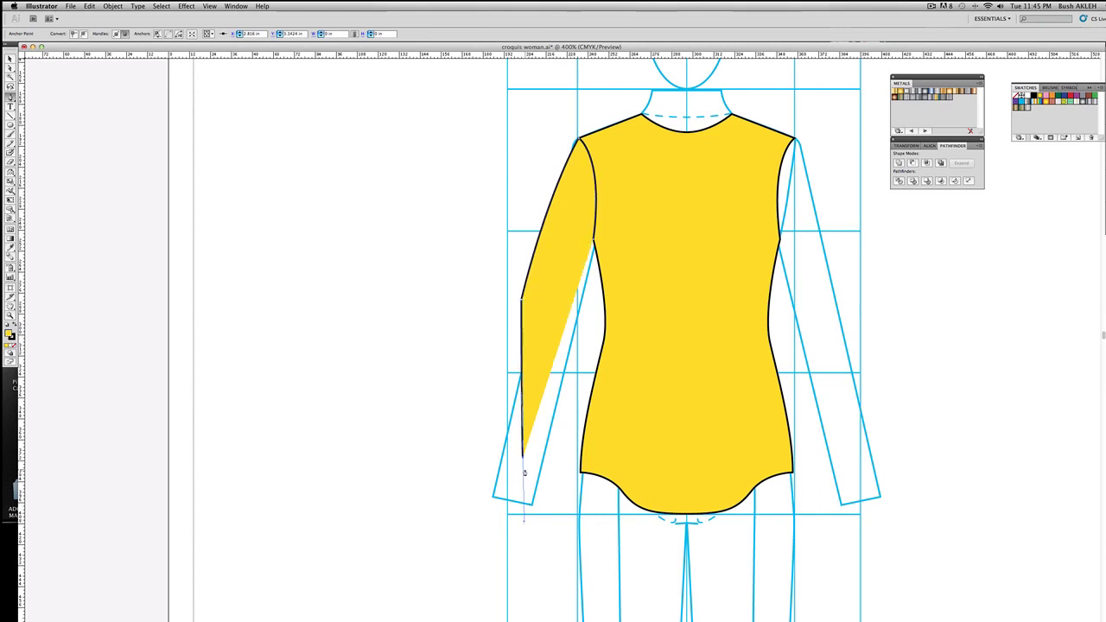
Add small wrist folds to the sleeve's outer edge and draw the straight sleeve hem across the wrist
{"action": "left_click", "coordinate": [523, 461]}
{"action": "left_click_drag", "start_coordinate": [522, 483], "coordinate": [520, 487]}
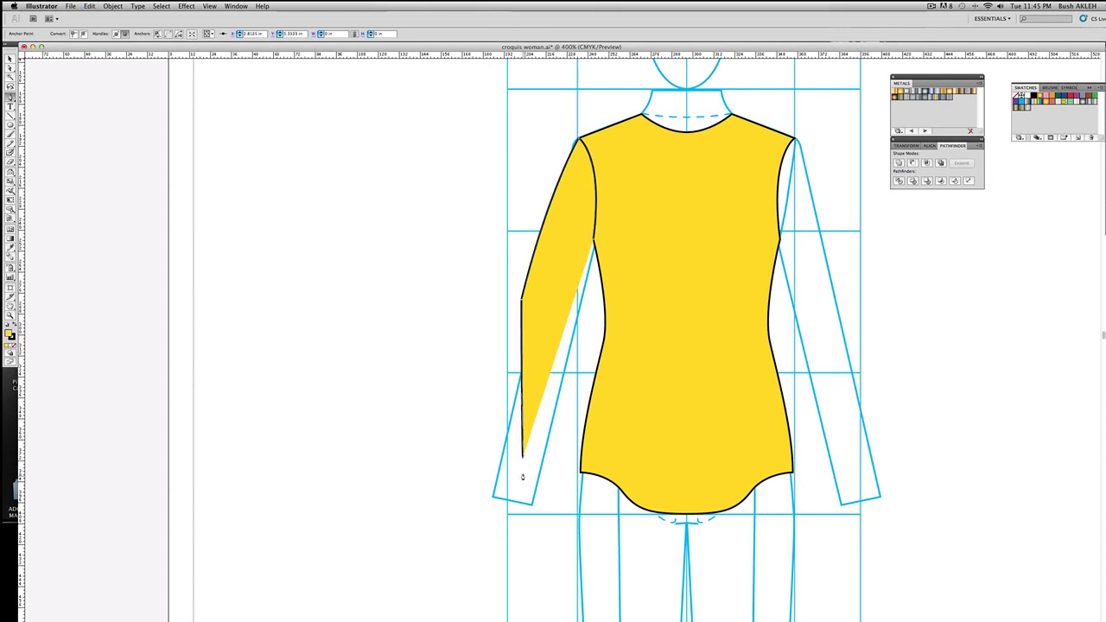
{"action": "left_click", "coordinate": [525, 486]}
{"action": "left_click", "coordinate": [524, 490]}
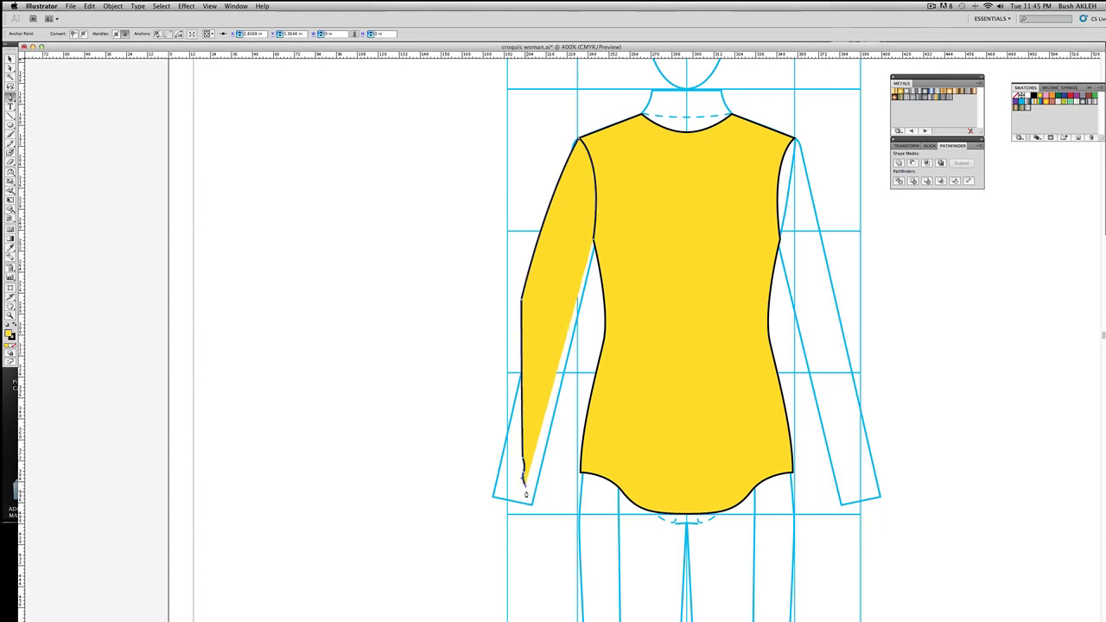
{"action": "left_click", "coordinate": [527, 503]}
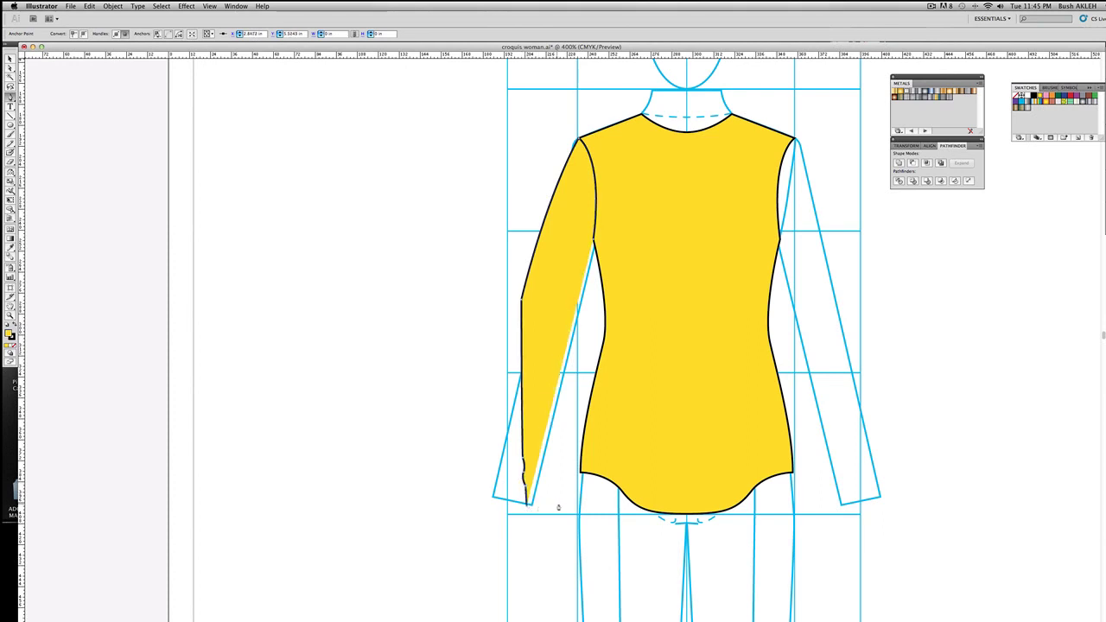
{"action": "left_click", "coordinate": [562, 506]}
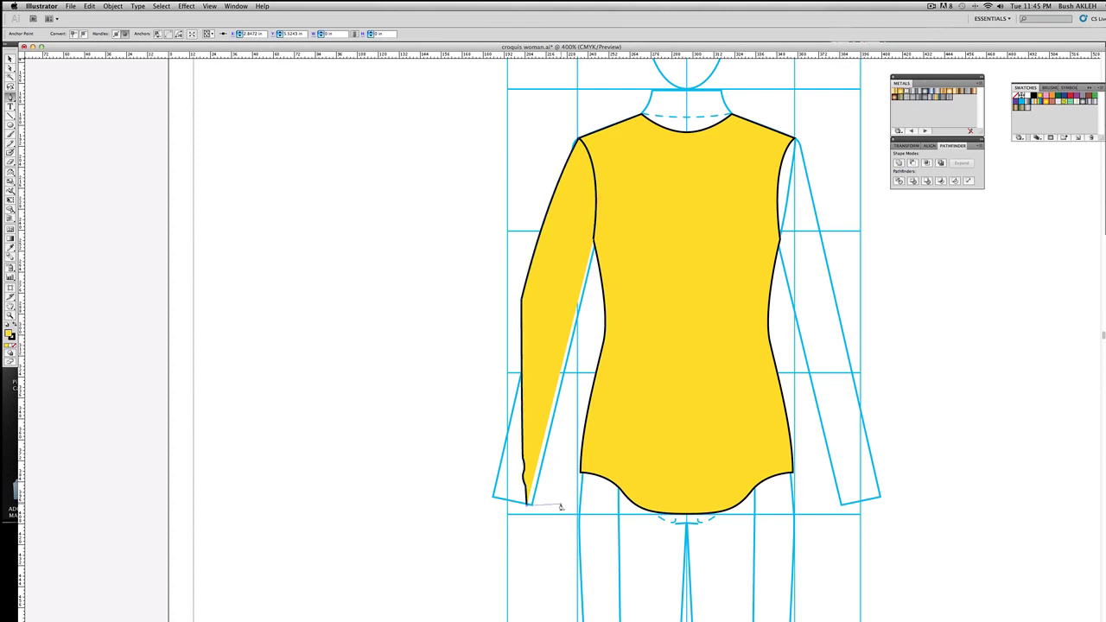
{"action": "left_click", "coordinate": [561, 507]}
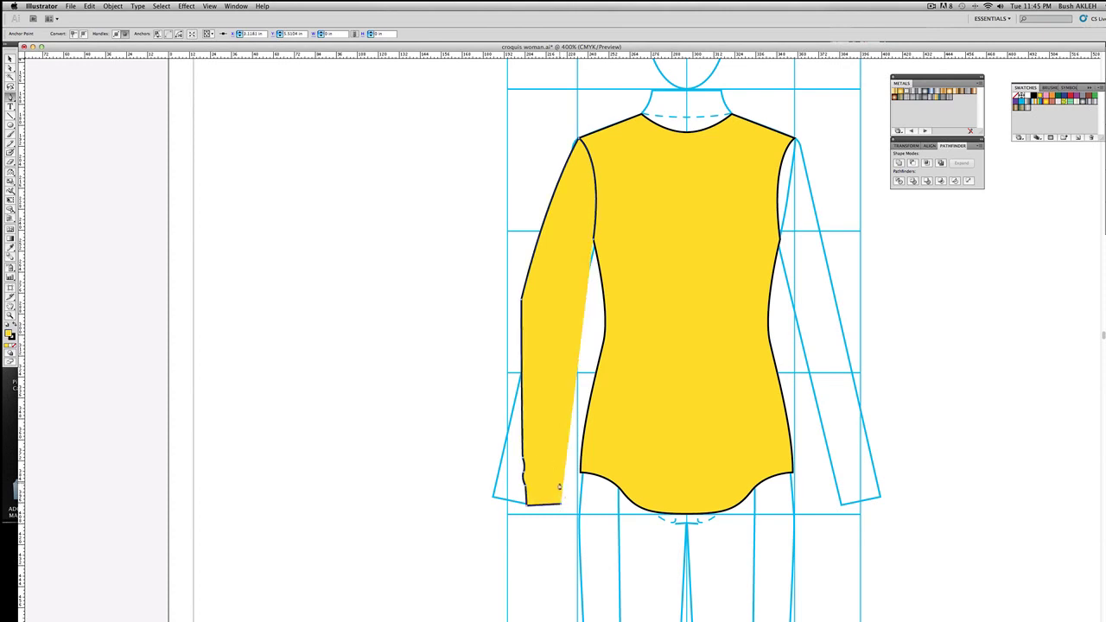
Draw the sleeve's inner edge up from the hem through the inner elbow and close the path at the underarm point
{"action": "left_click", "coordinate": [559, 486]}
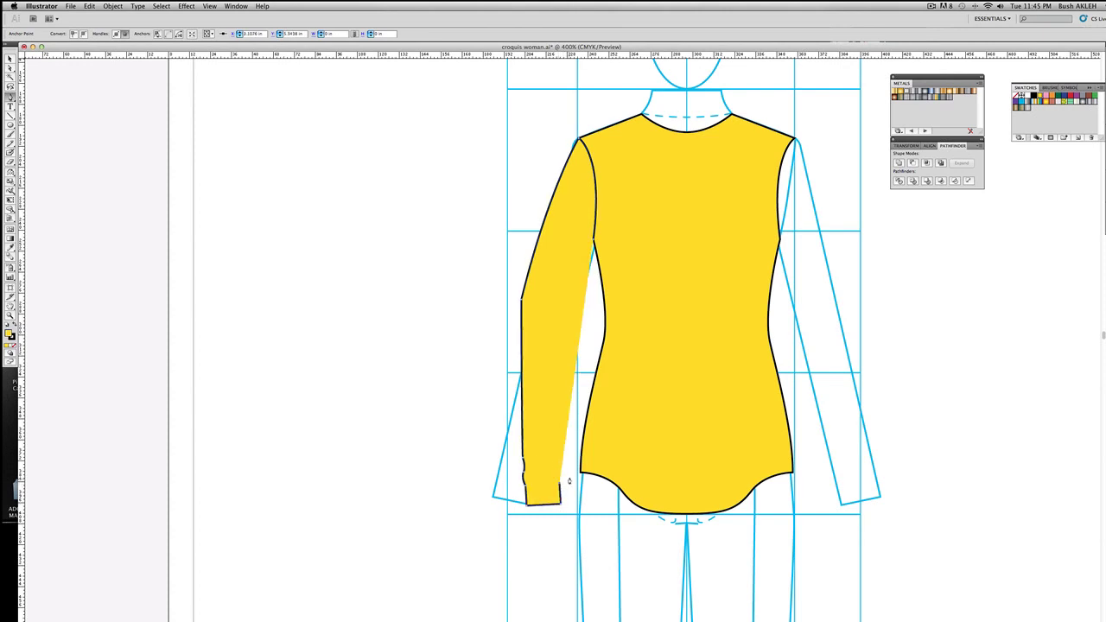
{"action": "left_click_drag", "start_coordinate": [561, 427], "coordinate": [553, 397]}
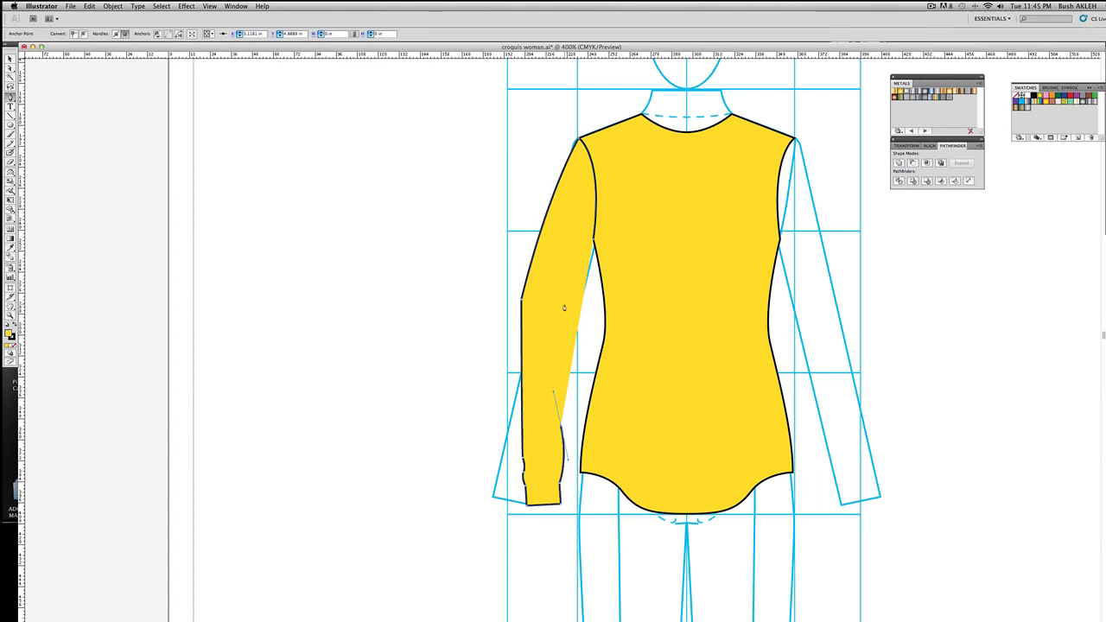
{"action": "left_click_drag", "start_coordinate": [567, 307], "coordinate": [567, 296]}
{"action": "left_click", "coordinate": [594, 240]}
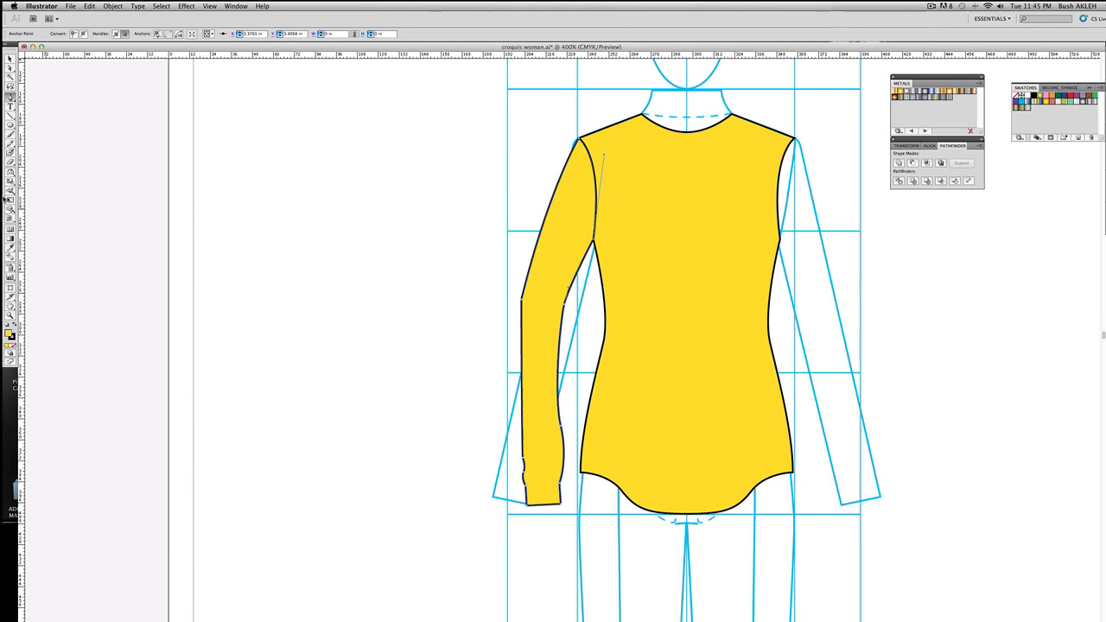
Move the sleeve's inner elbow anchor point slightly down and its outer wrist anchor point slightly outward
{"action": "left_click", "coordinate": [10, 68]}
{"action": "left_click_drag", "start_coordinate": [564, 304], "coordinate": [566, 310]}
{"action": "left_click", "coordinate": [522, 462]}
{"action": "left_click_drag", "start_coordinate": [523, 459], "coordinate": [519, 456]}
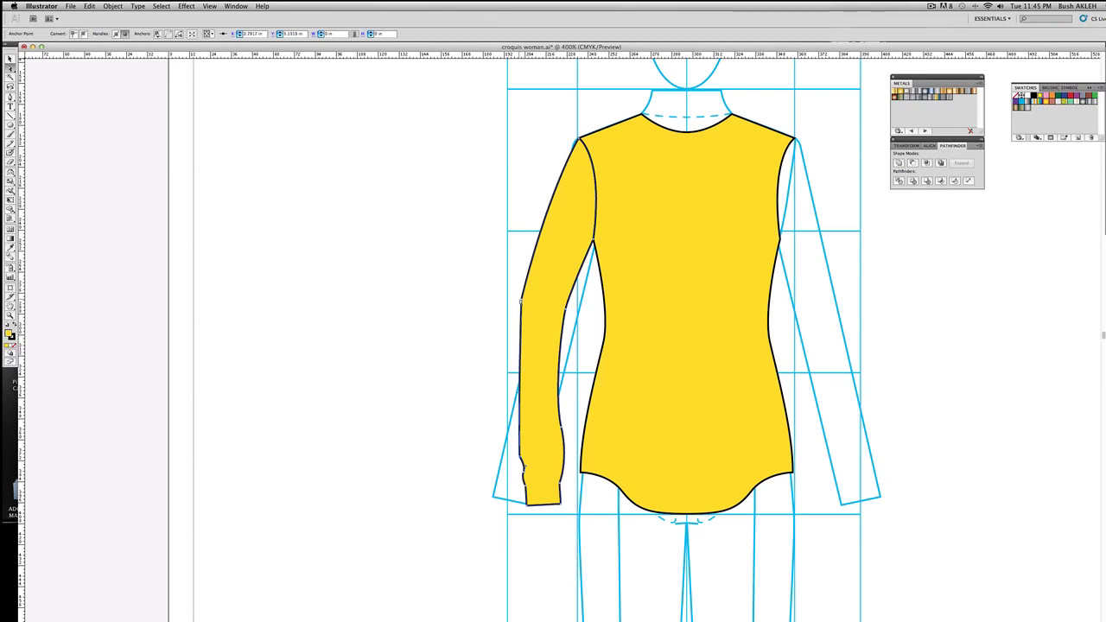
Reshape the sleeve's outer elbow by adjusting its anchor point and converting it to a smooth point with short handles
{"action": "left_click_drag", "start_coordinate": [521, 302], "coordinate": [544, 188]}
{"action": "left_click_drag", "start_coordinate": [10, 96], "coordinate": [53, 125]}
{"action": "left_click_drag", "start_coordinate": [519, 300], "coordinate": [517, 329]}
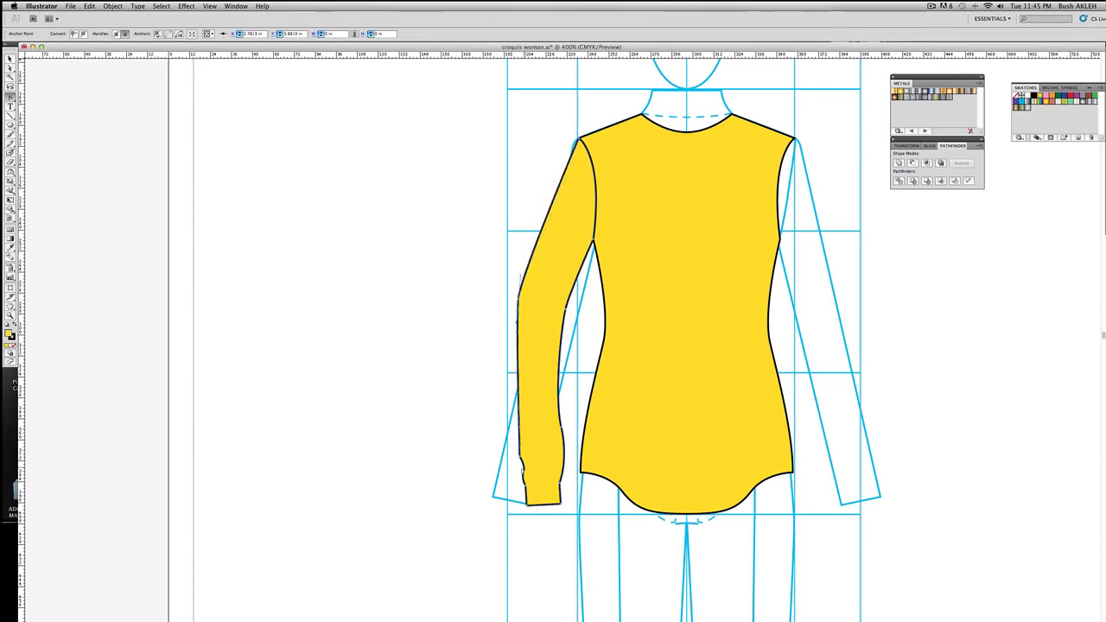
Delete the extra wrist fold anchor points and extend the outer elbow's lower handle to curve the forearm edge
{"action": "left_click_drag", "start_coordinate": [10, 97], "coordinate": [45, 117]}
{"action": "left_click", "coordinate": [522, 473]}
{"action": "scroll", "coordinate": [538, 464], "scroll_direction": "left", "scroll_amount": 2}
{"action": "scroll", "coordinate": [544, 460], "scroll_direction": "left", "scroll_amount": 2}
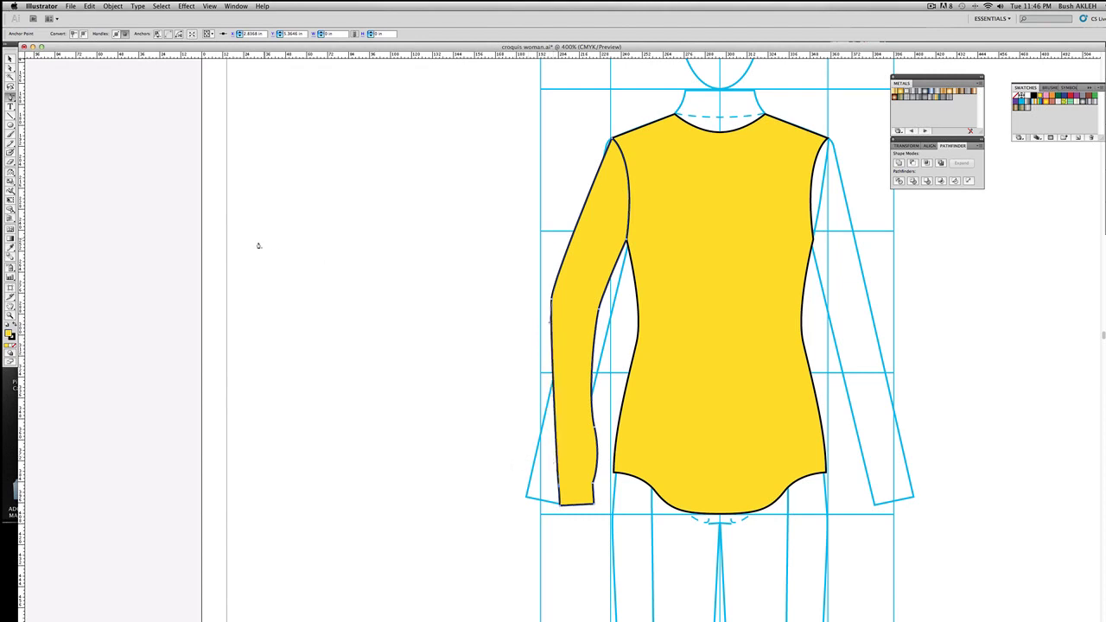
{"action": "left_click", "coordinate": [10, 68]}
{"action": "left_click_drag", "start_coordinate": [550, 325], "coordinate": [546, 412]}
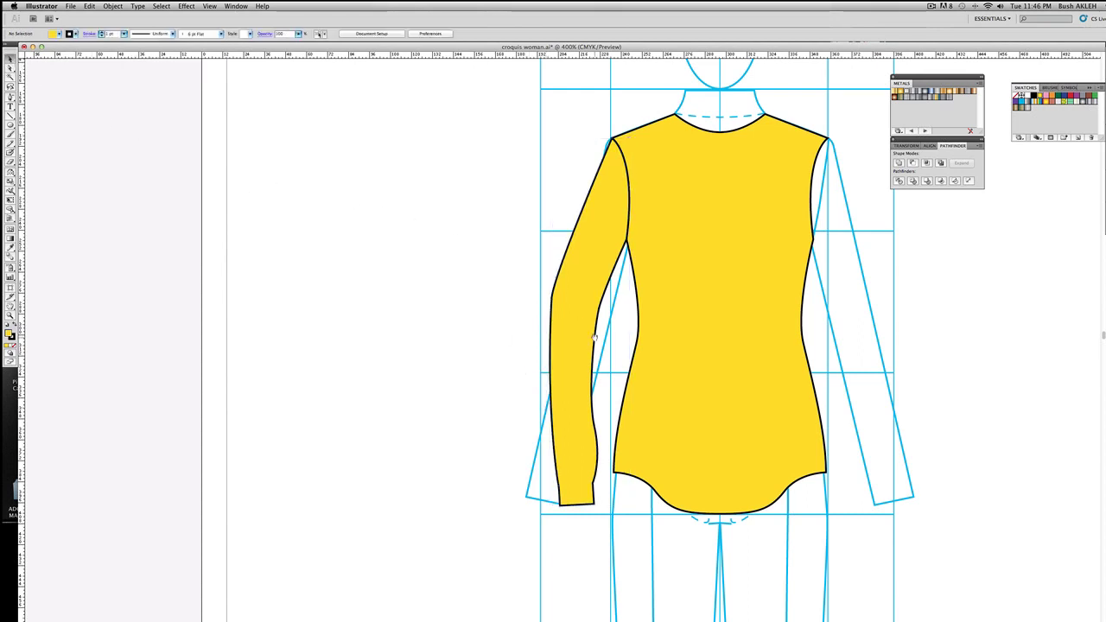
Draw a crease line with the Pen tool from the middle of the upper sleeve down to just below the inner elbow
{"action": "scroll", "coordinate": [500, 311], "scroll_direction": "right", "scroll_amount": 3}
{"action": "scroll", "coordinate": [501, 310], "scroll_direction": "down", "scroll_amount": 2}
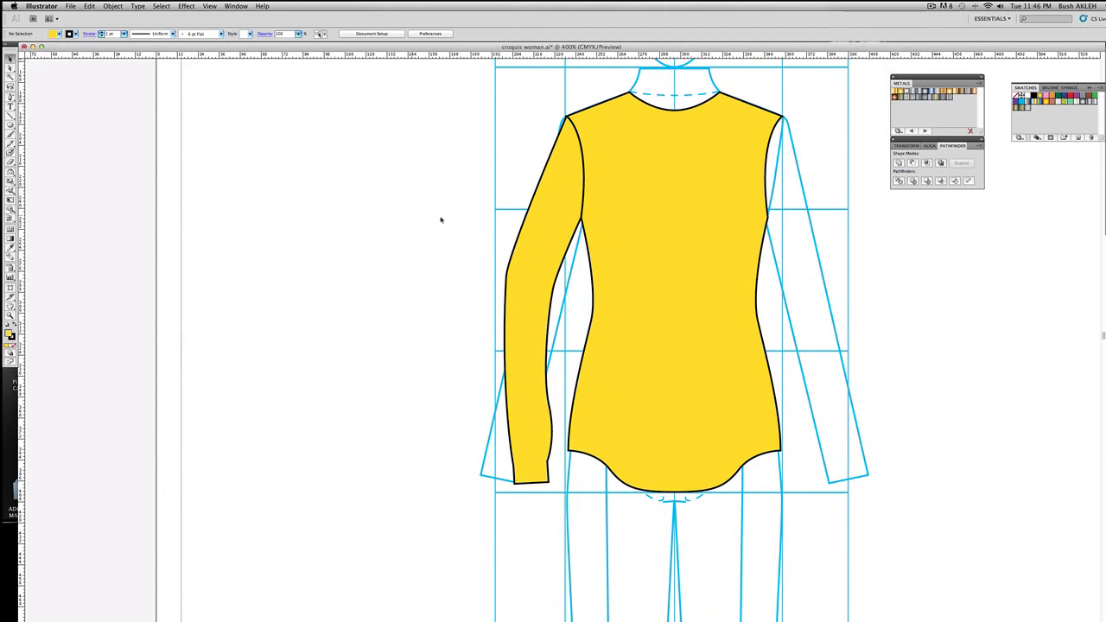
{"action": "left_click_drag", "start_coordinate": [11, 98], "coordinate": [71, 101]}
{"action": "left_click", "coordinate": [554, 208]}
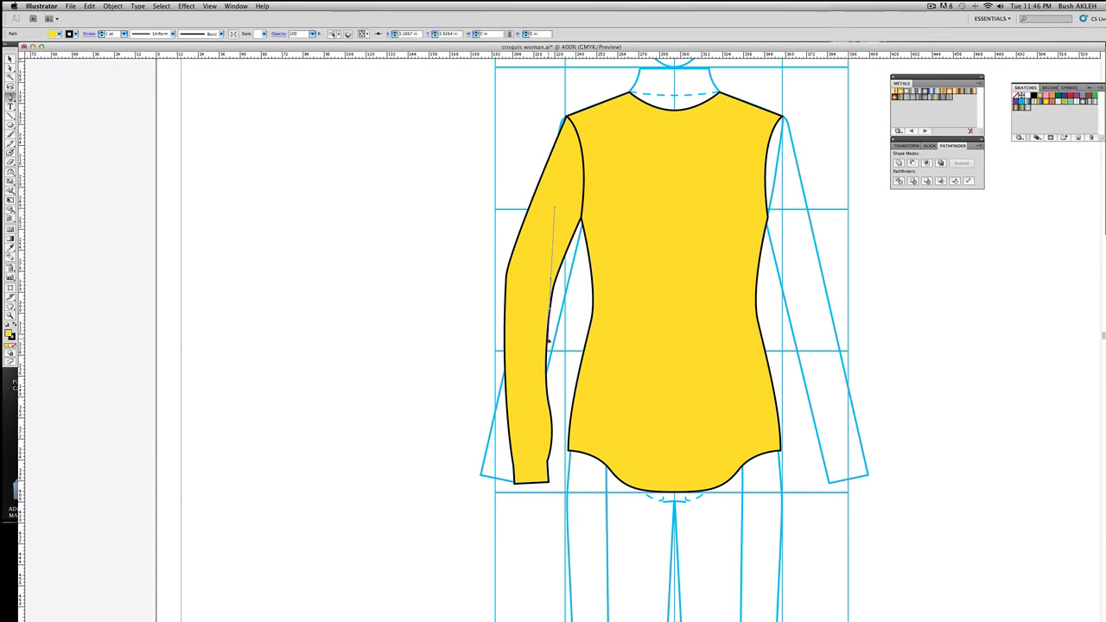
{"action": "left_click", "coordinate": [550, 307]}
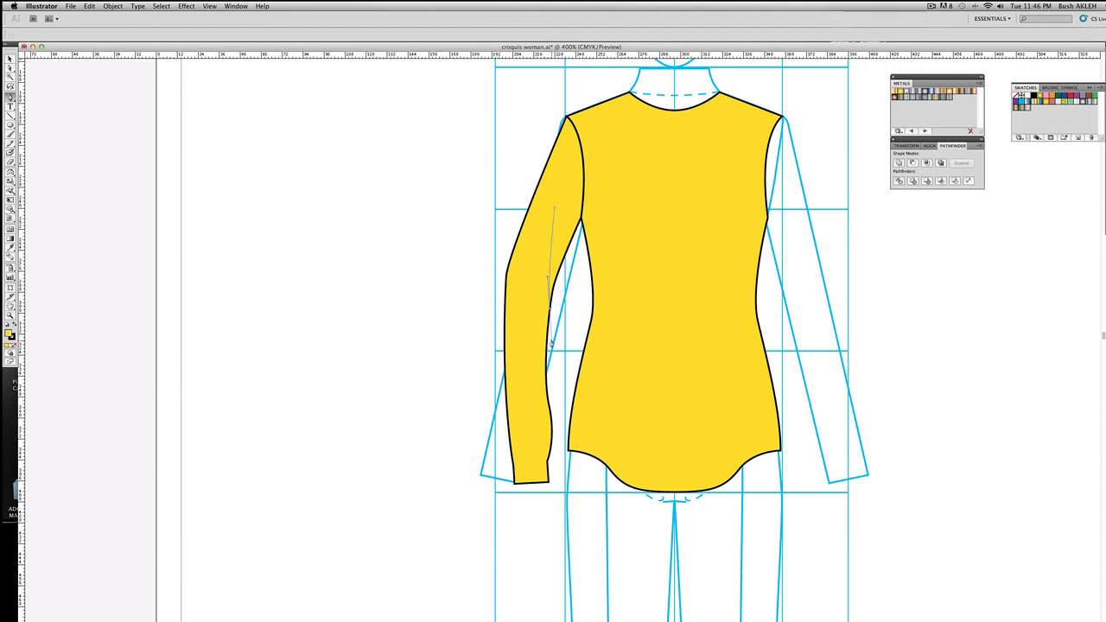
{"action": "left_click", "coordinate": [411, 203], "text": "super"}
{"action": "left_click", "coordinate": [412, 203]}
{"action": "key", "text": "a"}
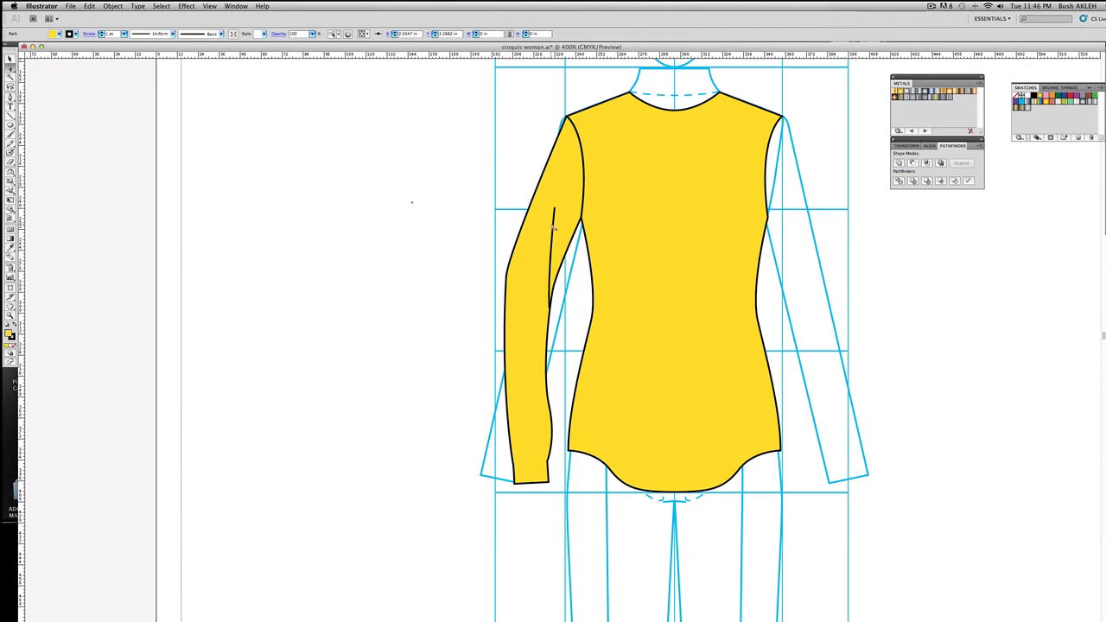
Set the sleeve crease line's stroke weight to 0.5 pt and move its upper end slightly up toward the body
{"action": "left_click", "coordinate": [553, 227]}
{"action": "left_click", "coordinate": [1105, 135]}
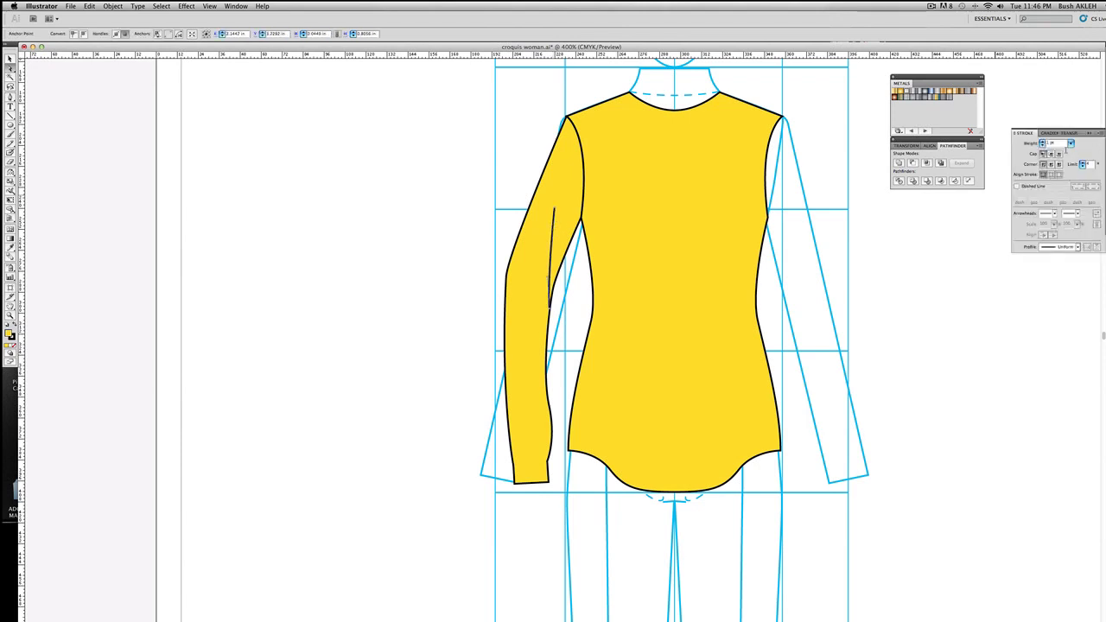
{"action": "left_click", "coordinate": [1068, 143]}
{"action": "left_click", "coordinate": [1063, 125]}
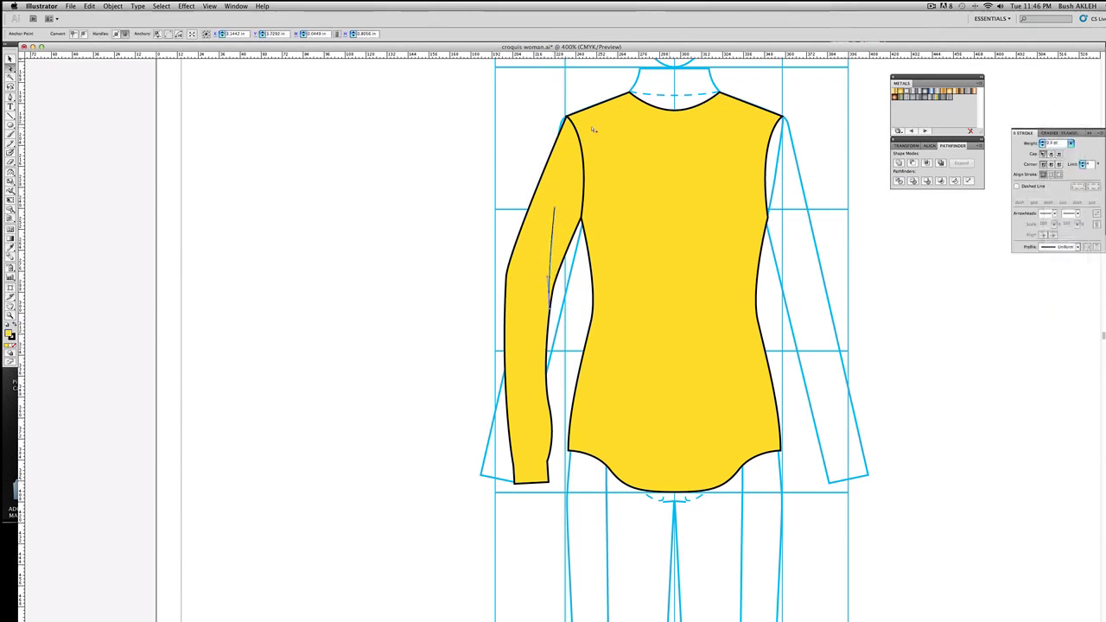
{"action": "left_click", "coordinate": [495, 130]}
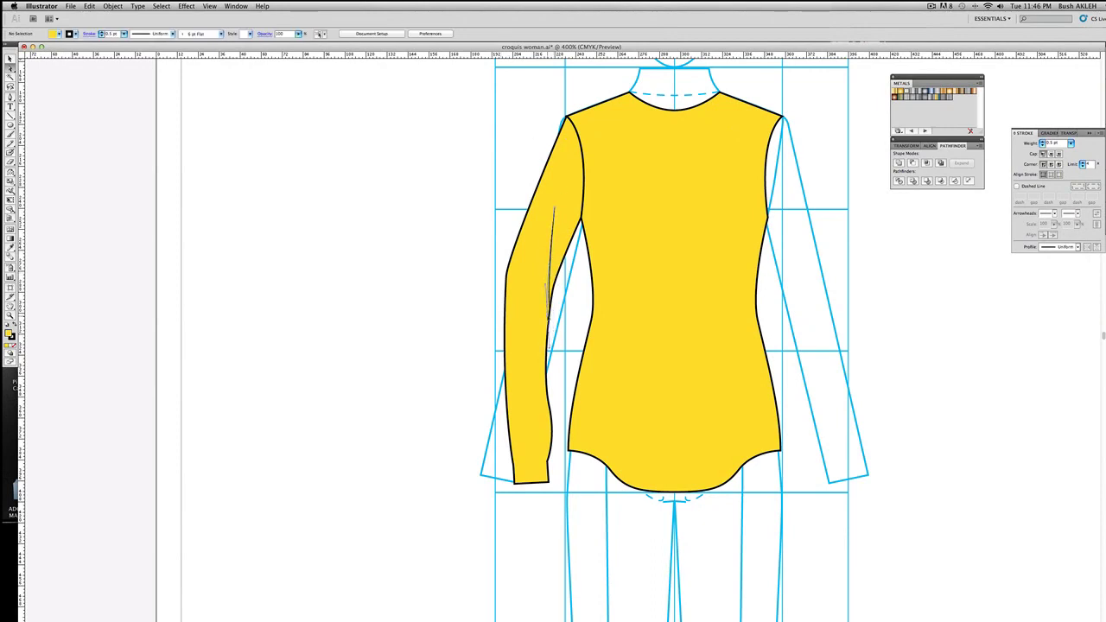
{"action": "left_click", "coordinate": [555, 208]}
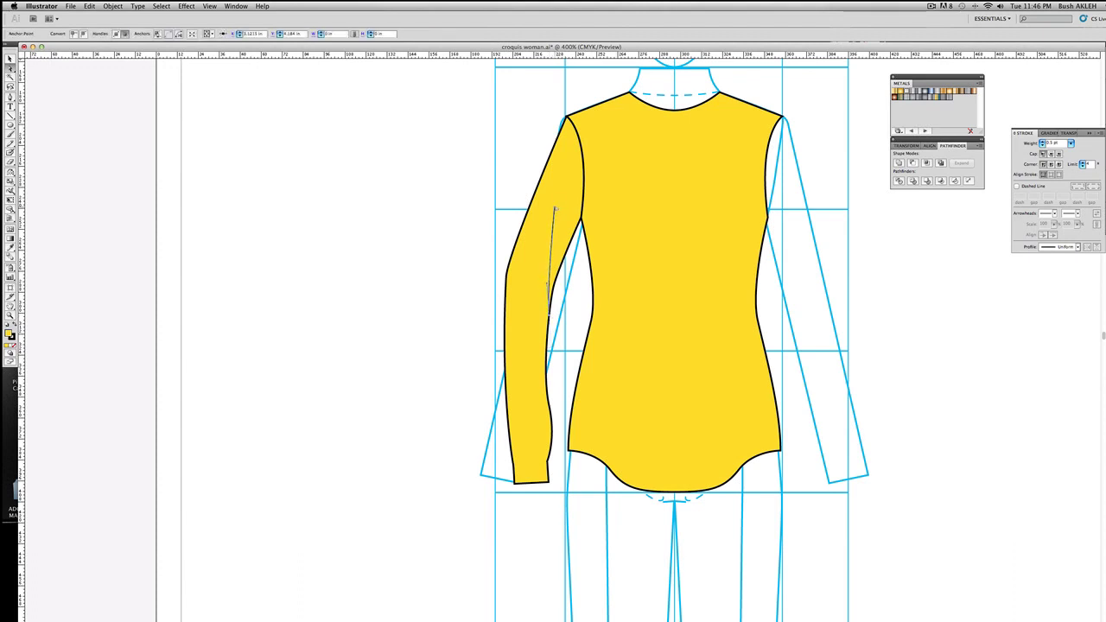
{"action": "left_click_drag", "start_coordinate": [555, 207], "coordinate": [558, 205]}
Adjust the forearm curve handles to flatten the inner edge near the wrist and bow the outer edge slightly outward
{"action": "left_click", "coordinate": [554, 432]}
{"action": "left_click", "coordinate": [554, 434]}
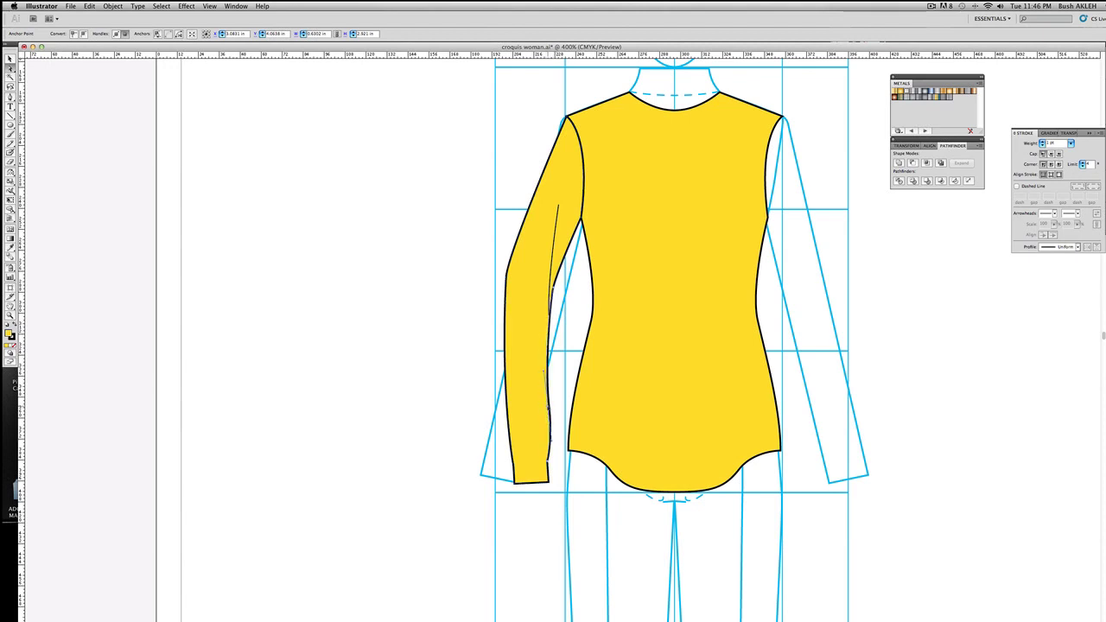
{"action": "left_click", "coordinate": [509, 421]}
{"action": "left_click", "coordinate": [510, 421]}
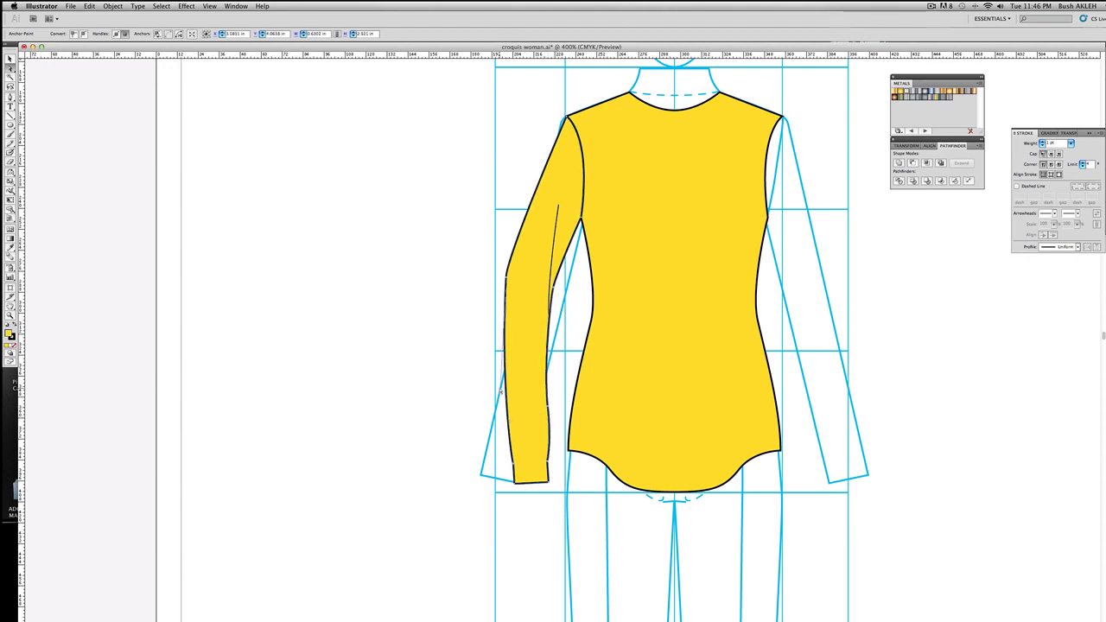
{"action": "left_click_drag", "start_coordinate": [500, 390], "coordinate": [495, 391]}
{"action": "left_click", "coordinate": [451, 388]}
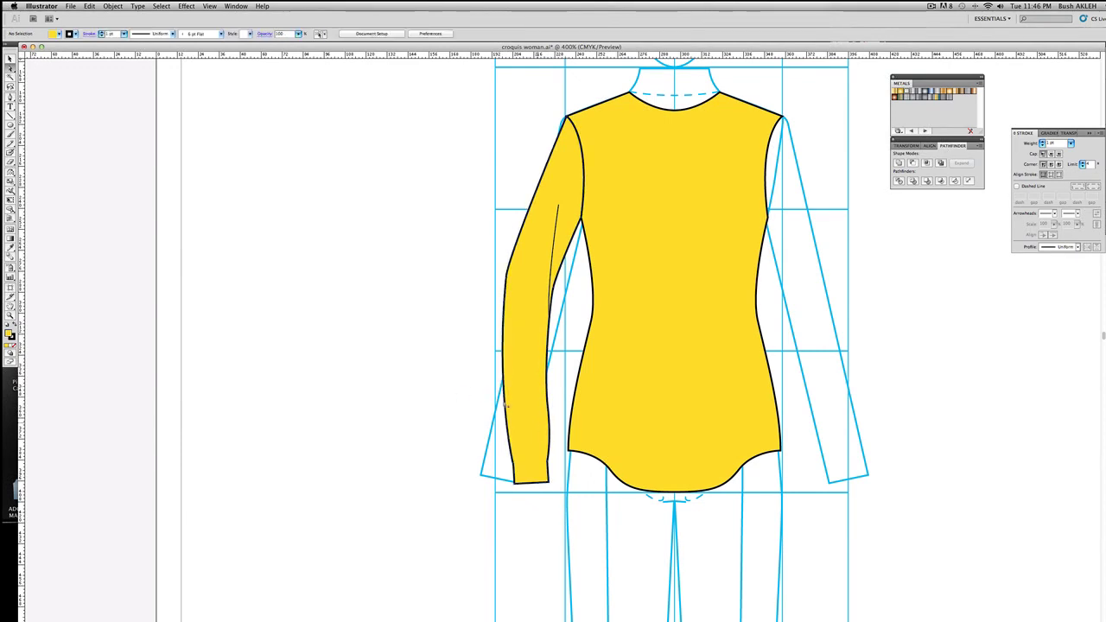
Draw a straight cuff seam across the sleeve with the Pen tool, joining the two corner points above the wrist opening
{"action": "key", "text": "z"}
{"action": "left_click_drag", "start_coordinate": [469, 418], "coordinate": [607, 504]}
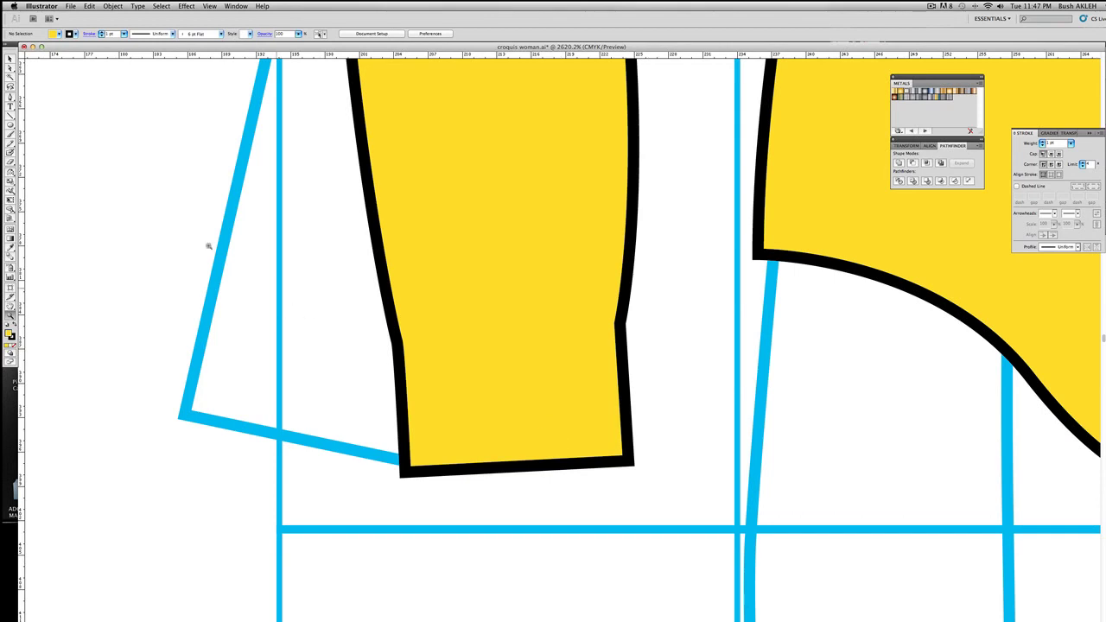
{"action": "left_click", "coordinate": [9, 69]}
{"action": "left_click", "coordinate": [10, 97]}
{"action": "left_click", "coordinate": [397, 339]}
{"action": "left_click", "coordinate": [619, 324]}
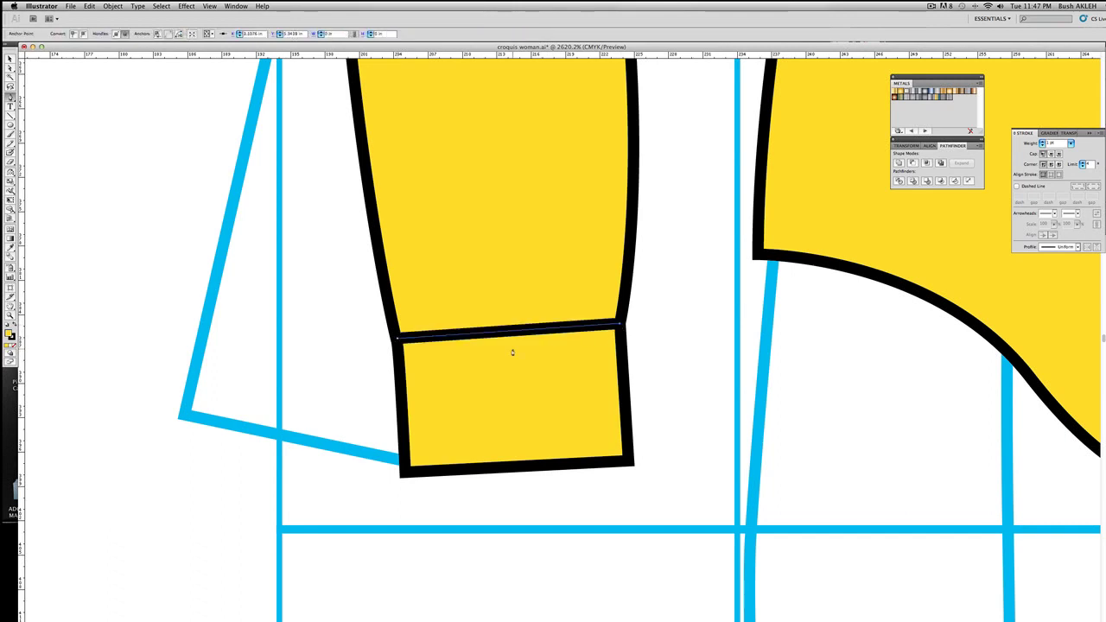
{"action": "key", "text": "v"}
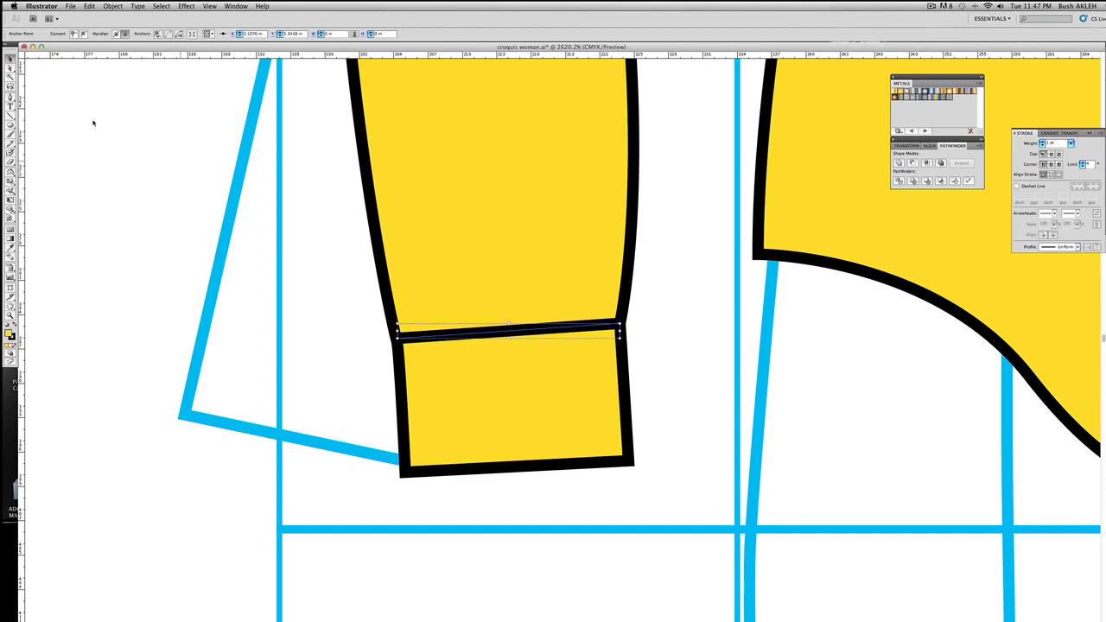
{"action": "left_click", "coordinate": [59, 99]}
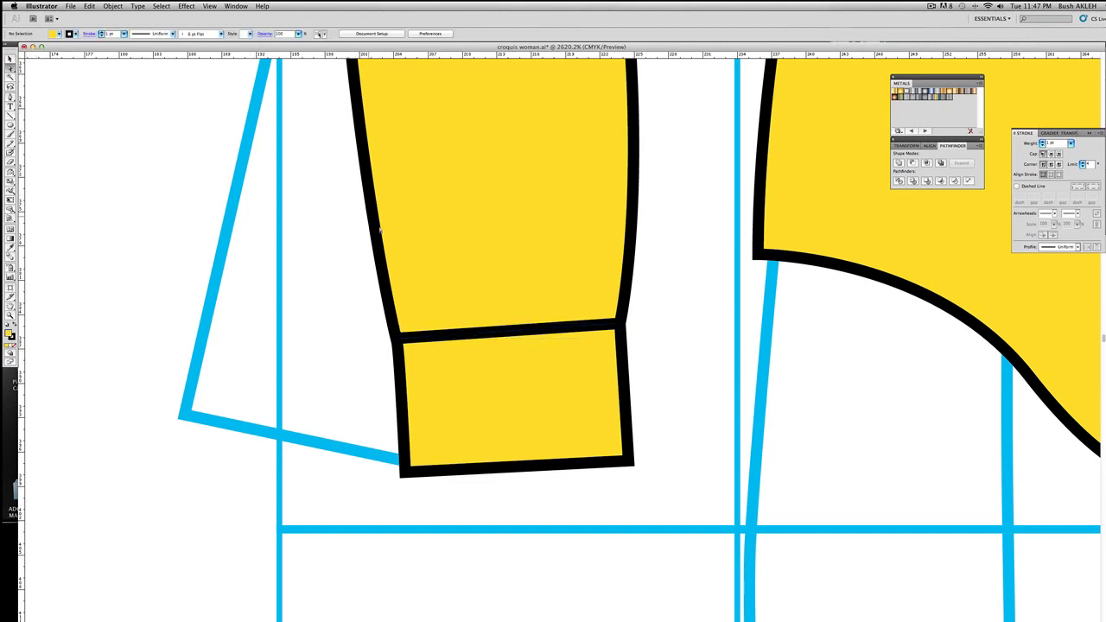
Draw a stitch line just above and parallel to the cuff seam, with a 0.25 pt dashed stroke
{"action": "left_click", "coordinate": [10, 97]}
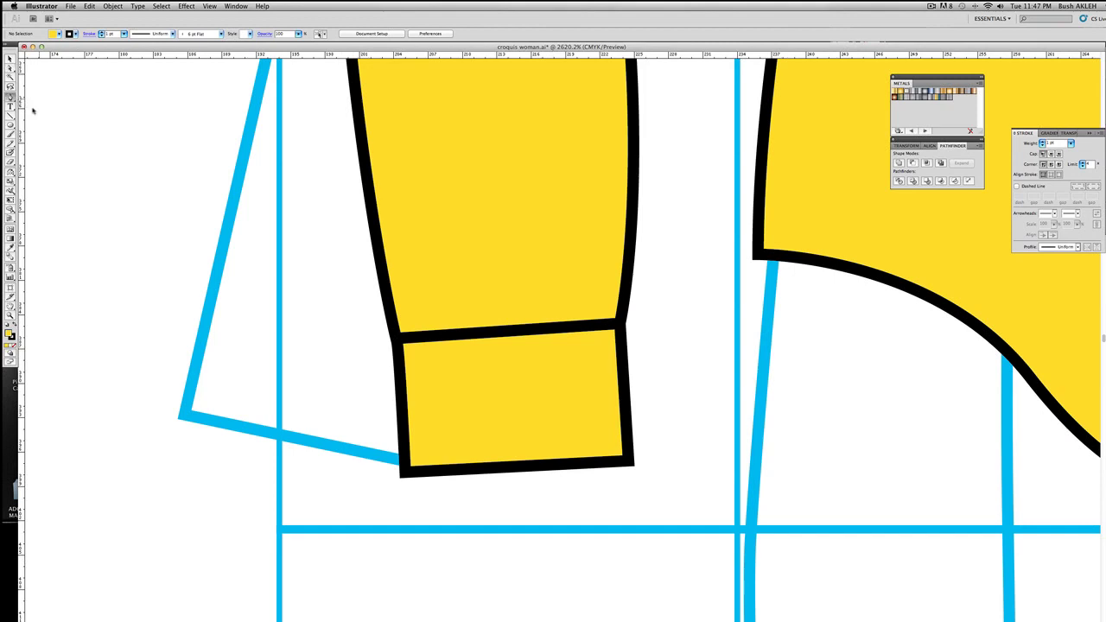
{"action": "left_click", "coordinate": [397, 330]}
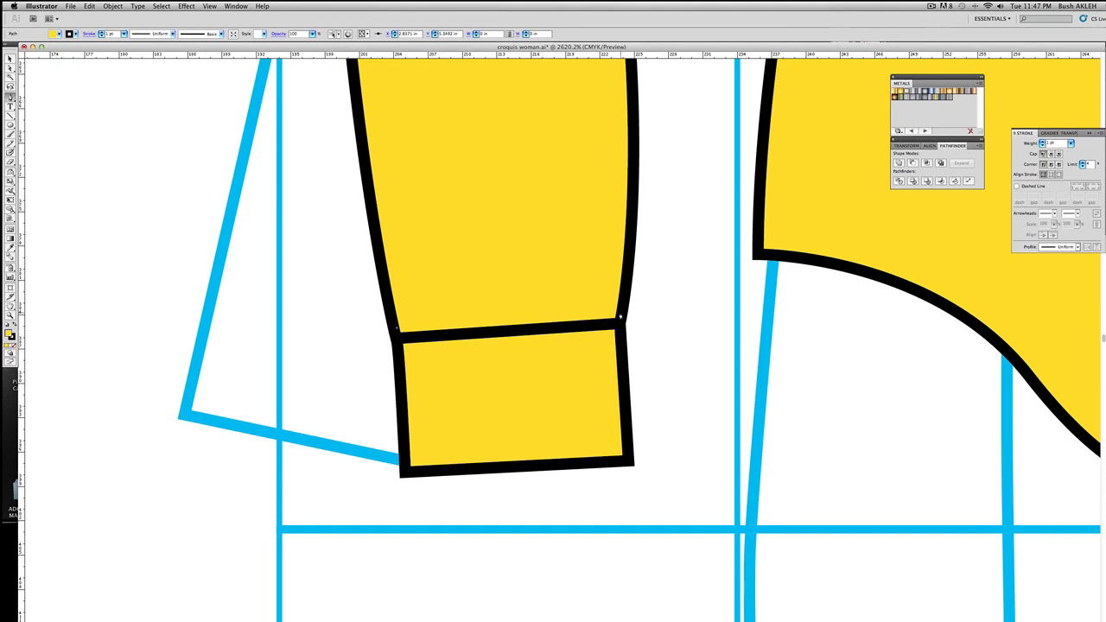
{"action": "left_click", "coordinate": [619, 316]}
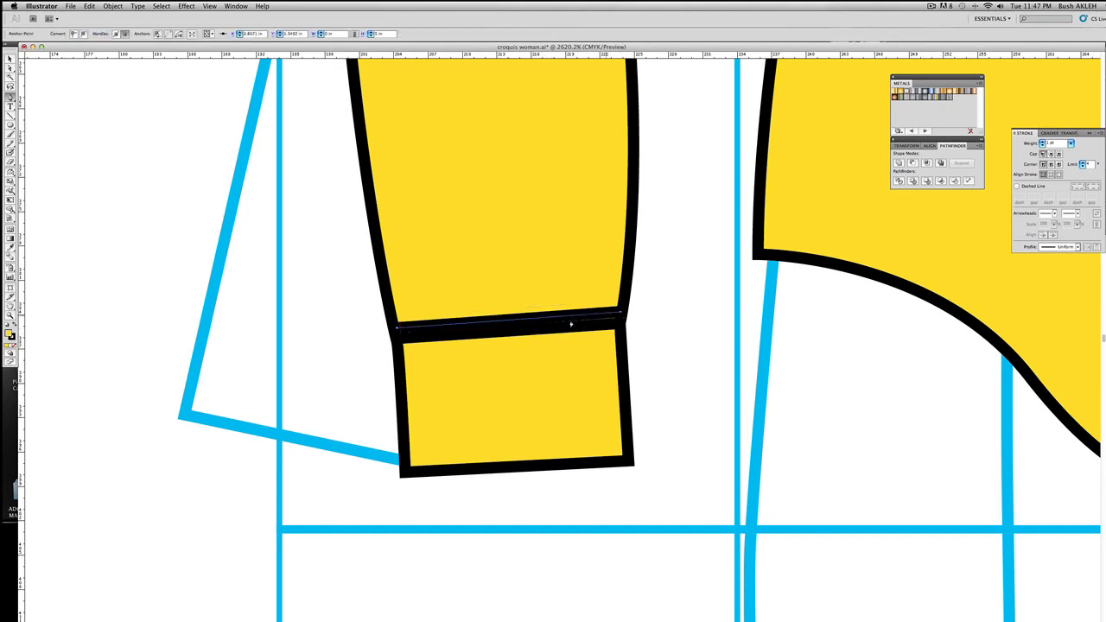
{"action": "left_click", "coordinate": [1071, 144]}
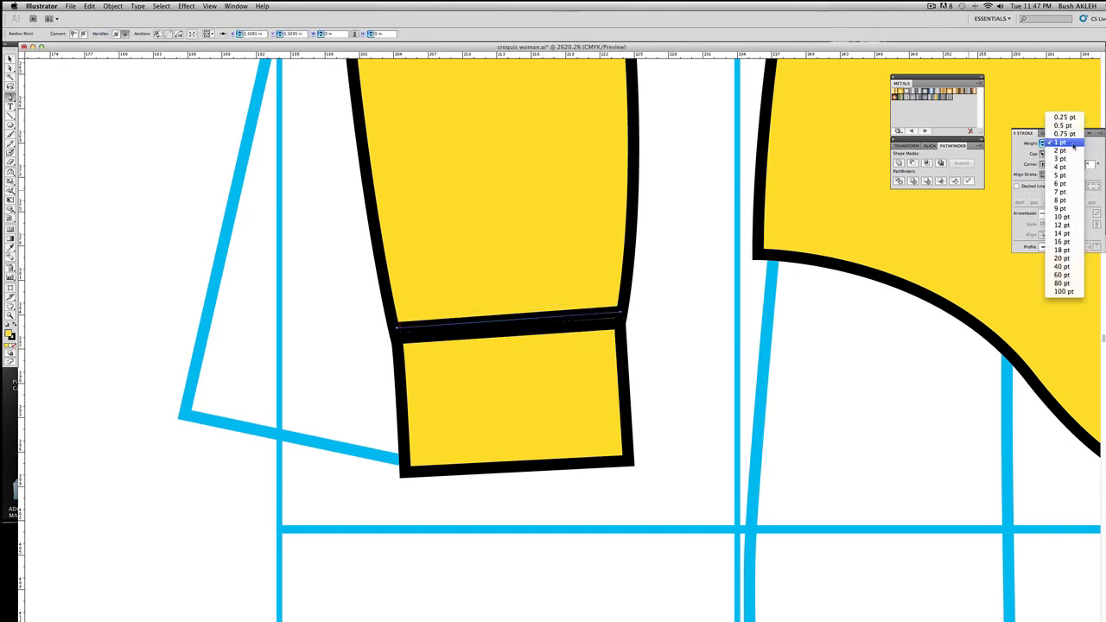
{"action": "left_click", "coordinate": [1064, 117]}
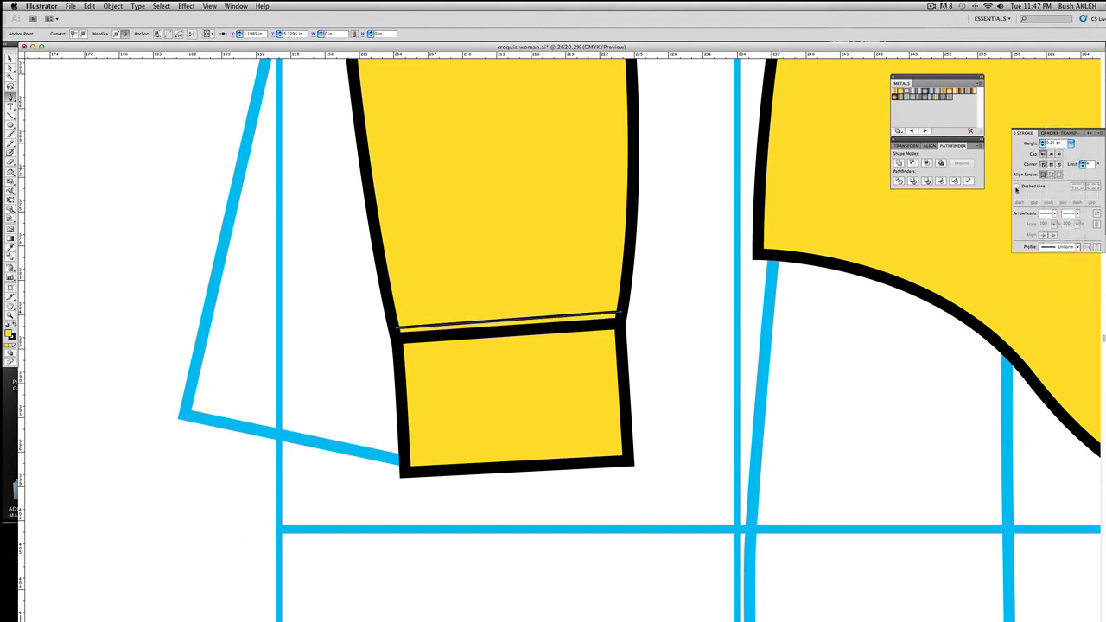
{"action": "left_click", "coordinate": [1017, 187]}
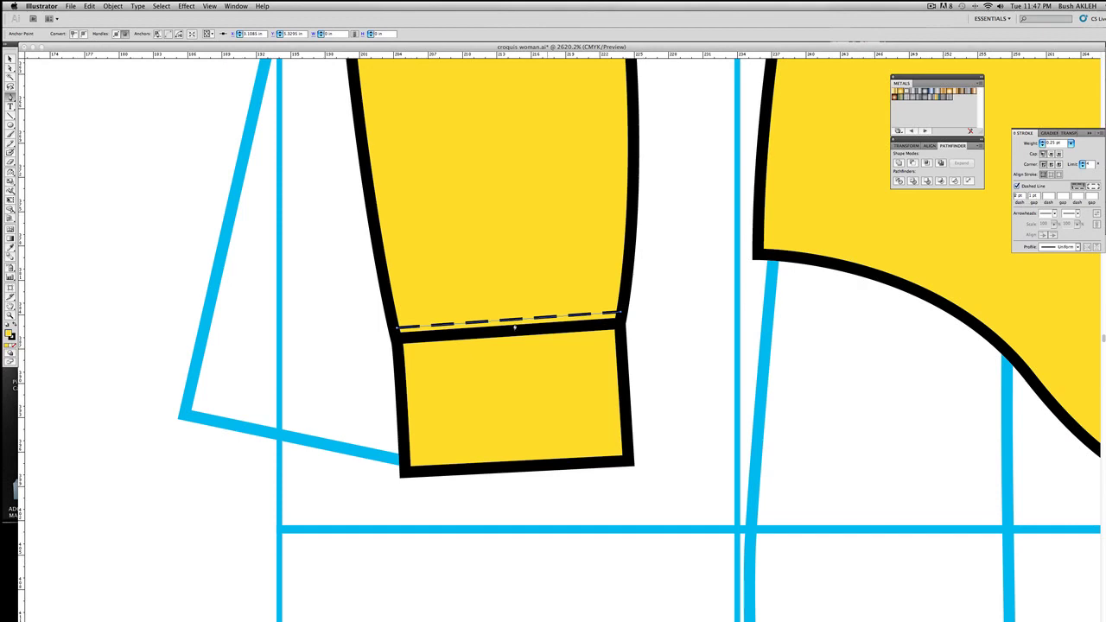
{"action": "left_click", "coordinate": [10, 59]}
{"action": "left_click", "coordinate": [338, 279]}
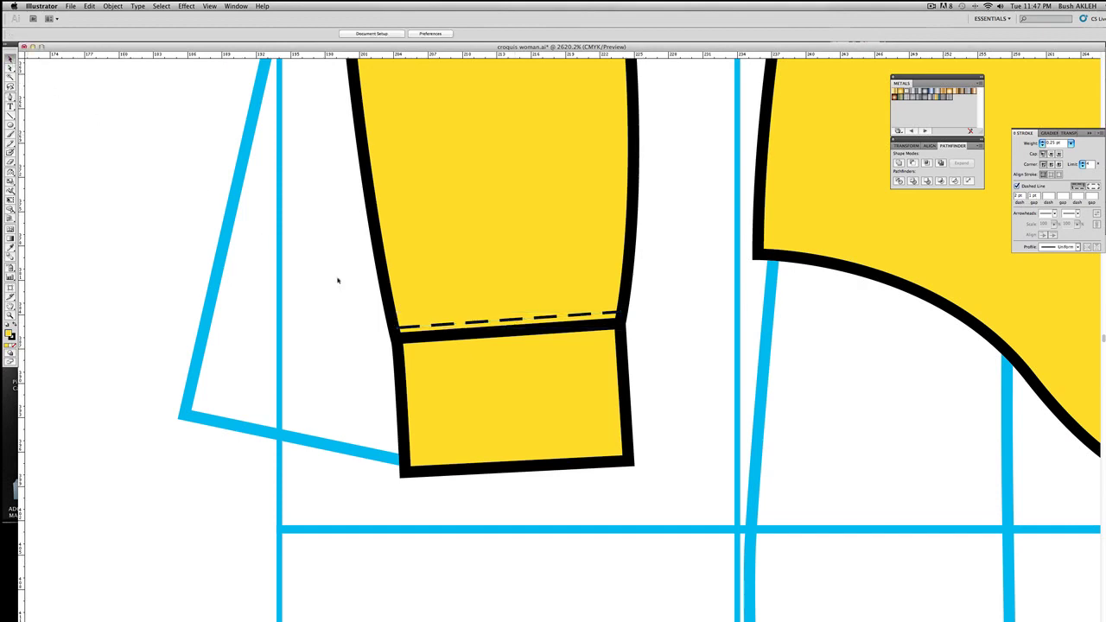
Copy the dashed stitch line to just below the cuff seam and remove the fill from the seam and both stitch lines
{"action": "left_click", "coordinate": [485, 324]}
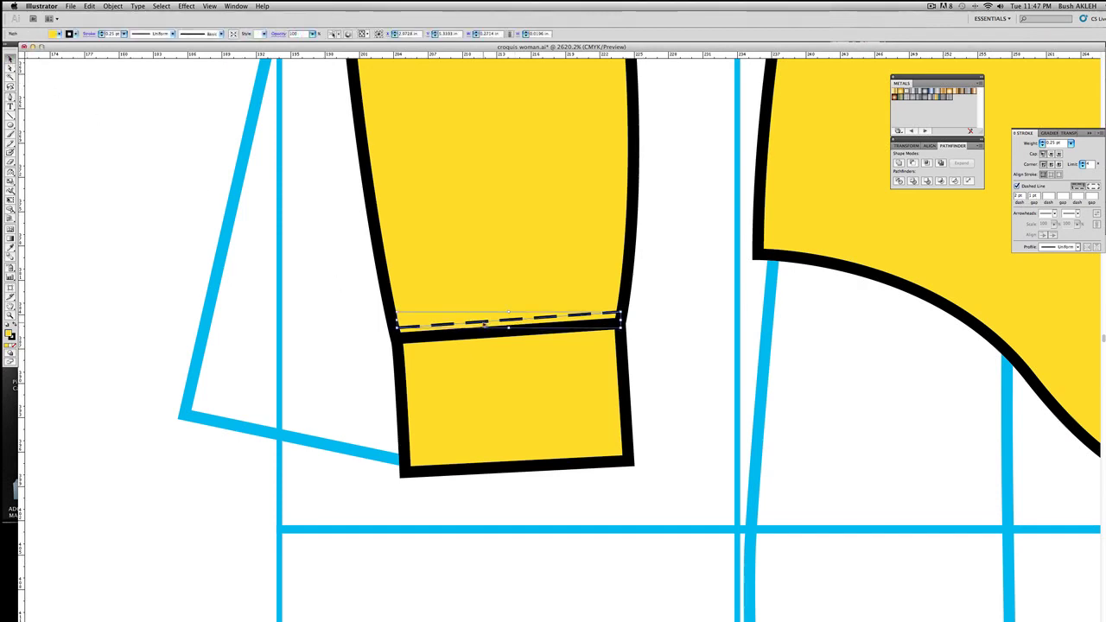
{"action": "left_click_drag", "start_coordinate": [484, 324], "coordinate": [483, 347]}
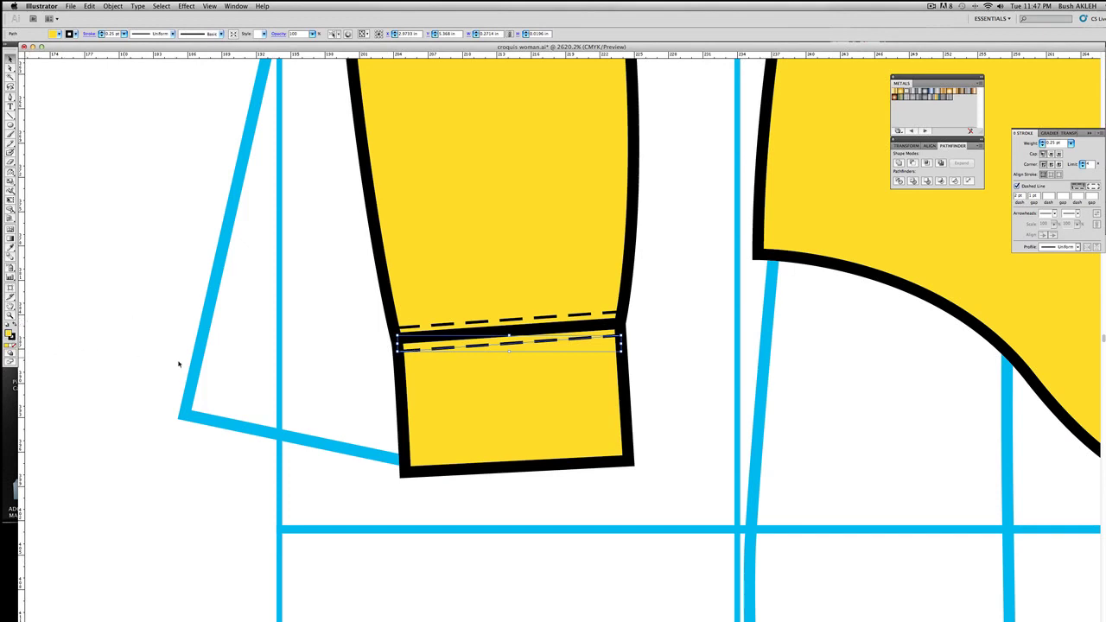
{"action": "left_click", "coordinate": [412, 327], "text": "shift"}
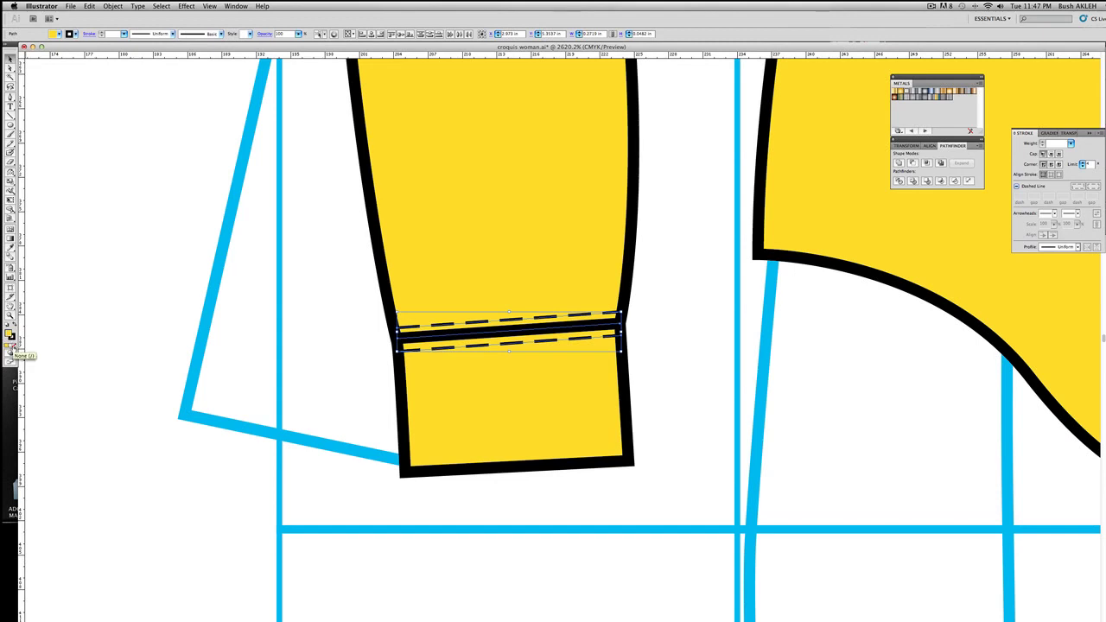
{"action": "left_click", "coordinate": [14, 346]}
{"action": "left_click", "coordinate": [340, 358]}
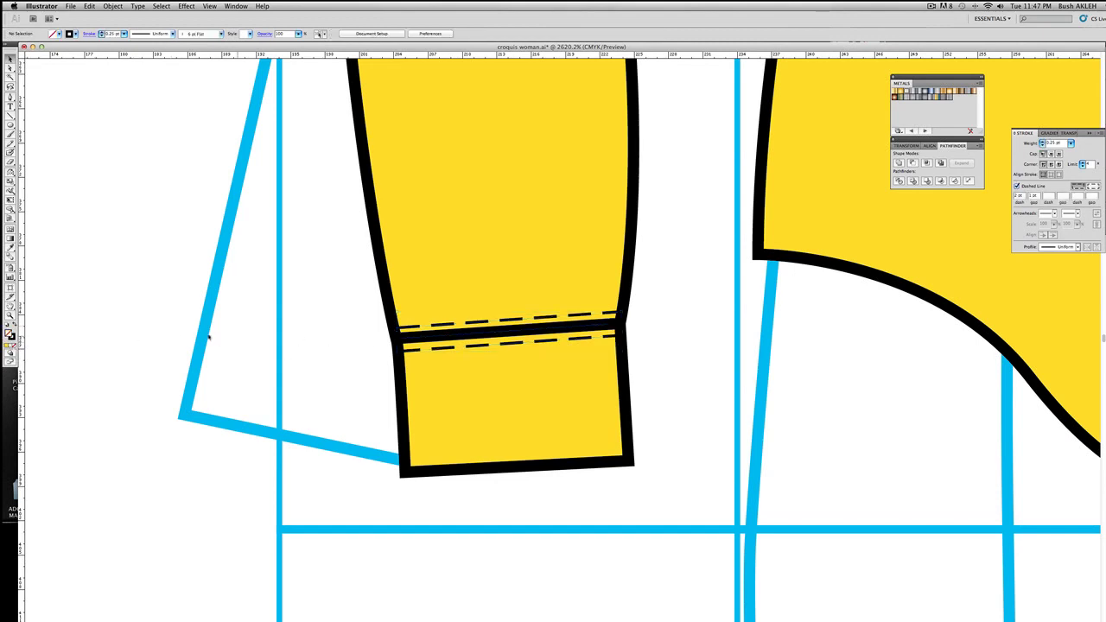
Move the cuff's outer bottom corner anchor point slightly down and inward
{"action": "key", "text": "a"}
{"action": "left_click", "coordinate": [405, 473]}
{"action": "left_click_drag", "start_coordinate": [408, 473], "coordinate": [410, 477]}
{"action": "left_click", "coordinate": [358, 458]}
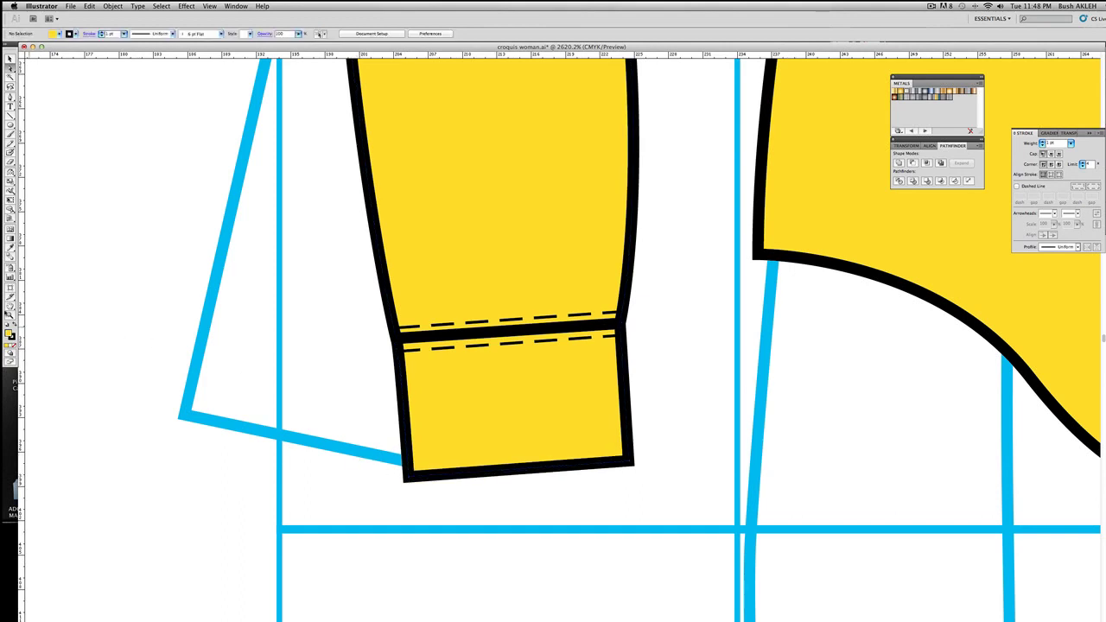
Apply round corner joins to the bodice and sleeve outlines to clean up the pointed shoulder tip
{"action": "left_click", "coordinate": [11, 316]}
{"action": "left_click", "coordinate": [708, 199], "text": "alt"}
{"action": "left_click", "coordinate": [707, 199], "text": "alt"}
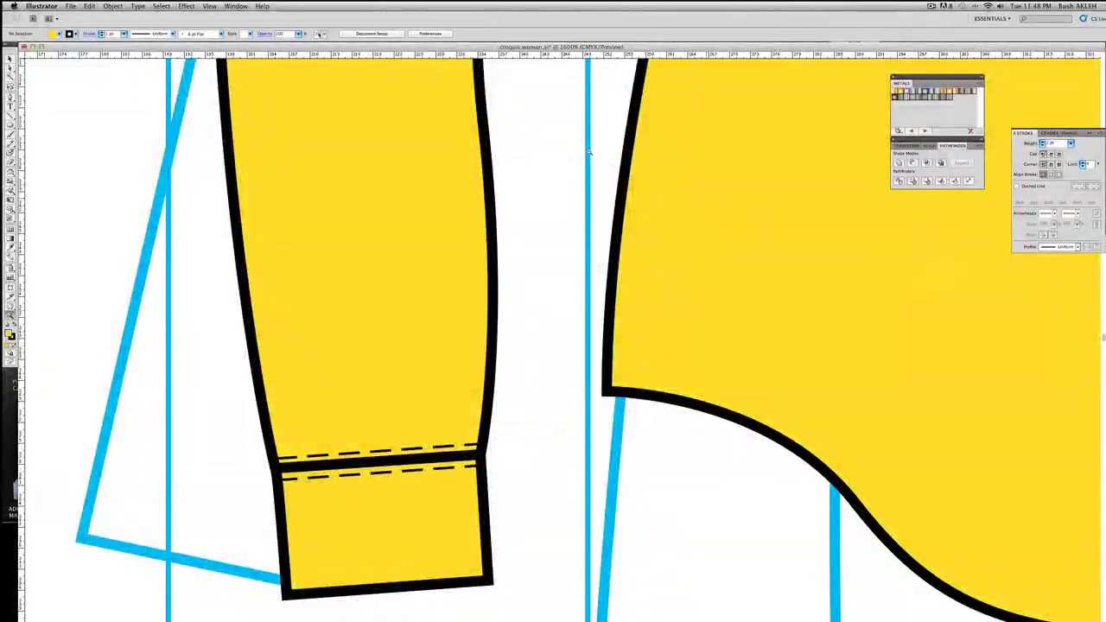
{"action": "left_click", "coordinate": [501, 164], "text": "alt"}
{"action": "left_click", "coordinate": [490, 176], "text": "alt"}
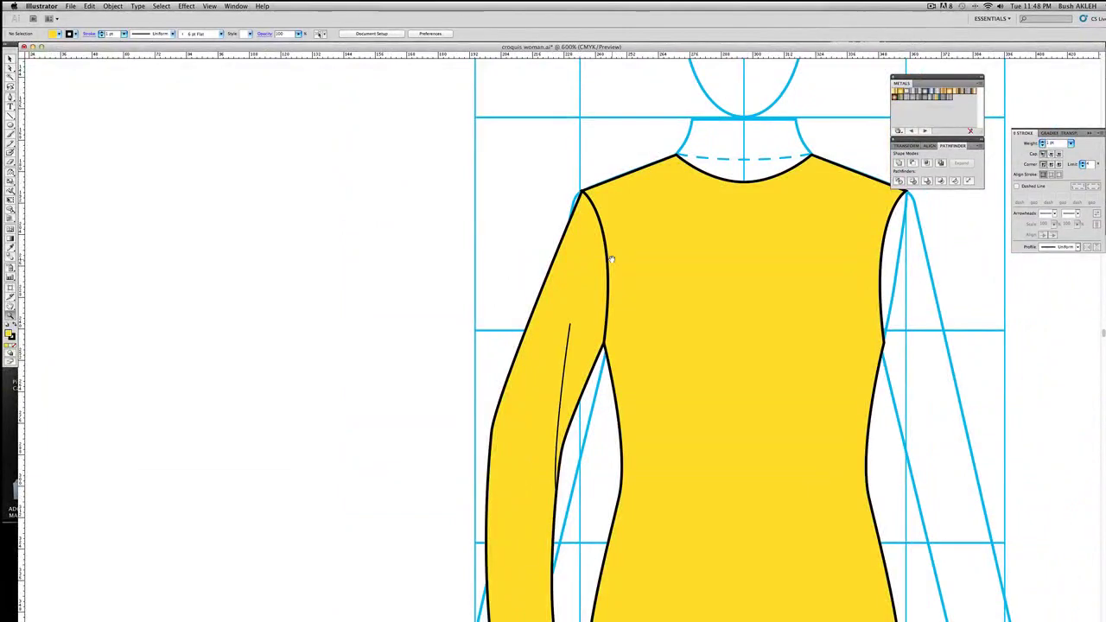
{"action": "left_click_drag", "start_coordinate": [611, 256], "coordinate": [554, 209]}
{"action": "left_click_drag", "start_coordinate": [501, 126], "coordinate": [565, 172]}
{"action": "left_click", "coordinate": [10, 67]}
{"action": "left_click", "coordinate": [712, 418]}
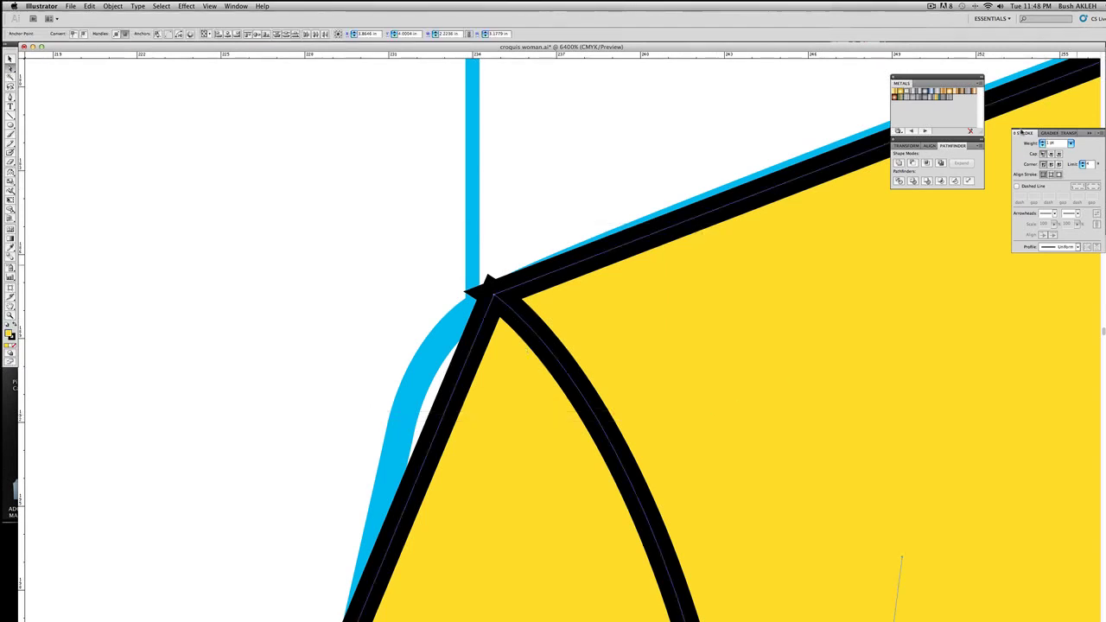
{"action": "left_click", "coordinate": [1050, 163]}
{"action": "left_click", "coordinate": [316, 302]}
Group the complete sleeve with its crease line, cuff seam and stitch lines
{"action": "left_click", "coordinate": [9, 316]}
{"action": "left_click", "coordinate": [728, 409], "text": "alt"}
{"action": "left_click", "coordinate": [731, 413], "text": "alt"}
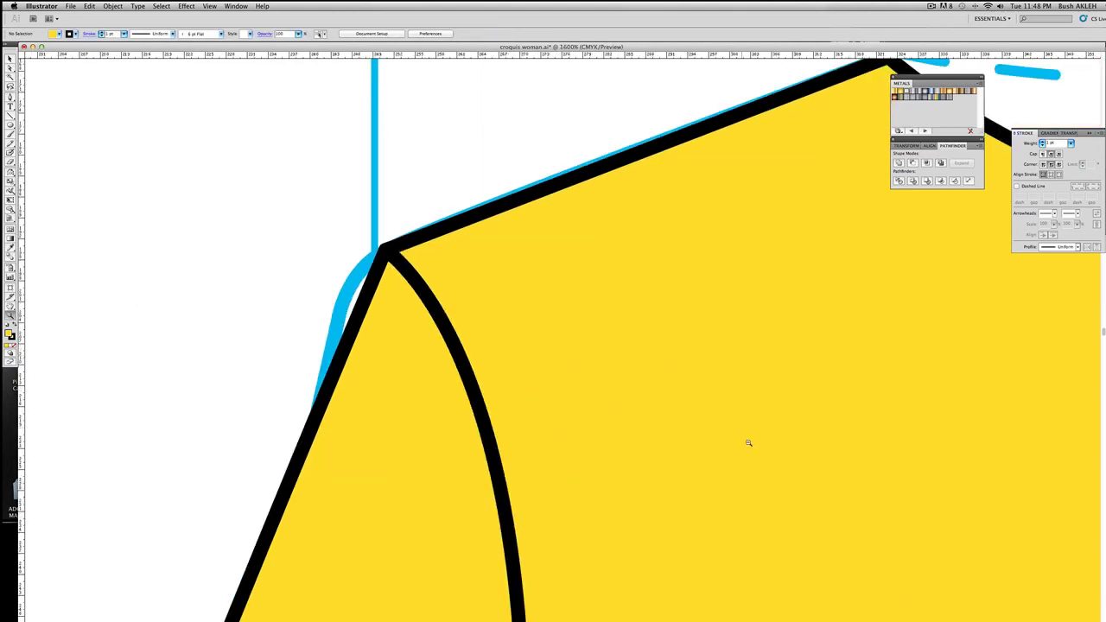
{"action": "left_click", "coordinate": [748, 446], "text": "alt"}
{"action": "left_click", "coordinate": [748, 452], "text": "alt"}
{"action": "left_click", "coordinate": [735, 476], "text": "alt"}
{"action": "left_click", "coordinate": [562, 488], "text": "alt"}
{"action": "left_click", "coordinate": [491, 418], "text": "alt"}
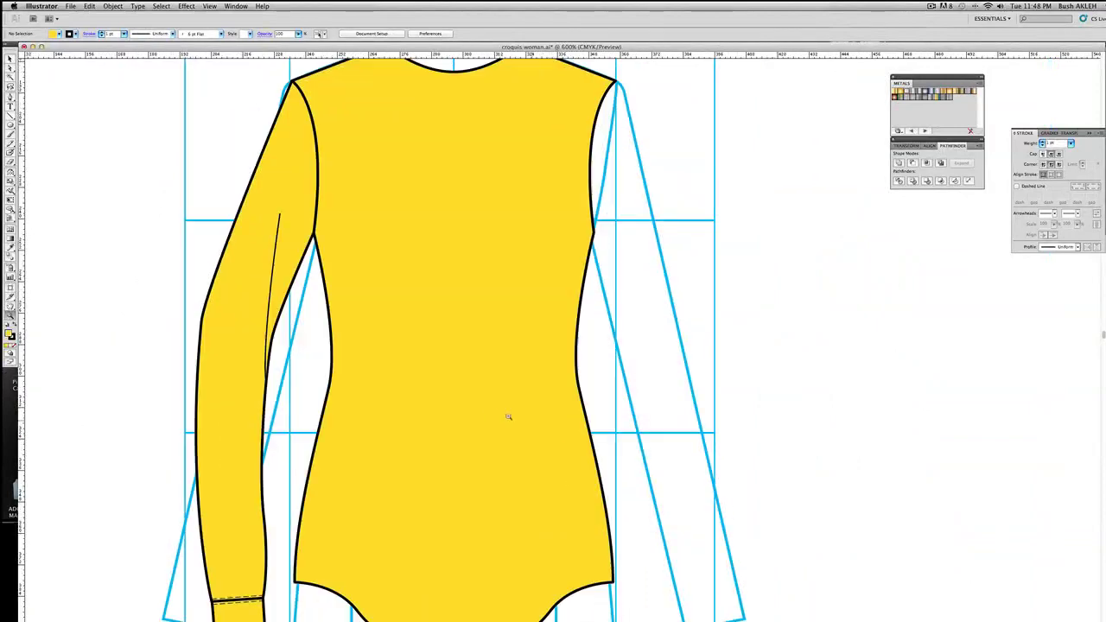
{"action": "left_click", "coordinate": [491, 421], "text": "alt"}
{"action": "left_click_drag", "start_coordinate": [507, 349], "coordinate": [493, 328]}
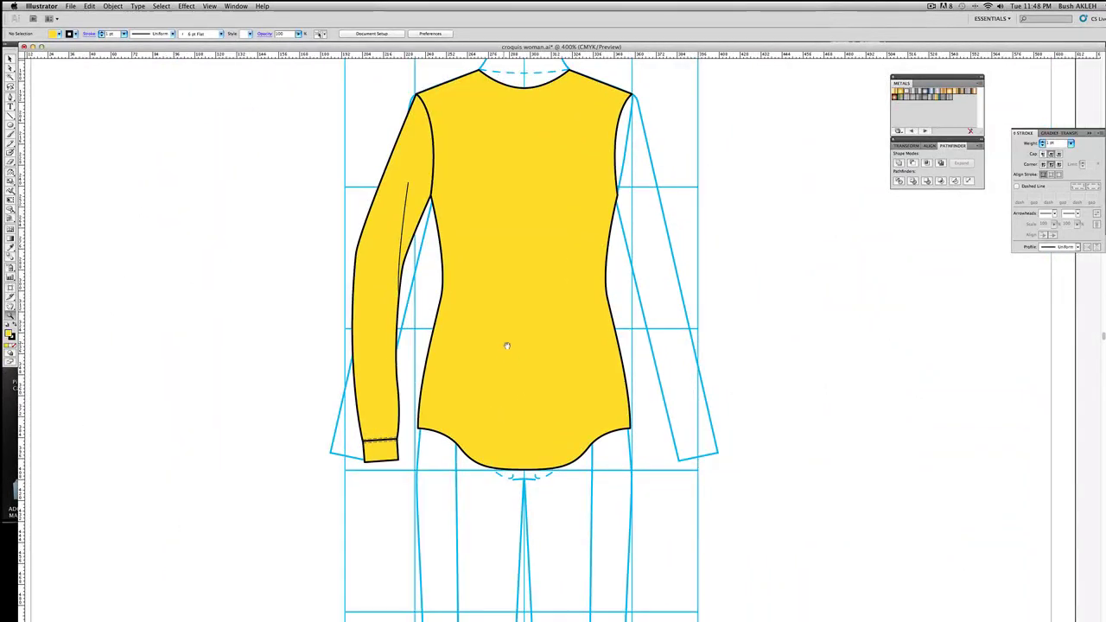
{"action": "left_click", "coordinate": [11, 59]}
{"action": "left_click_drag", "start_coordinate": [291, 183], "coordinate": [411, 476]}
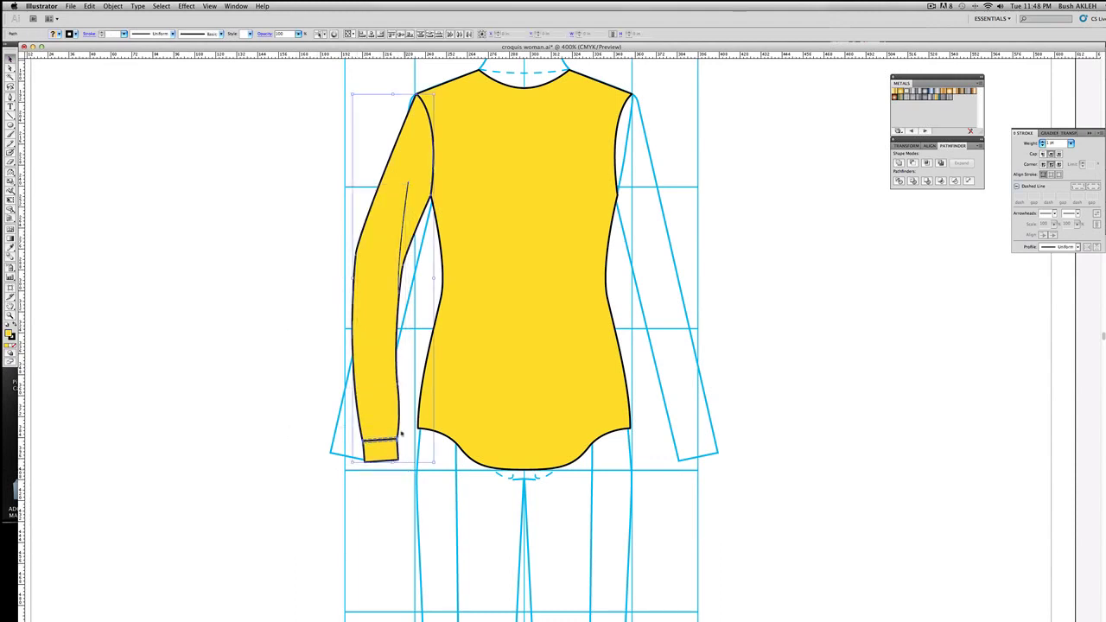
{"action": "right_click", "coordinate": [374, 250]}
{"action": "left_click", "coordinate": [386, 291]}
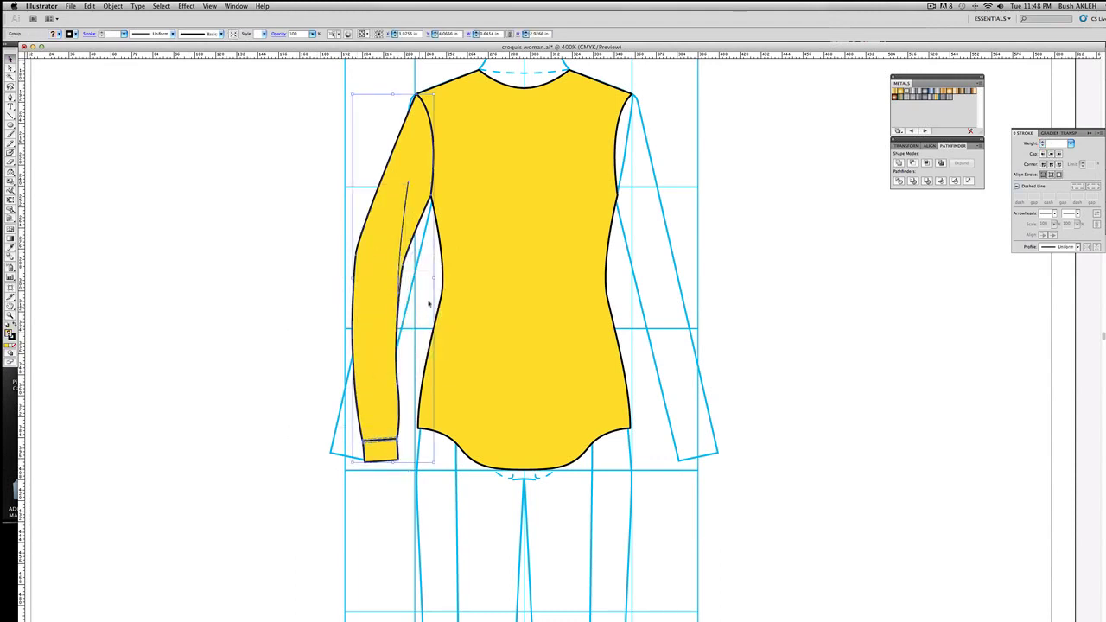
{"action": "left_click", "coordinate": [286, 168]}
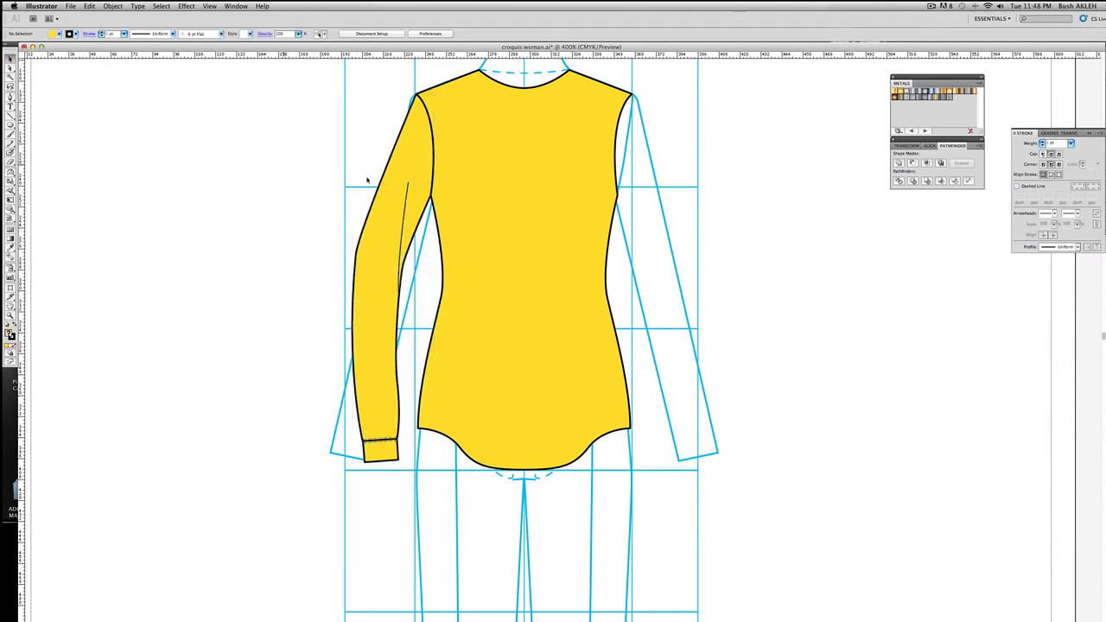
Create a mirrored copy of the sleeve group with the Reflect tool and place it at the opposite armhole
{"action": "left_click", "coordinate": [412, 201]}
{"action": "double_click", "coordinate": [10, 175]}
{"action": "left_click", "coordinate": [593, 230]}
{"action": "key", "text": "v"}
{"action": "left_click_drag", "start_coordinate": [378, 159], "coordinate": [619, 169]}
{"action": "left_click", "coordinate": [721, 157]}
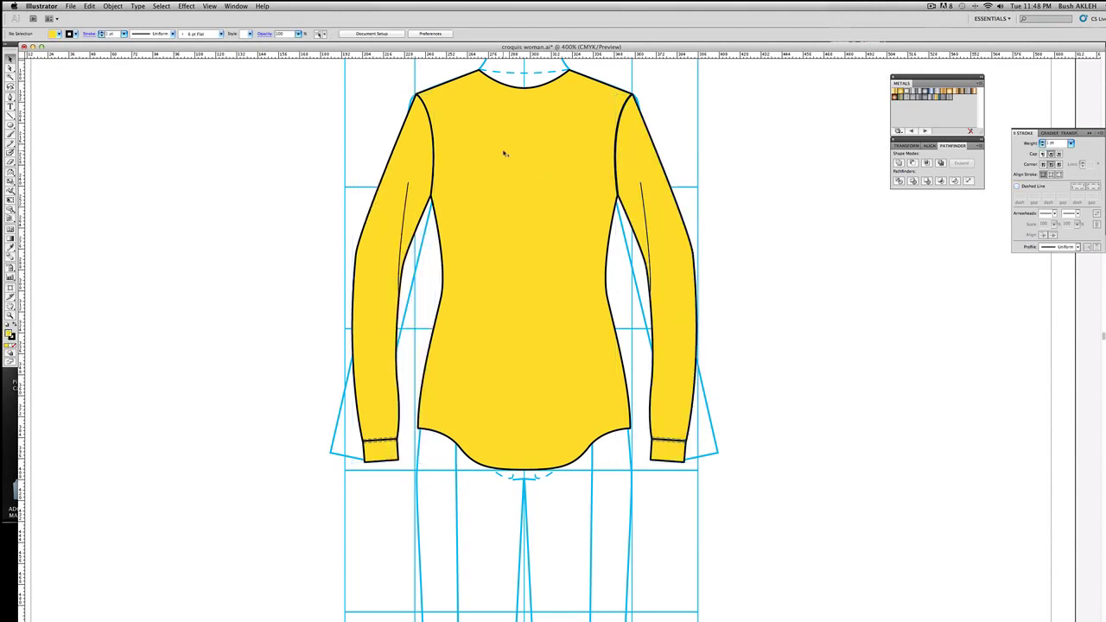
Nudge the mirrored sleeve slightly toward the body to align its top with the bodice's shoulder tip
{"action": "key", "text": "z"}
{"action": "left_click_drag", "start_coordinate": [595, 95], "coordinate": [665, 141]}
{"action": "scroll", "coordinate": [655, 145], "scroll_direction": "up", "scroll_amount": 3}
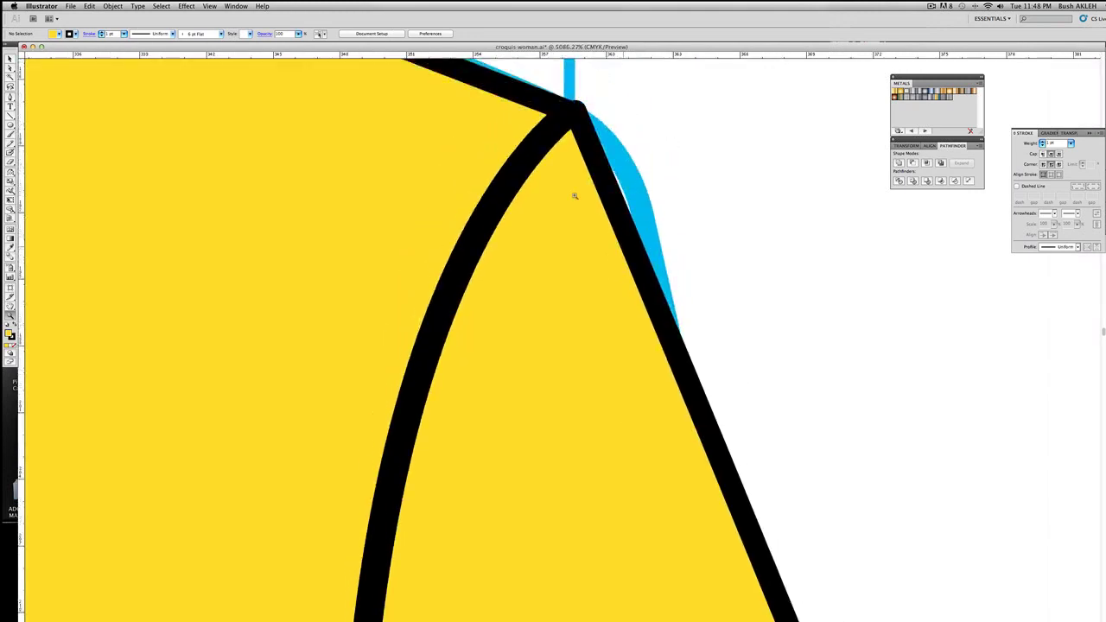
{"action": "key", "text": "v"}
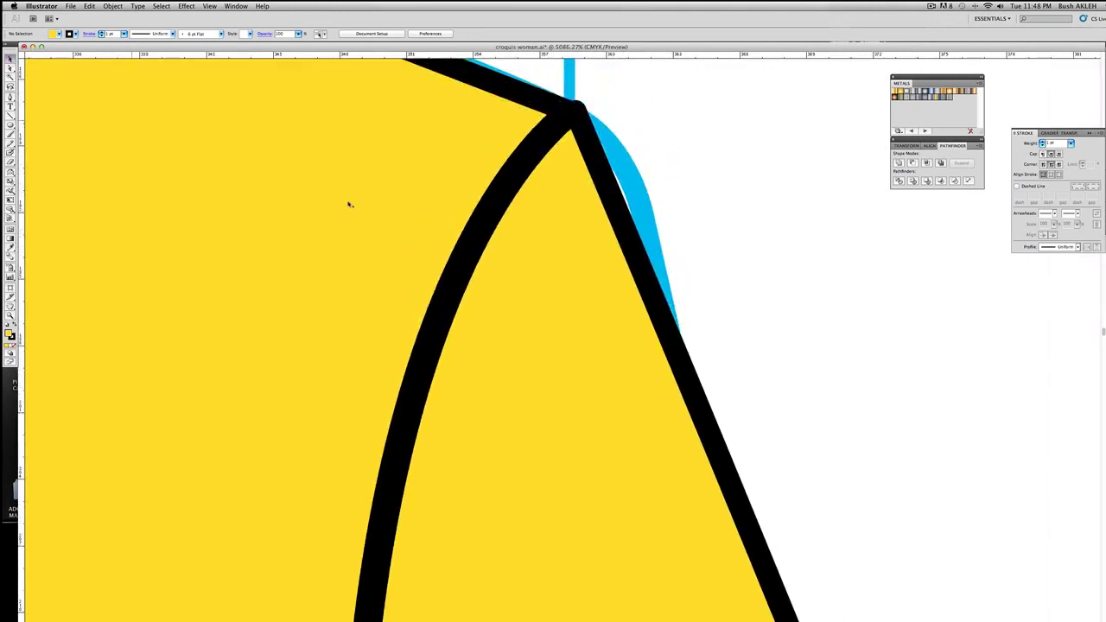
{"action": "left_click", "coordinate": [570, 233]}
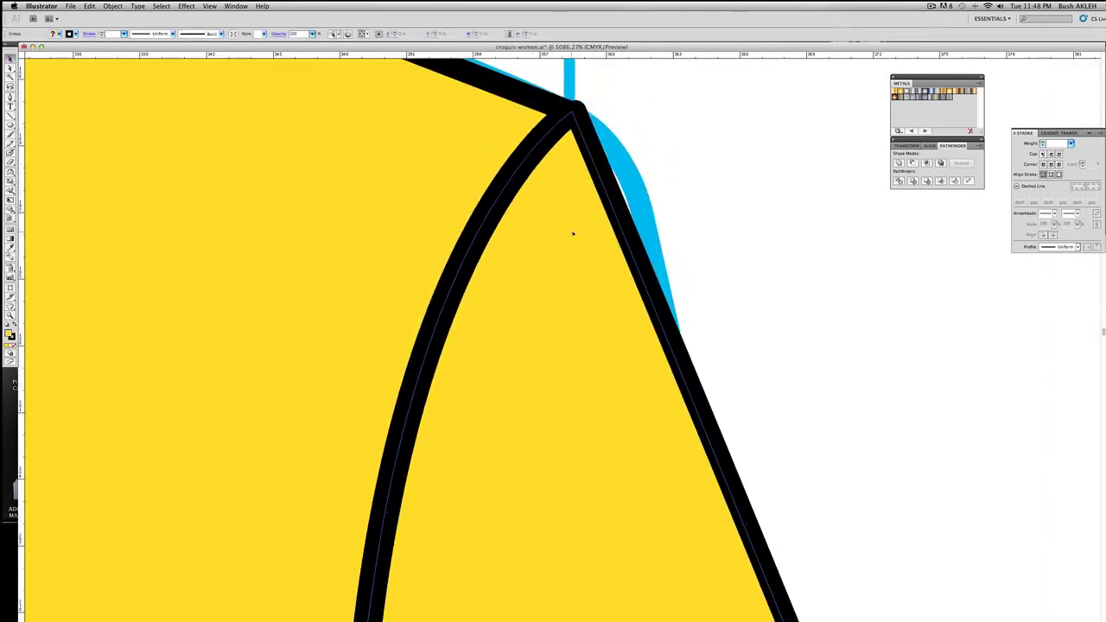
Examine the whole top on the croquis with both sleeves in place
{"action": "left_click", "coordinate": [673, 207]}
{"action": "left_click", "coordinate": [11, 316]}
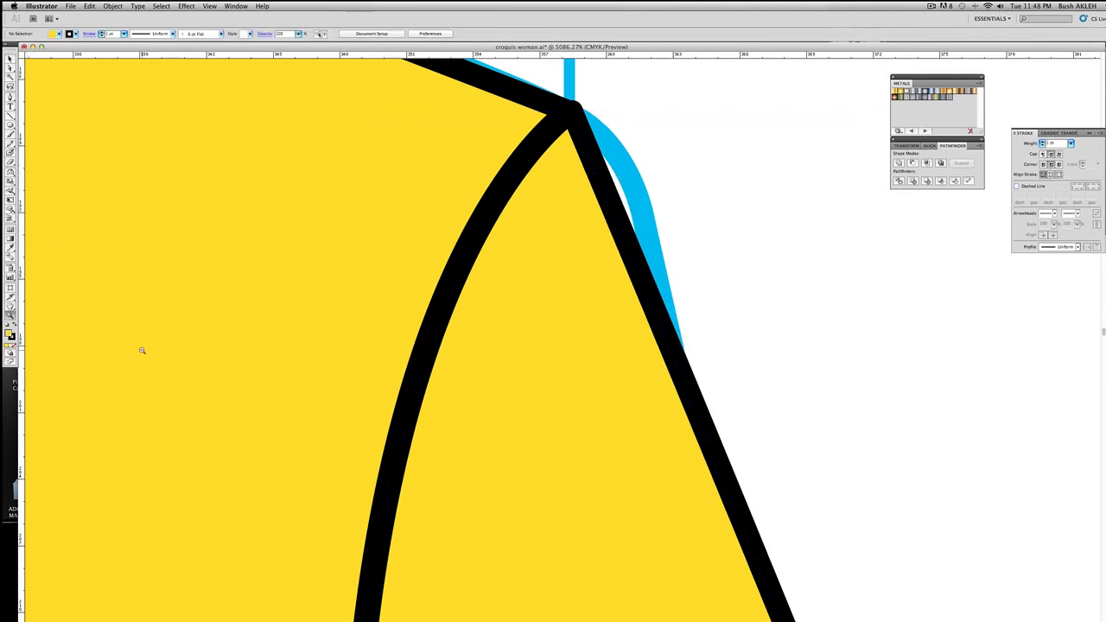
{"action": "left_click", "coordinate": [142, 350], "text": "alt"}
{"action": "left_click", "coordinate": [301, 395], "text": "alt"}
{"action": "left_click", "coordinate": [306, 388], "text": "alt"}
{"action": "left_click", "coordinate": [363, 398], "text": "alt"}
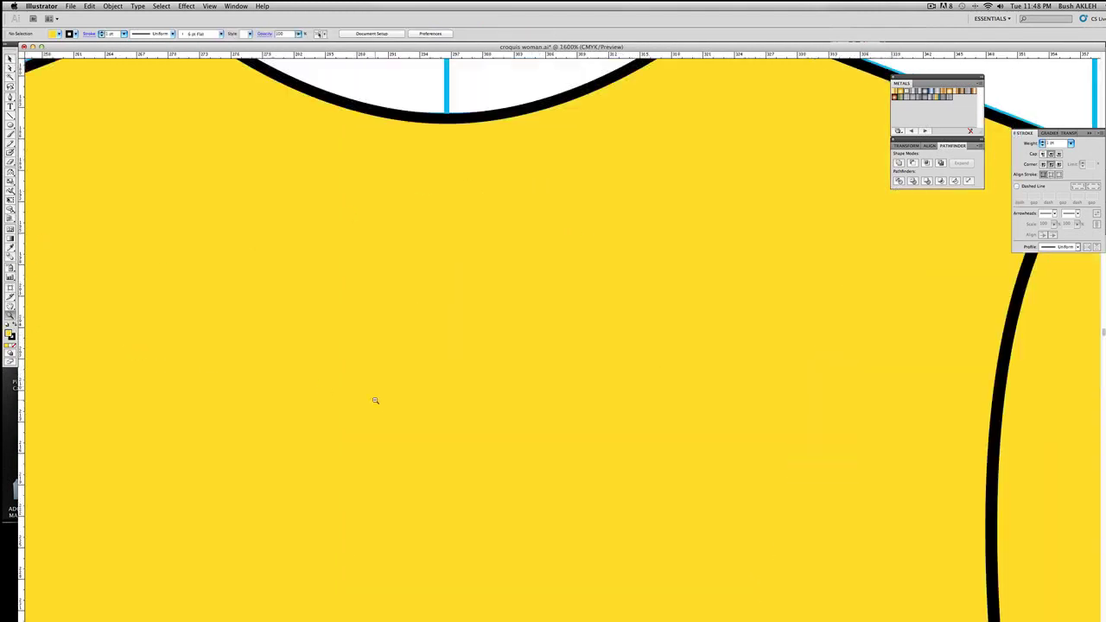
{"action": "left_click", "coordinate": [489, 435], "text": "alt"}
{"action": "left_click", "coordinate": [643, 499], "text": "alt"}
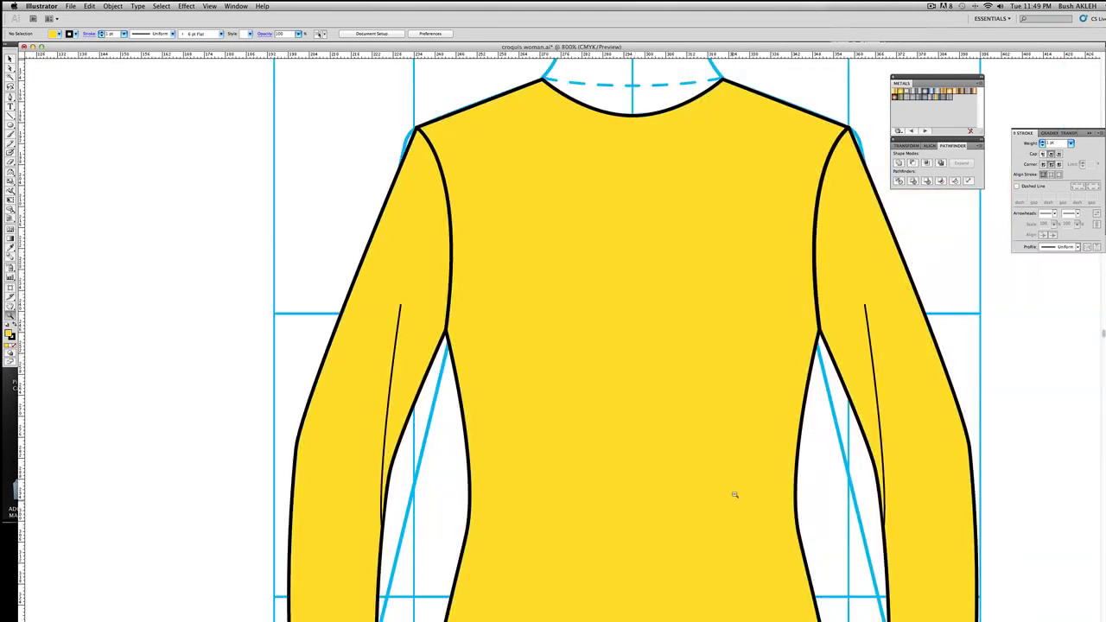
{"action": "left_click", "coordinate": [709, 477], "text": "alt"}
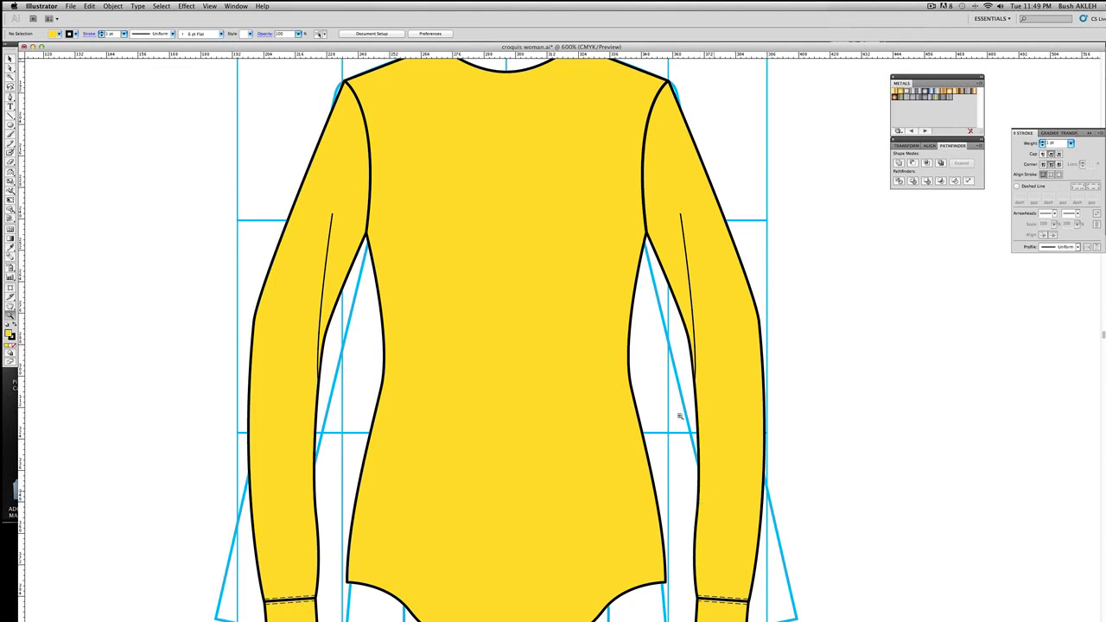
{"action": "left_click", "coordinate": [520, 383], "text": "alt"}
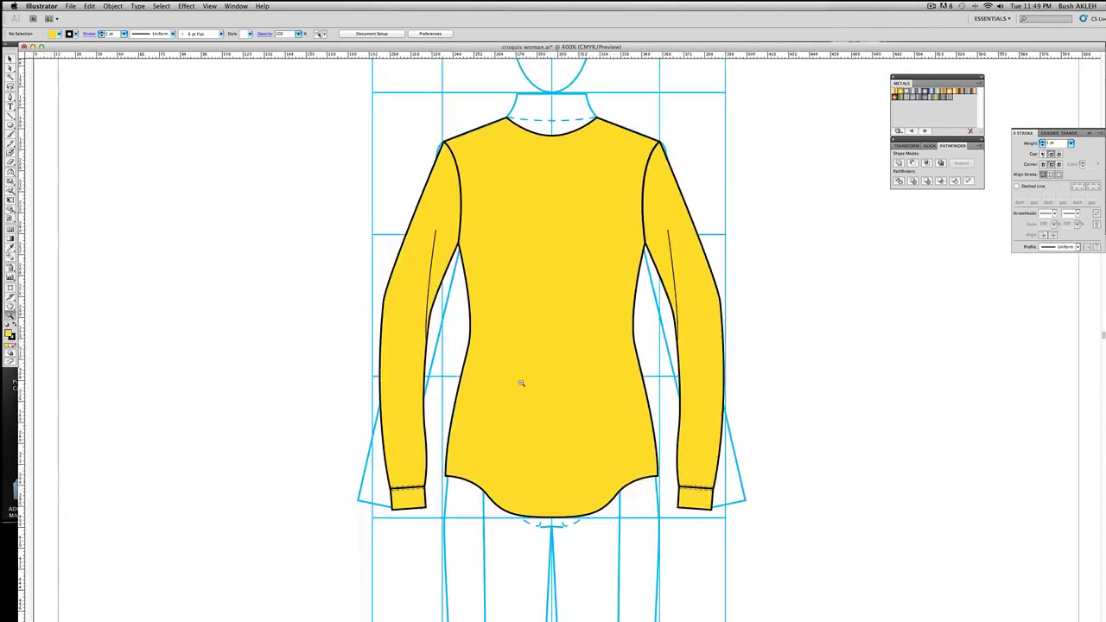
{"action": "left_click_drag", "start_coordinate": [520, 359], "coordinate": [495, 359]}
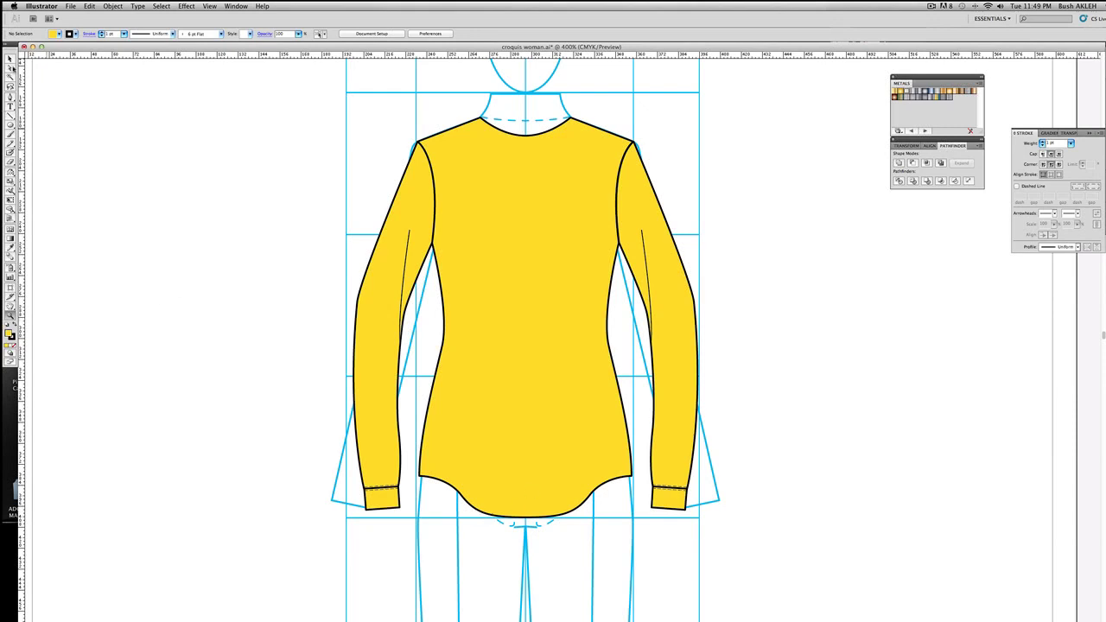
Copy the curved hem segment of the bodice outline and paste it as a separate path
{"action": "left_click", "coordinate": [11, 59]}
{"action": "left_click_drag", "start_coordinate": [430, 549], "coordinate": [619, 470]}
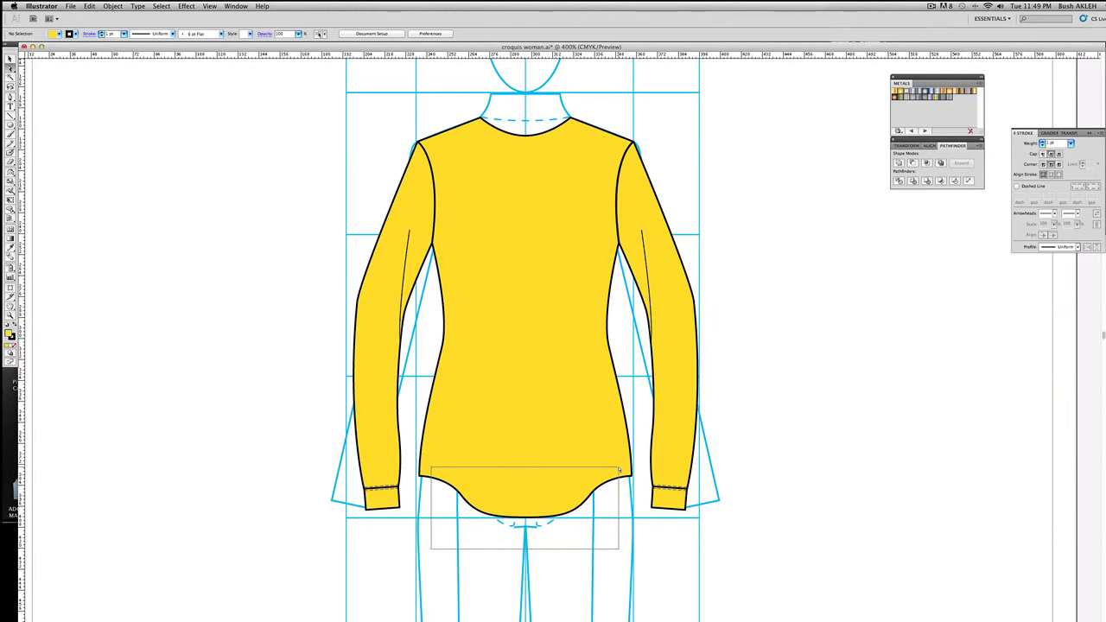
{"action": "left_click_drag", "start_coordinate": [618, 471], "coordinate": [619, 471]}
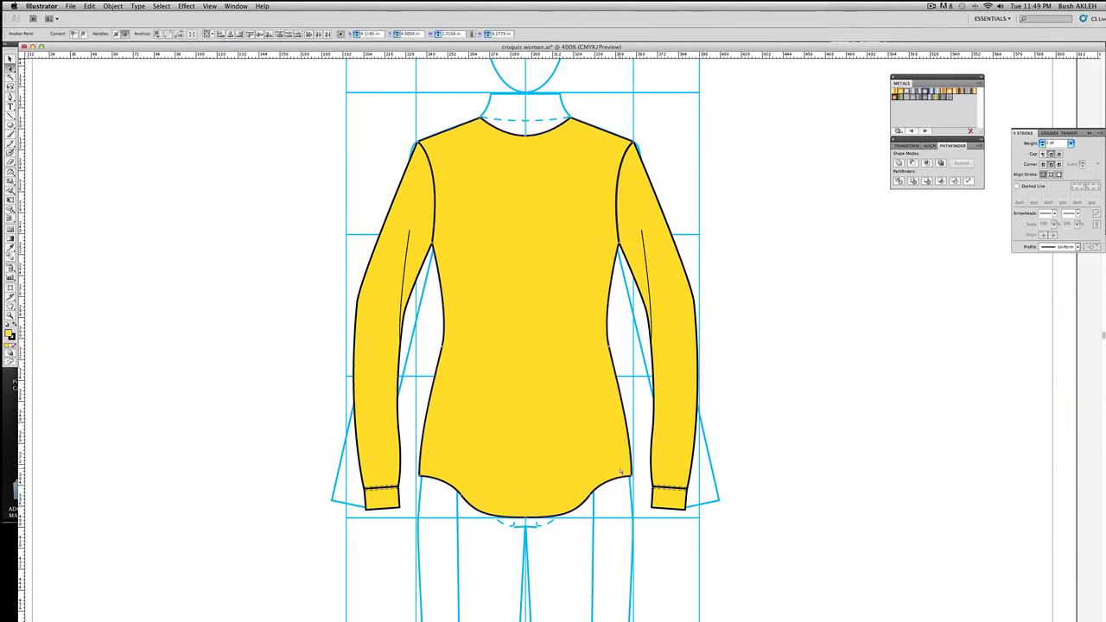
{"action": "key", "text": "super+v"}
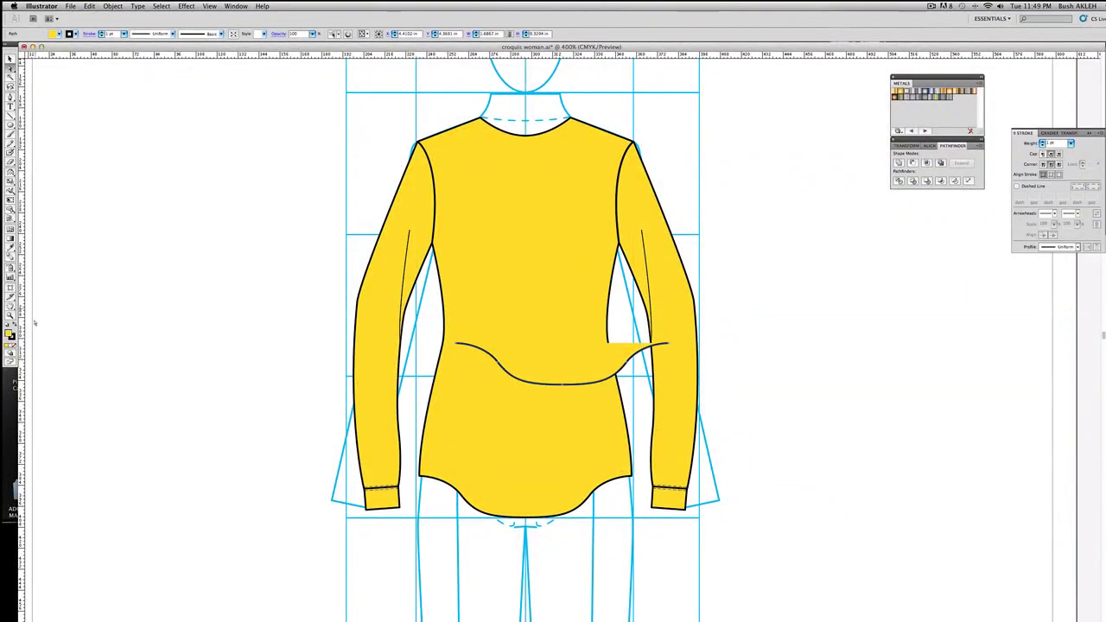
Give the pasted hem curve no fill and a 0.25 pt dashed stroke, and place it just above the bodice hem
{"action": "left_click", "coordinate": [14, 346]}
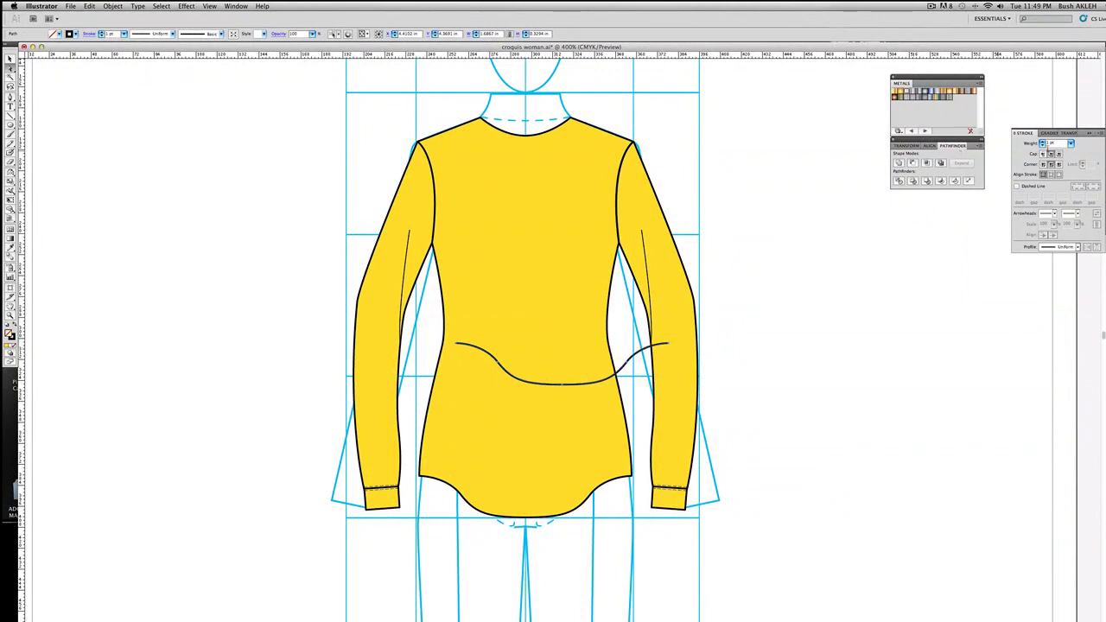
{"action": "left_click", "coordinate": [1015, 186]}
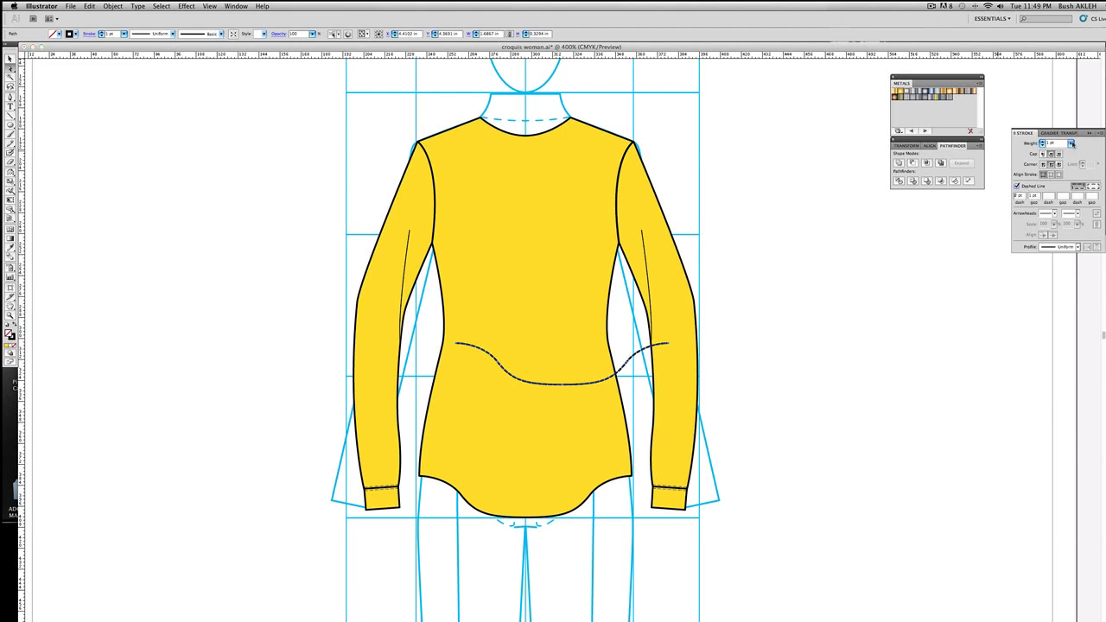
{"action": "left_click", "coordinate": [1071, 143]}
{"action": "left_click", "coordinate": [1063, 113]}
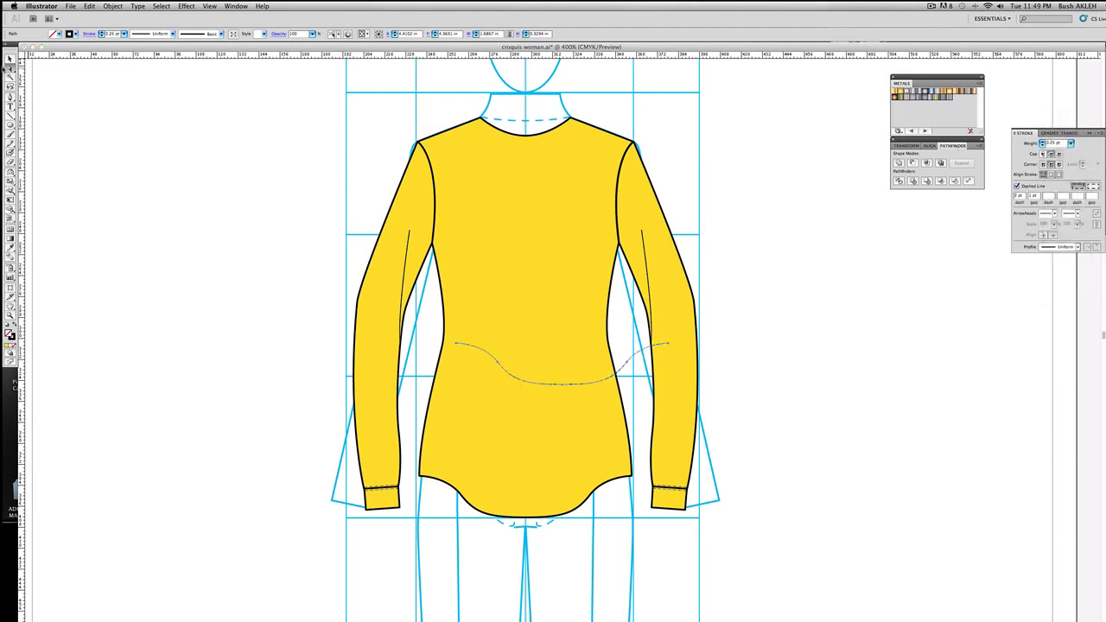
{"action": "left_click", "coordinate": [607, 404]}
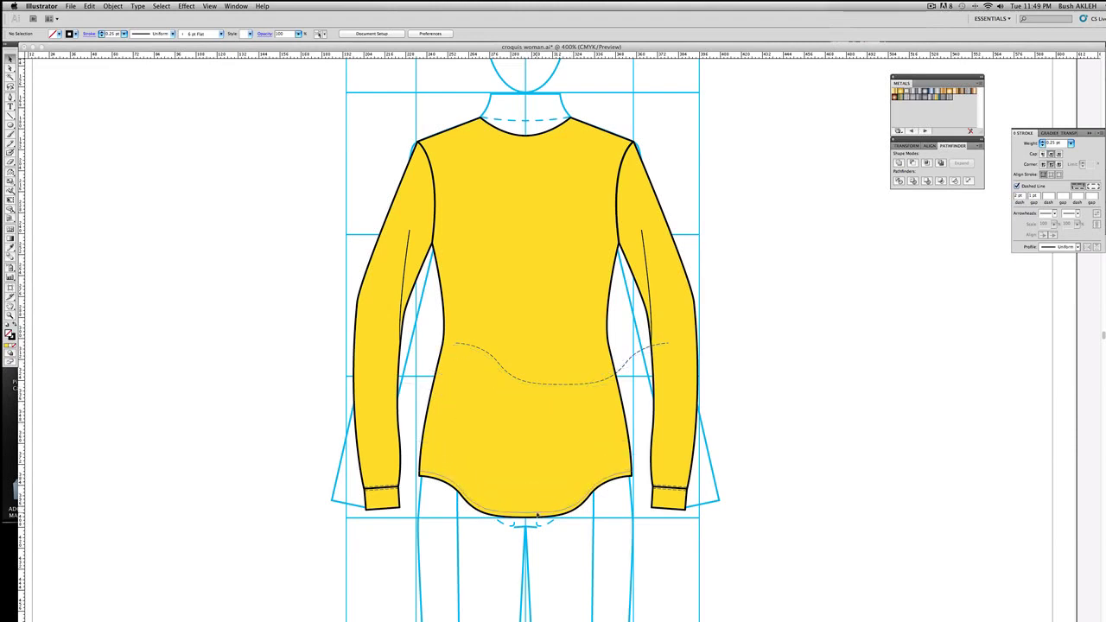
{"action": "left_click", "coordinate": [538, 513]}
Adjust the hem stitch line's anchor points at its right-hand curve and right end to follow the bodice edge evenly
{"action": "key", "text": "z"}
{"action": "left_click_drag", "start_coordinate": [368, 435], "coordinate": [713, 567]}
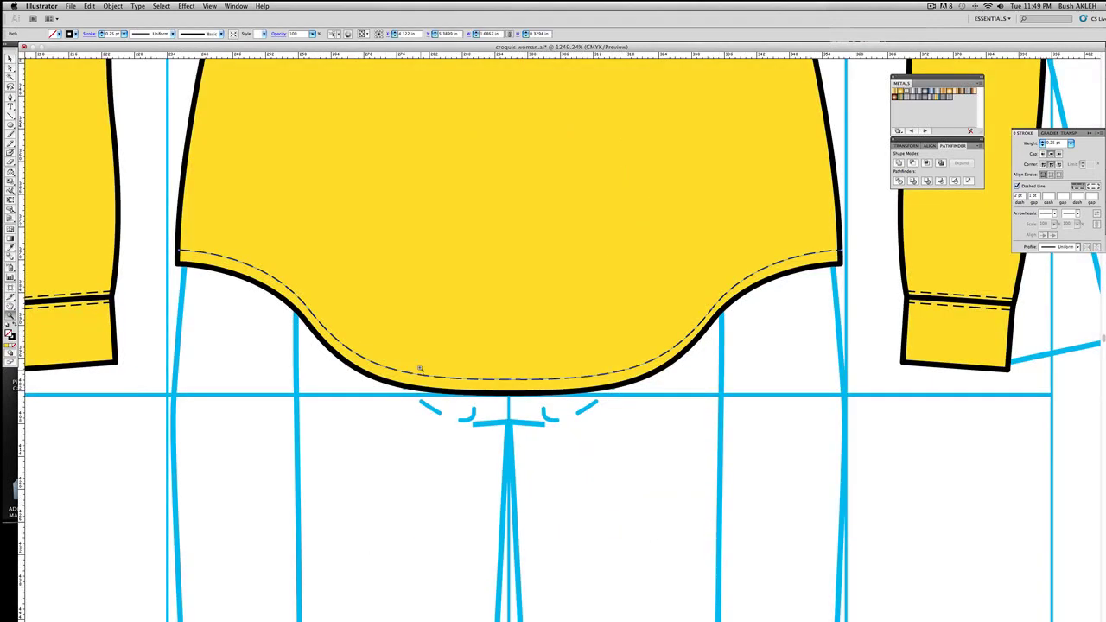
{"action": "left_click", "coordinate": [10, 69]}
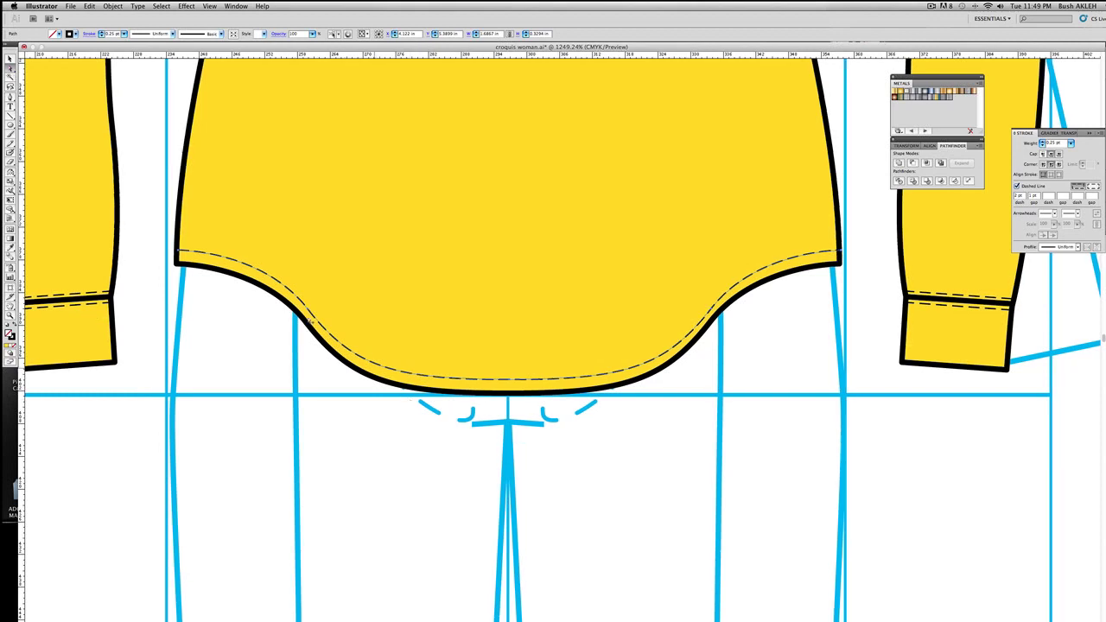
{"action": "left_click", "coordinate": [714, 309]}
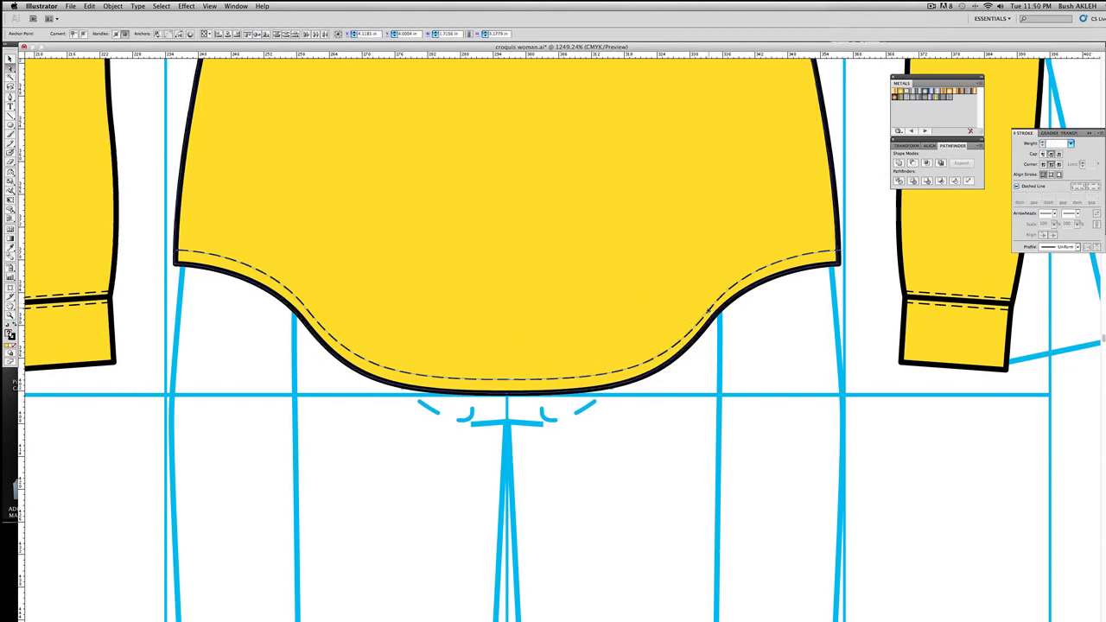
{"action": "key", "text": "Left"}
{"action": "left_click", "coordinate": [724, 316]}
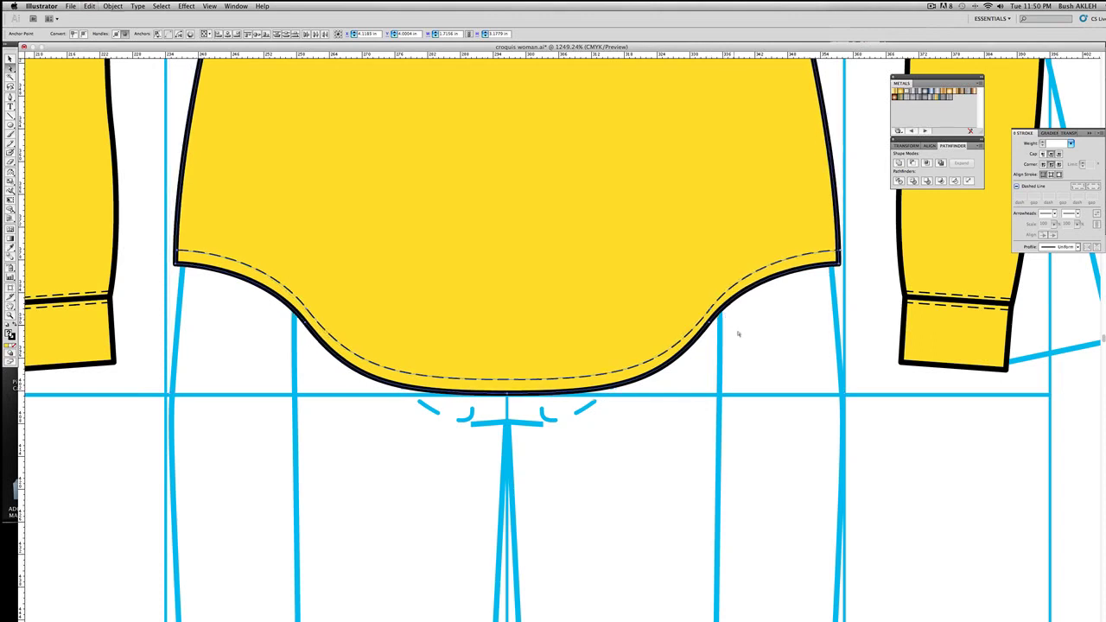
{"action": "left_click", "coordinate": [710, 310]}
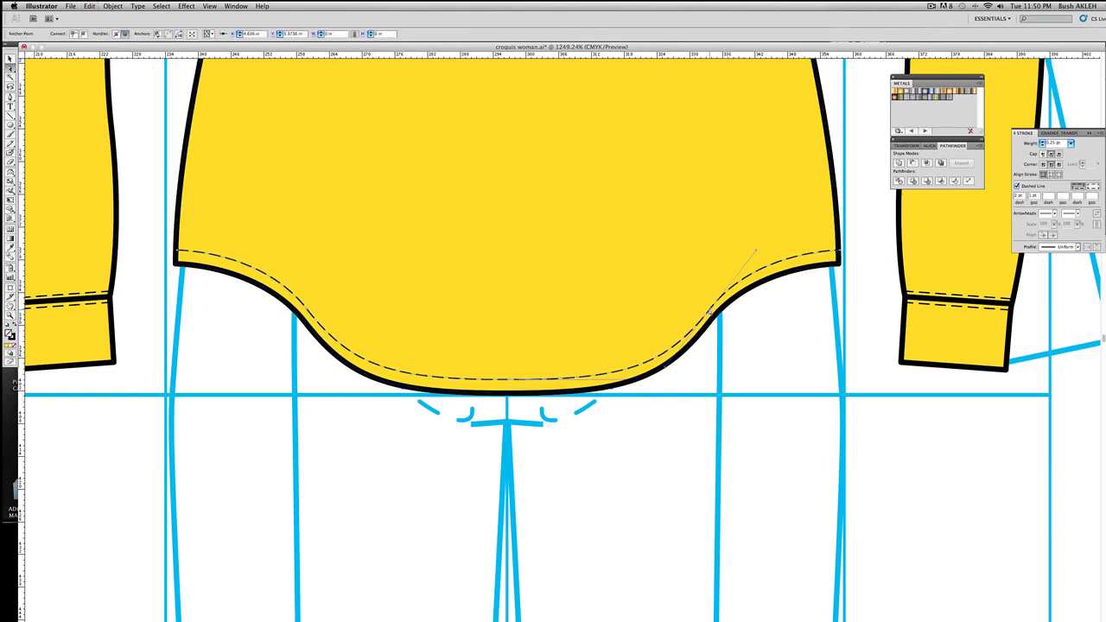
{"action": "left_click_drag", "start_coordinate": [711, 310], "coordinate": [709, 310]}
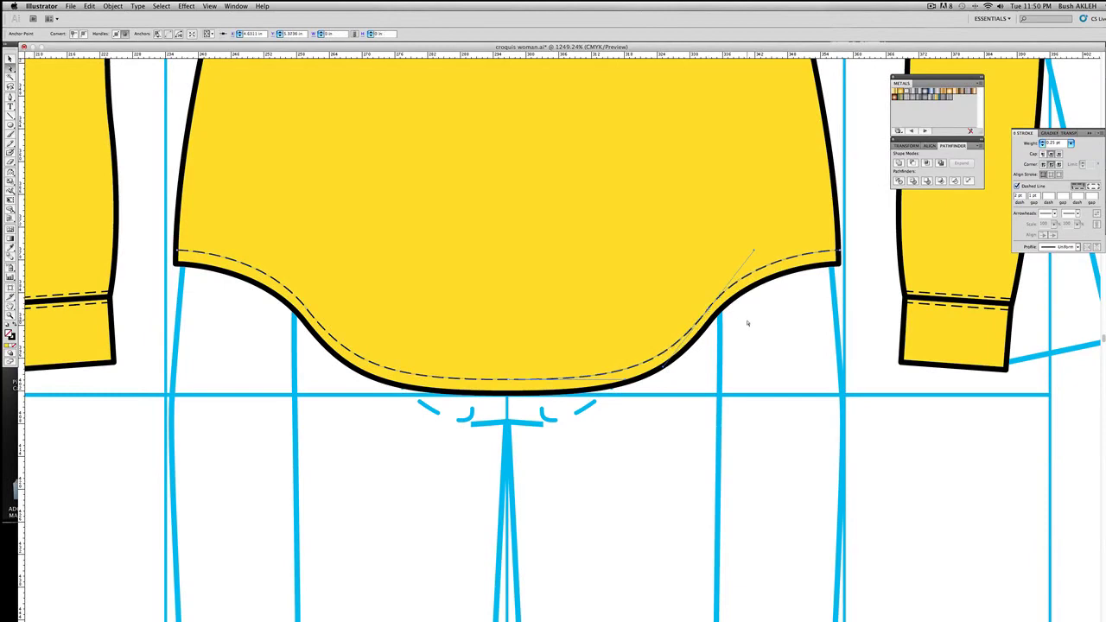
{"action": "left_click", "coordinate": [840, 254]}
{"action": "left_click", "coordinate": [707, 312]}
Adjust the stitch line's centre, left-hand curve and left end anchors to keep an even distance from the hem
{"action": "left_click", "coordinate": [509, 381]}
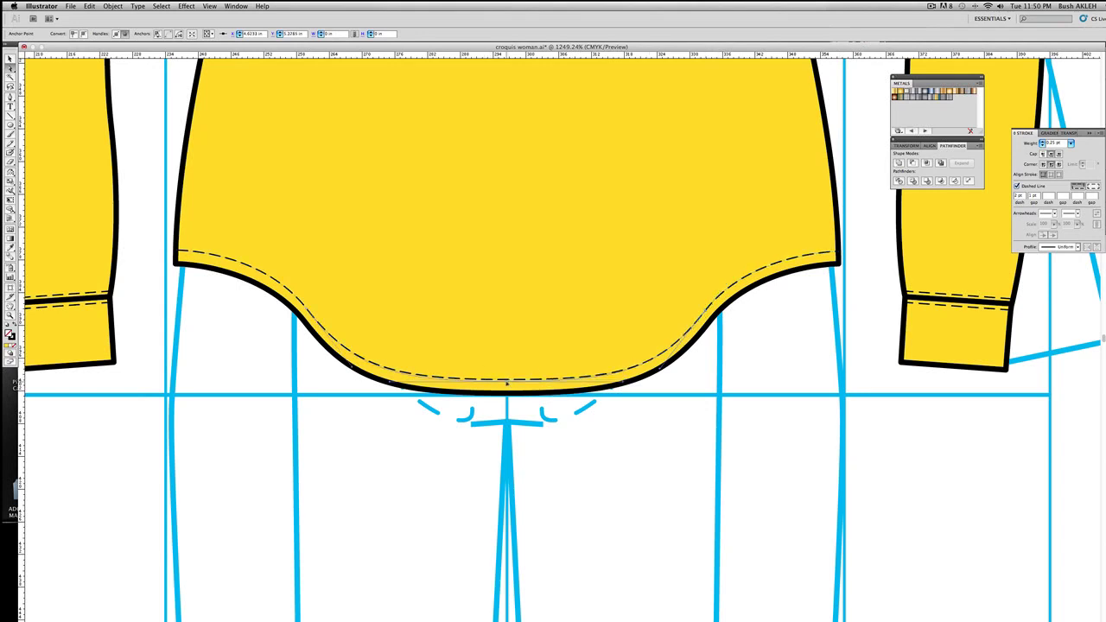
{"action": "left_click", "coordinate": [306, 311]}
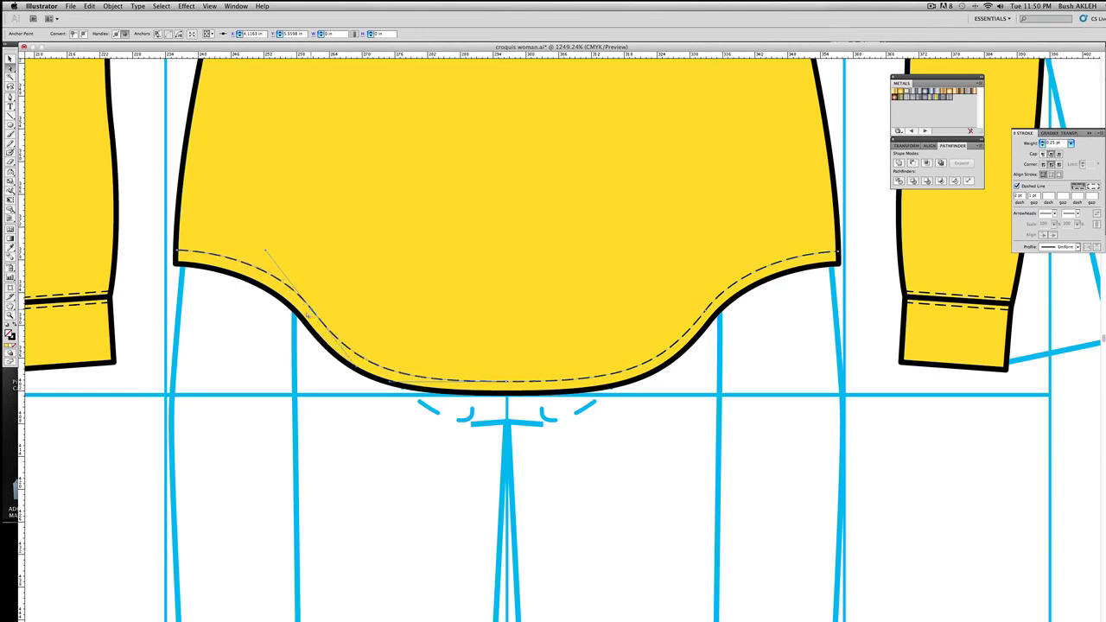
{"action": "left_click_drag", "start_coordinate": [177, 251], "coordinate": [177, 254]}
{"action": "key", "text": "super+shift+a"}
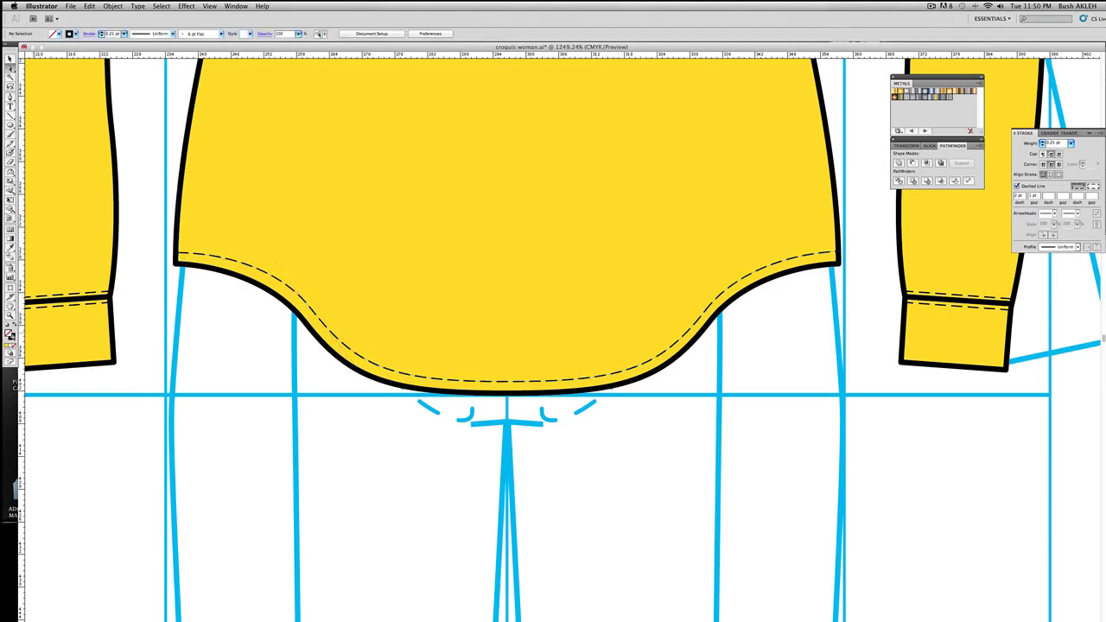
Draw a narrow placket rectangle about 0.11 in wide and 3 in high down the centre front from neckline to hem
{"action": "left_click", "coordinate": [11, 316]}
{"action": "left_click", "coordinate": [437, 211], "text": "alt"}
{"action": "left_click", "coordinate": [437, 211], "text": "alt"}
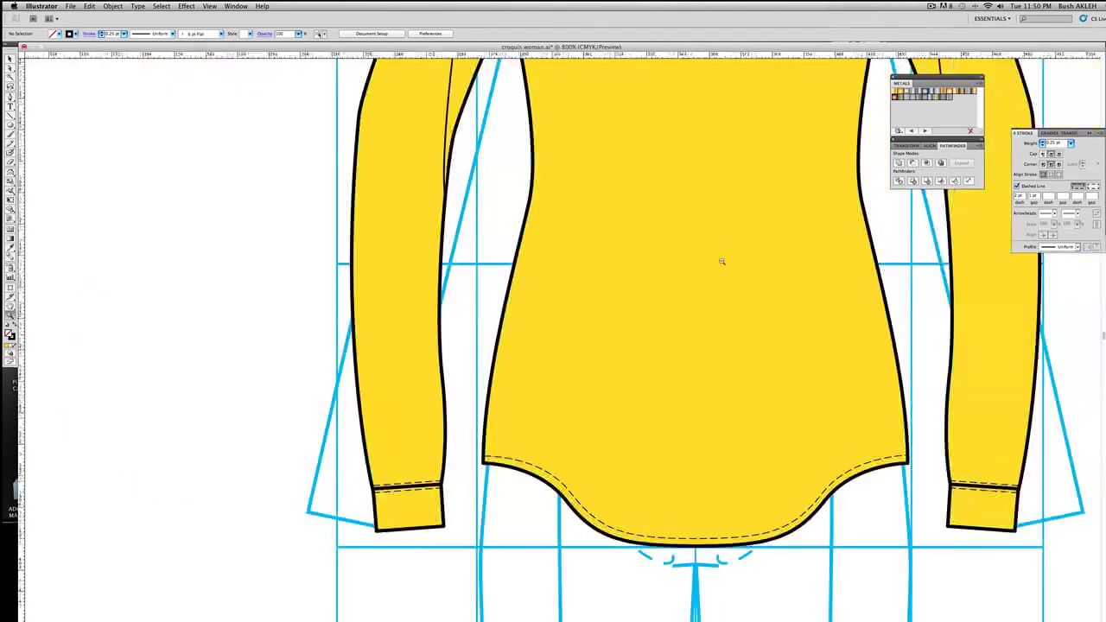
{"action": "left_click", "coordinate": [721, 261], "text": "alt"}
{"action": "left_click", "coordinate": [520, 311], "text": "alt"}
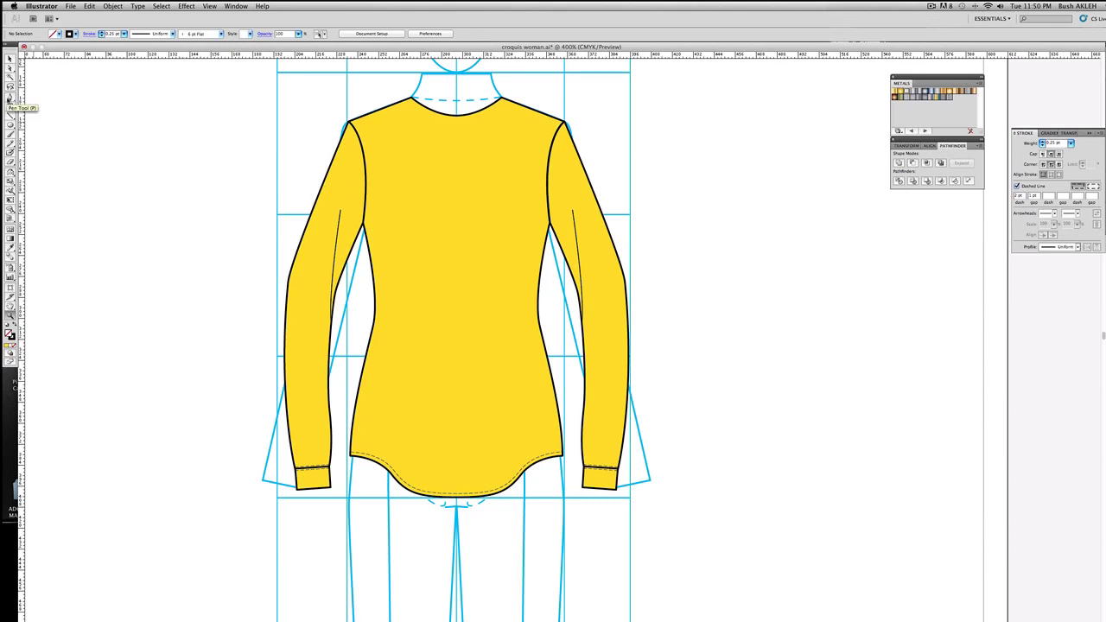
{"action": "left_click", "coordinate": [17, 101]}
{"action": "left_click_drag", "start_coordinate": [10, 123], "coordinate": [43, 128]}
{"action": "left_click_drag", "start_coordinate": [449, 114], "coordinate": [463, 496]}
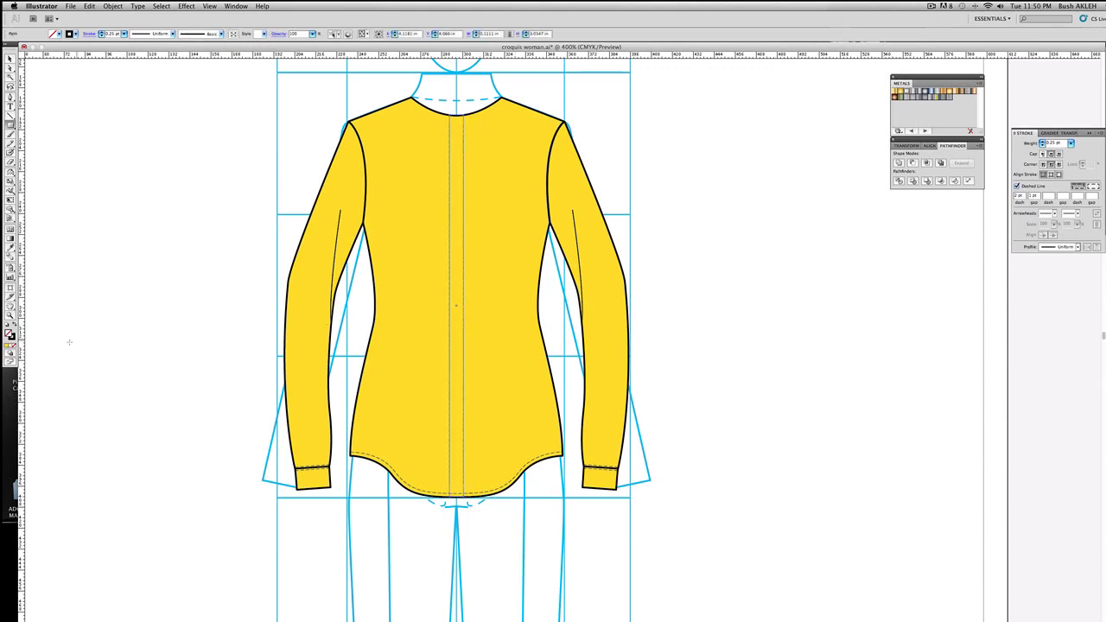
Change the placket rectangle's dashed outline to a solid 1 pt stroke
{"action": "key", "text": "z"}
{"action": "left_click_drag", "start_coordinate": [435, 92], "coordinate": [492, 135]}
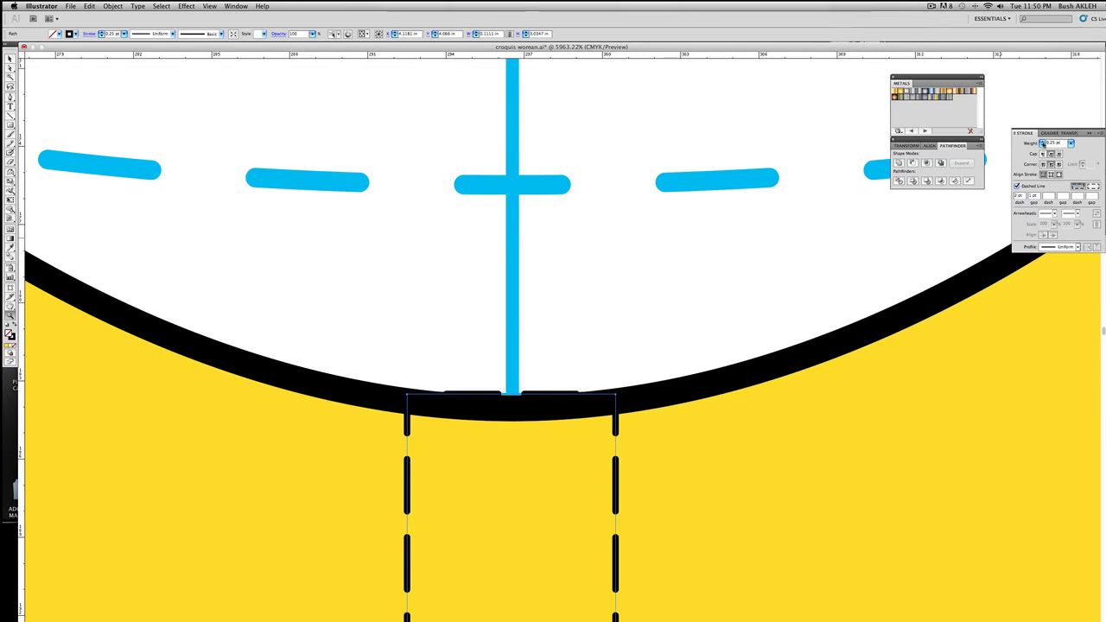
{"action": "left_click", "coordinate": [1016, 186]}
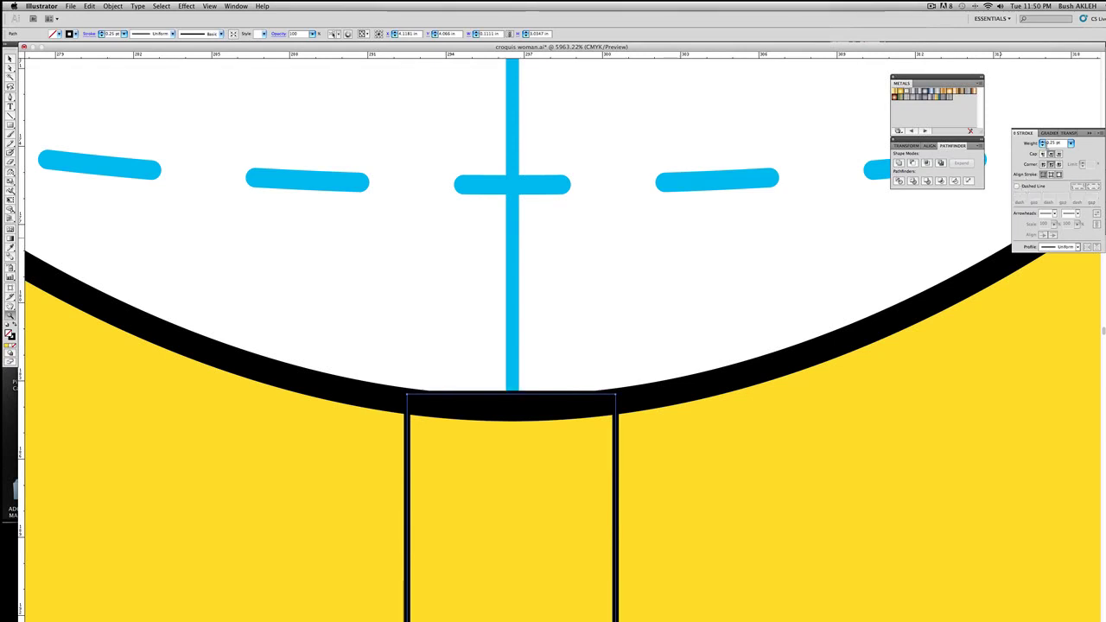
{"action": "left_click", "coordinate": [1070, 143]}
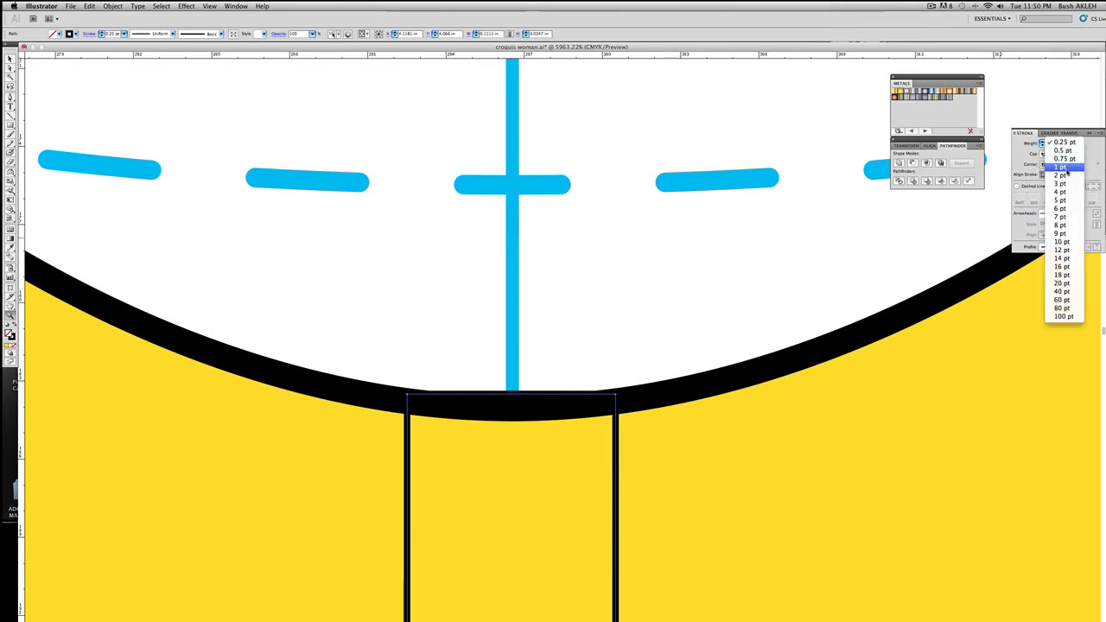
{"action": "left_click", "coordinate": [1059, 172]}
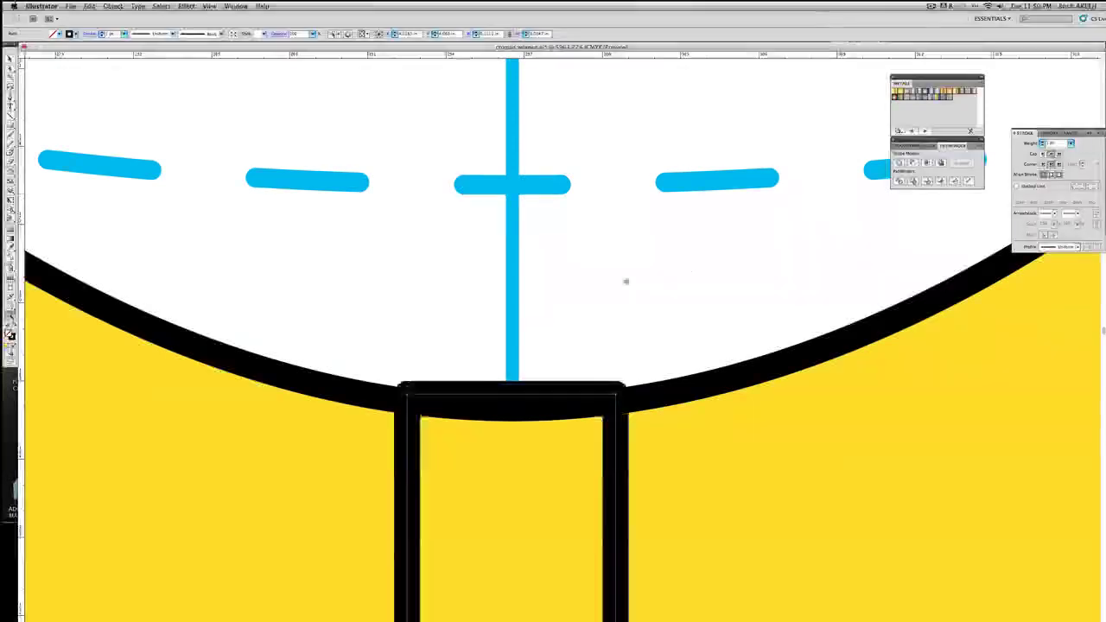
Lower the placket rectangle's top edge to sit within the neckline outline
{"action": "left_click", "coordinate": [11, 60]}
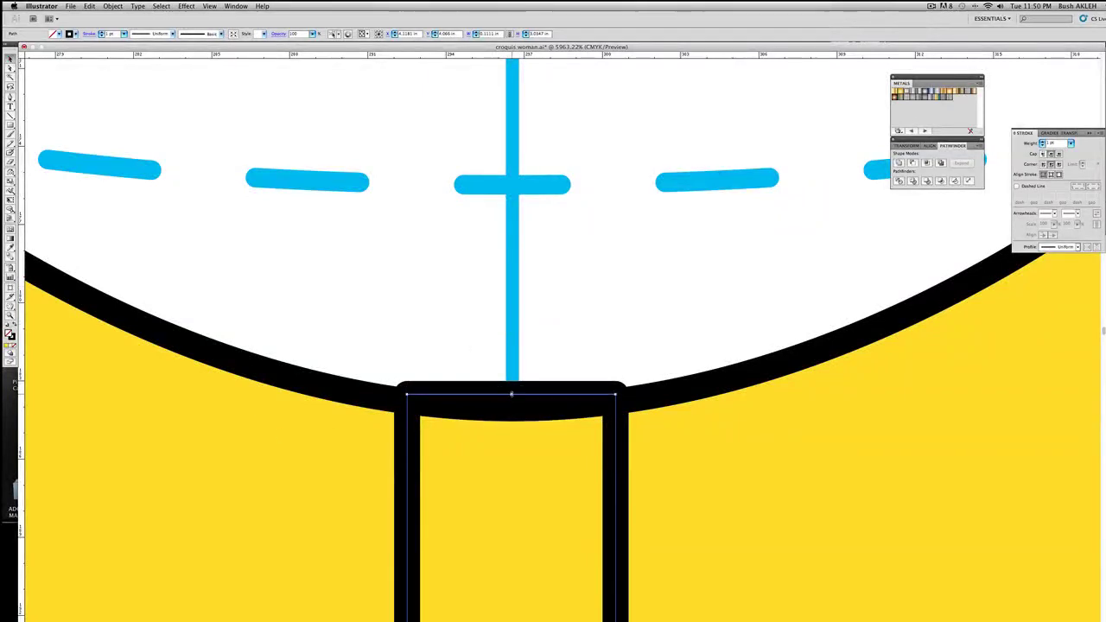
{"action": "left_click_drag", "start_coordinate": [510, 394], "coordinate": [510, 404]}
{"action": "left_click", "coordinate": [474, 438]}
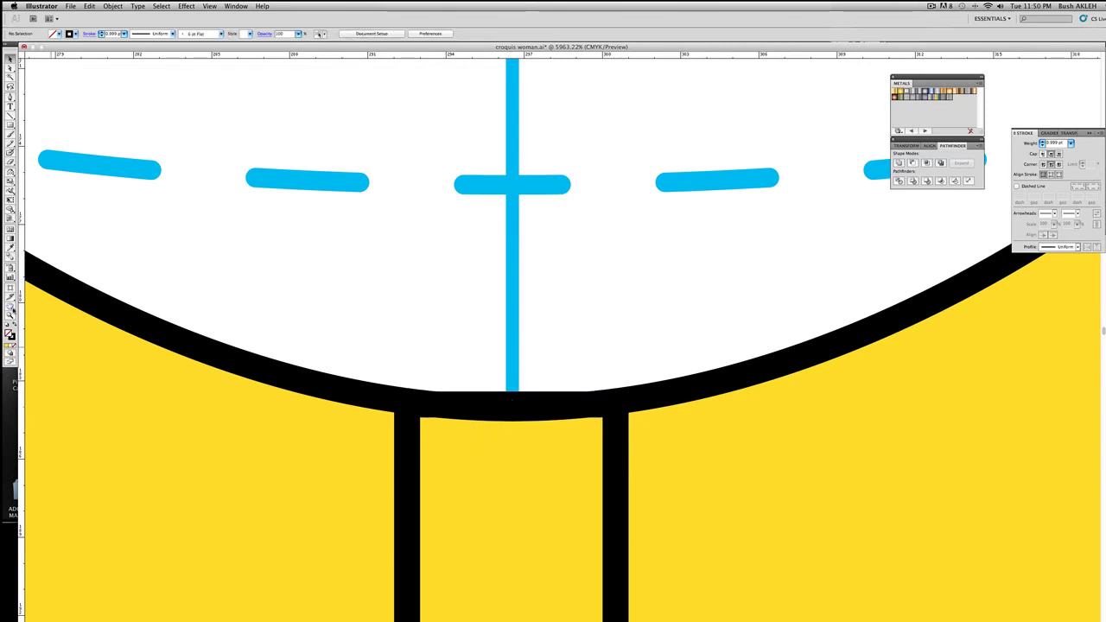
Extend the placket rectangle's bottom edge down to line up with the bodice hem outline
{"action": "left_click", "coordinate": [11, 315]}
{"action": "left_click", "coordinate": [441, 429], "text": "alt"}
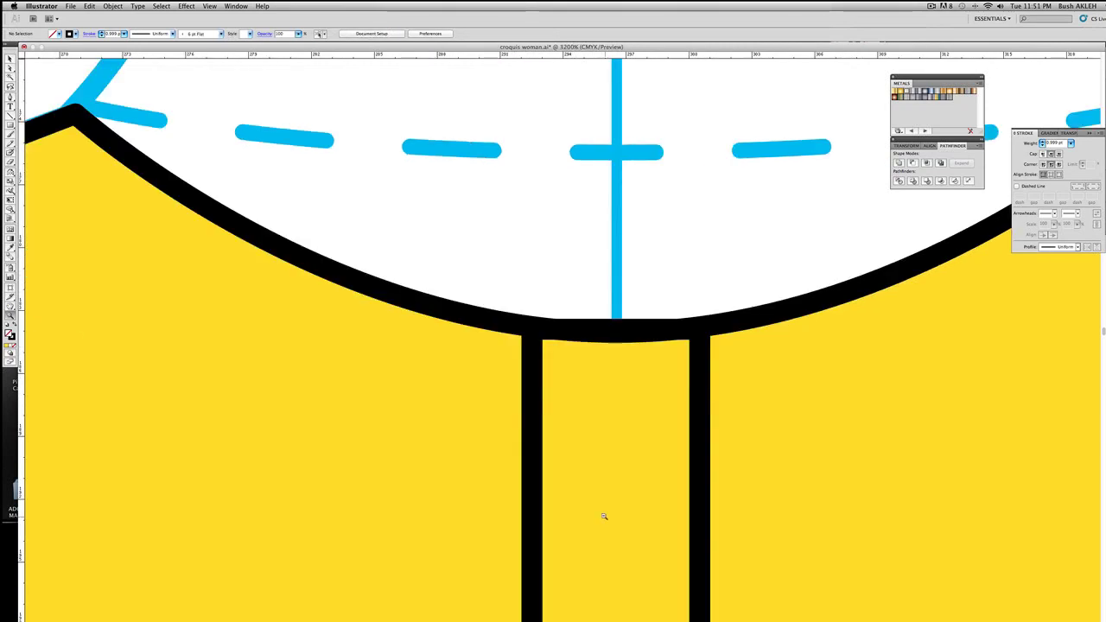
{"action": "left_click", "coordinate": [604, 516], "text": "alt"}
{"action": "left_click", "coordinate": [572, 499], "text": "alt"}
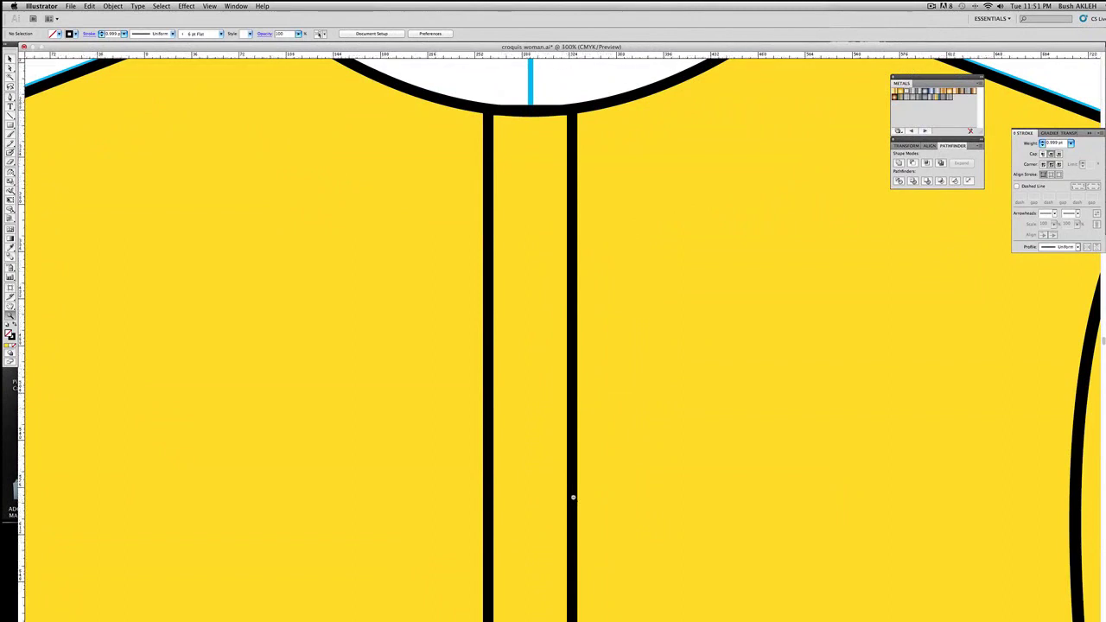
{"action": "key", "text": "super+0"}
{"action": "left_click_drag", "start_coordinate": [520, 238], "coordinate": [560, 278]}
{"action": "left_click", "coordinate": [10, 59]}
{"action": "left_click", "coordinate": [432, 321]}
{"action": "scroll", "coordinate": [510, 423], "scroll_direction": "up", "scroll_amount": 1}
{"action": "scroll", "coordinate": [509, 423], "scroll_direction": "up", "scroll_amount": 2}
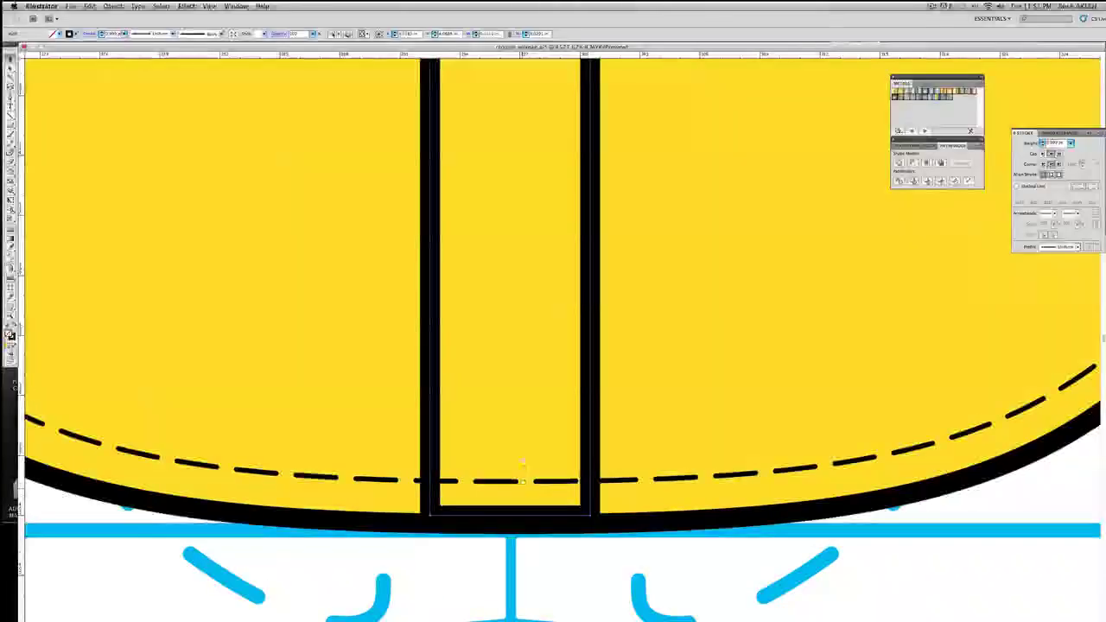
{"action": "scroll", "coordinate": [522, 468], "scroll_direction": "down", "scroll_amount": 2}
{"action": "left_click_drag", "start_coordinate": [510, 463], "coordinate": [509, 468]}
{"action": "left_click", "coordinate": [508, 470]}
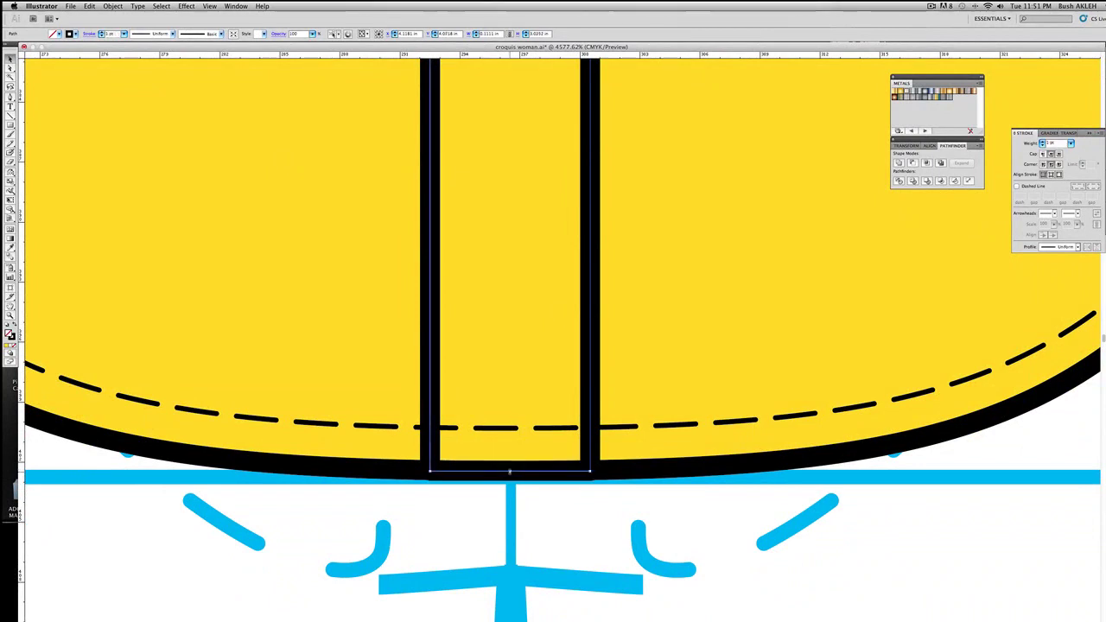
Draw a straight vertical line just inside the placket's left edge, running from the hem up to the neckline
{"action": "left_click", "coordinate": [488, 501]}
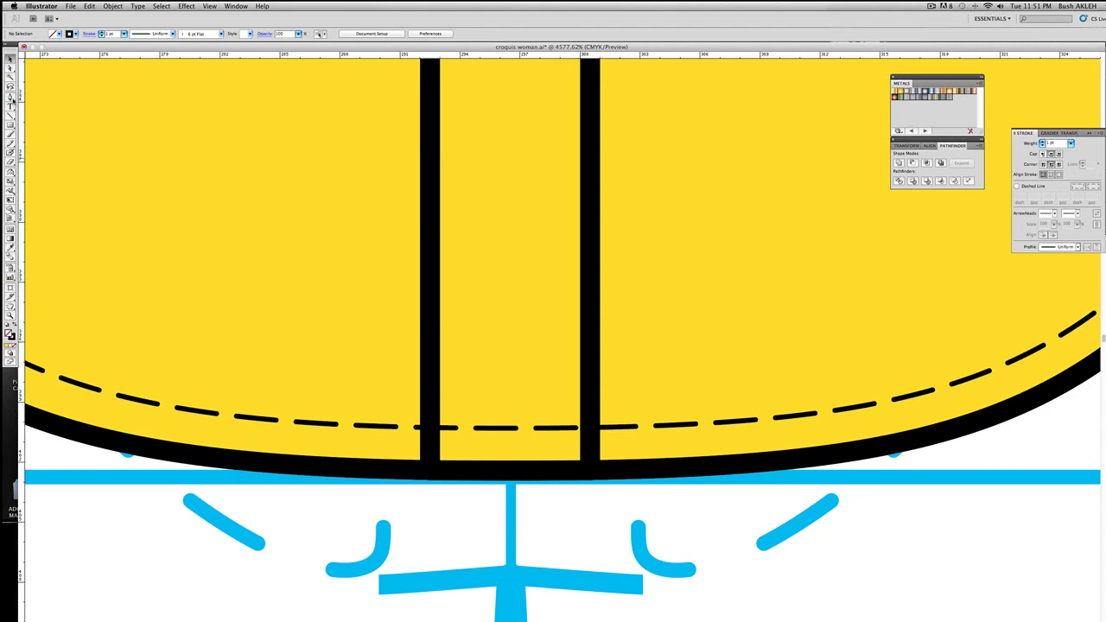
{"action": "left_click", "coordinate": [445, 469]}
{"action": "scroll", "coordinate": [465, 449], "scroll_direction": "down", "scroll_amount": 1}
{"action": "scroll", "coordinate": [465, 449], "scroll_direction": "up", "scroll_amount": 10}
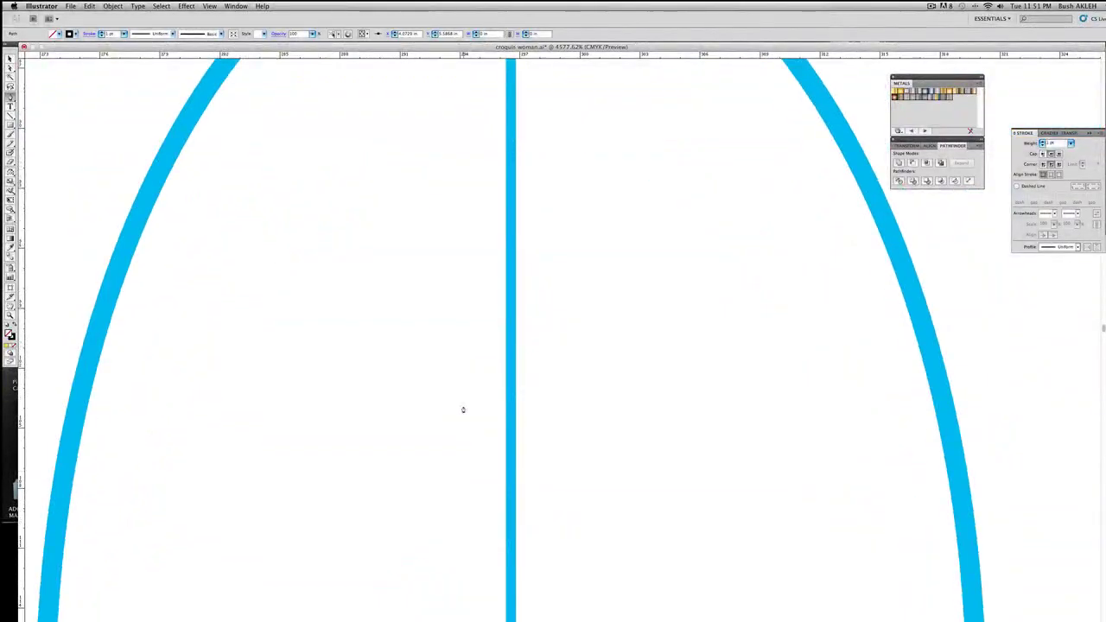
{"action": "scroll", "coordinate": [463, 410], "scroll_direction": "down", "scroll_amount": 10}
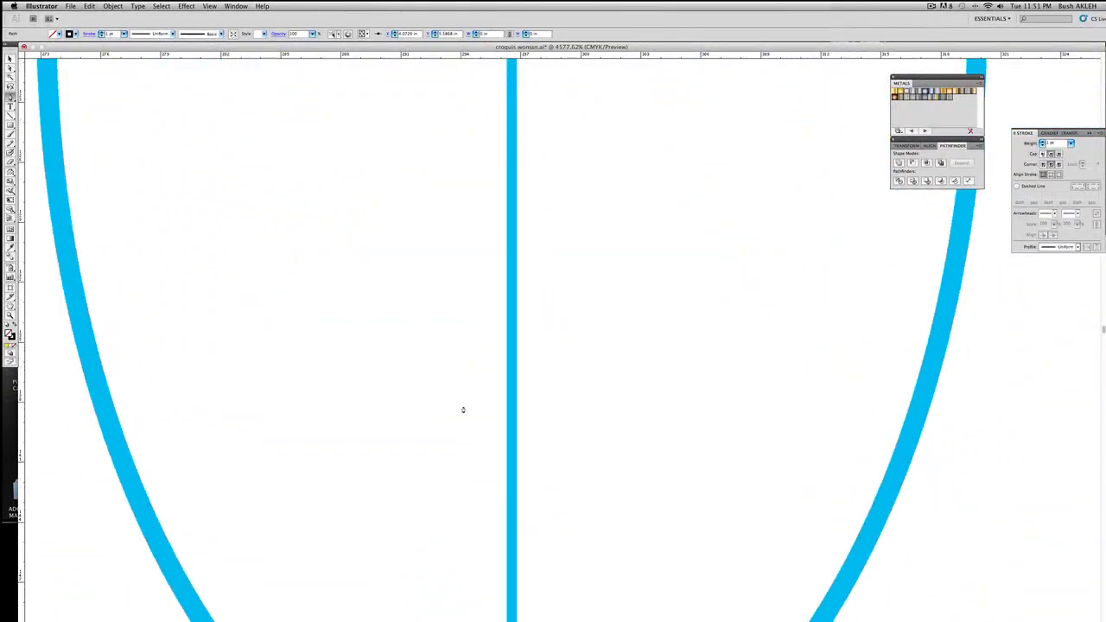
{"action": "scroll", "coordinate": [462, 410], "scroll_direction": "down", "scroll_amount": 15}
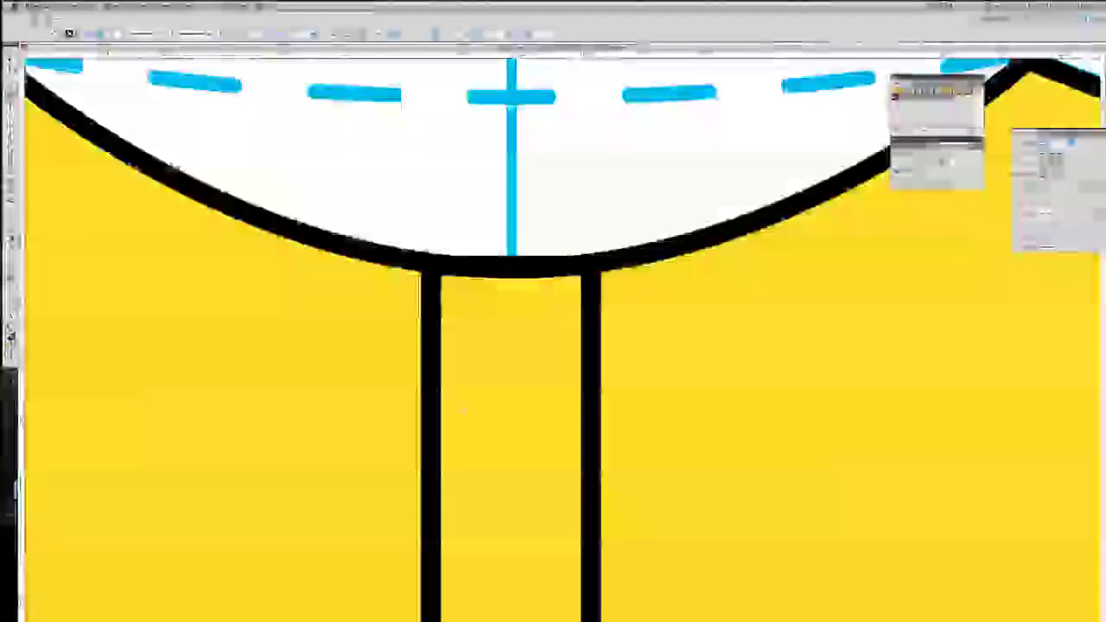
{"action": "scroll", "coordinate": [463, 409], "scroll_direction": "down", "scroll_amount": 3}
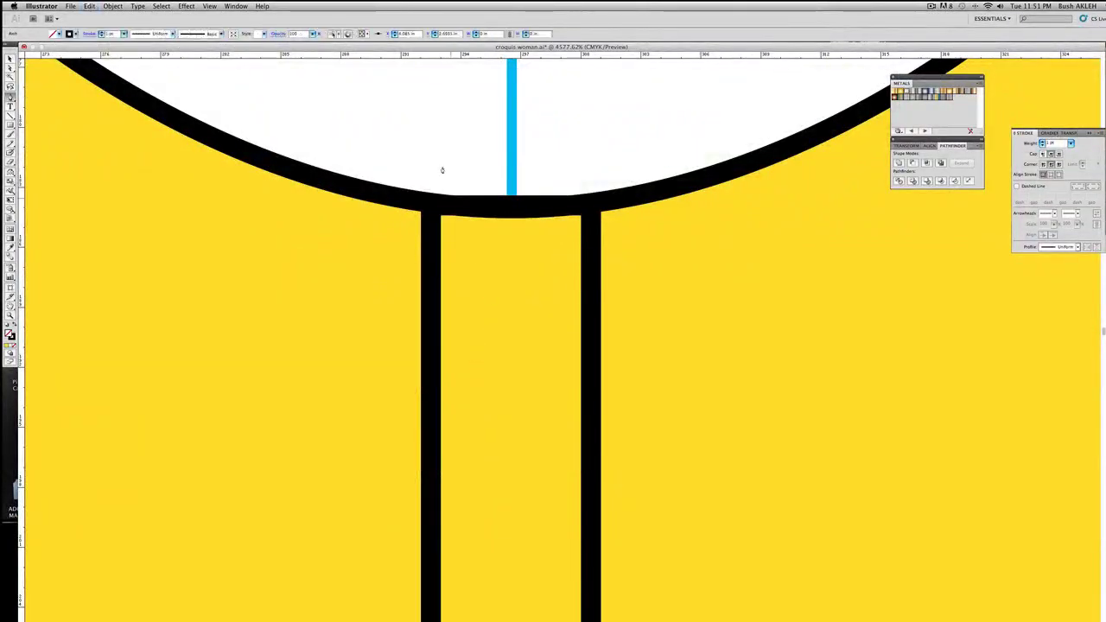
{"action": "left_click", "coordinate": [446, 212]}
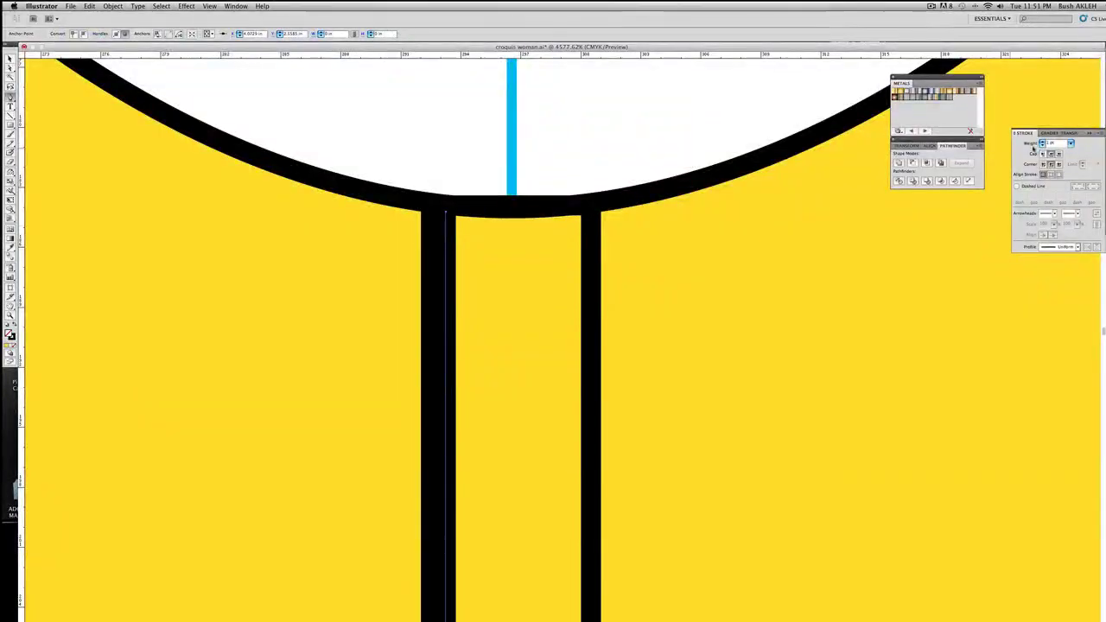
Turn the new placket line into stitching with a 0.25 pt dashed stroke
{"action": "left_click", "coordinate": [1071, 144]}
{"action": "left_click", "coordinate": [1062, 113]}
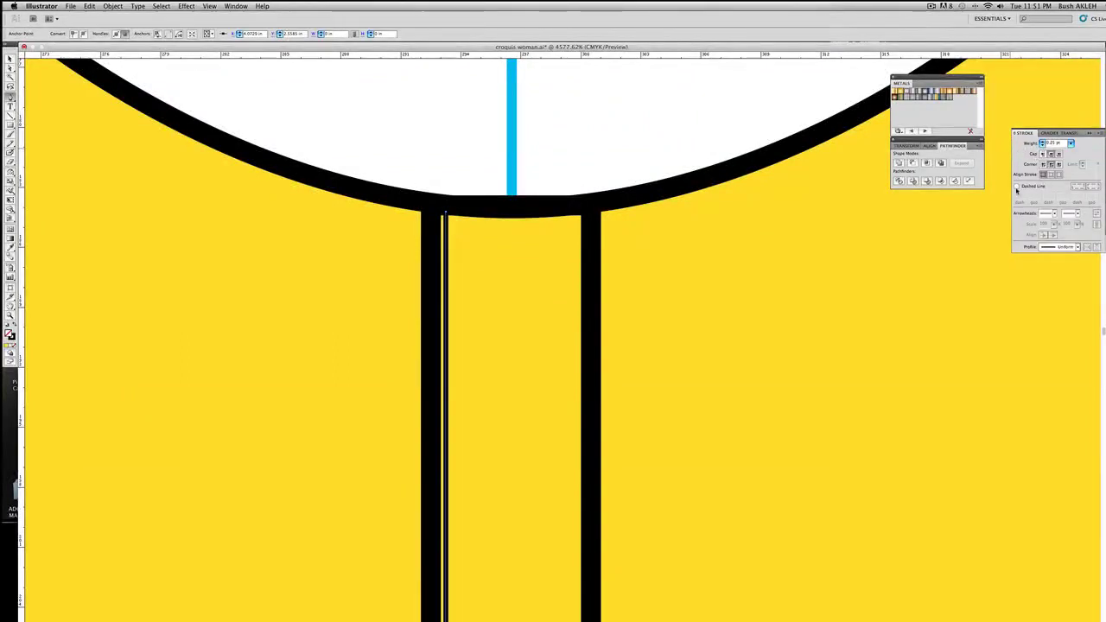
{"action": "left_click", "coordinate": [1016, 187]}
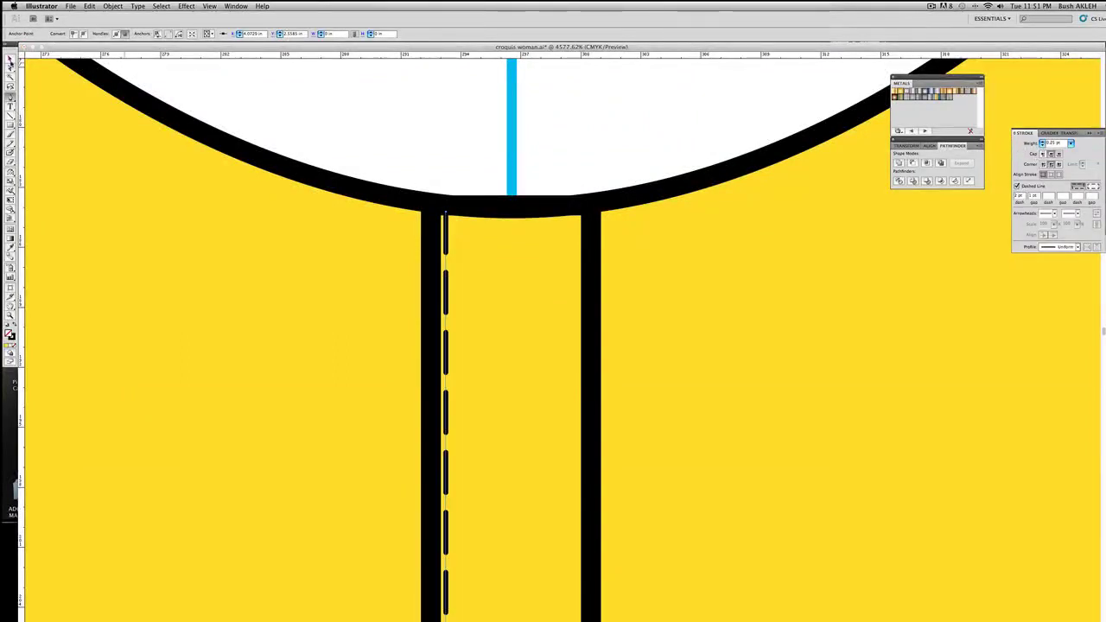
Duplicate the dashed stitch line horizontally and place the copy just inside the placket's right edge
{"action": "left_click", "coordinate": [10, 59]}
{"action": "left_click", "coordinate": [430, 124]}
{"action": "left_click", "coordinate": [445, 249]}
{"action": "double_click", "coordinate": [445, 250]}
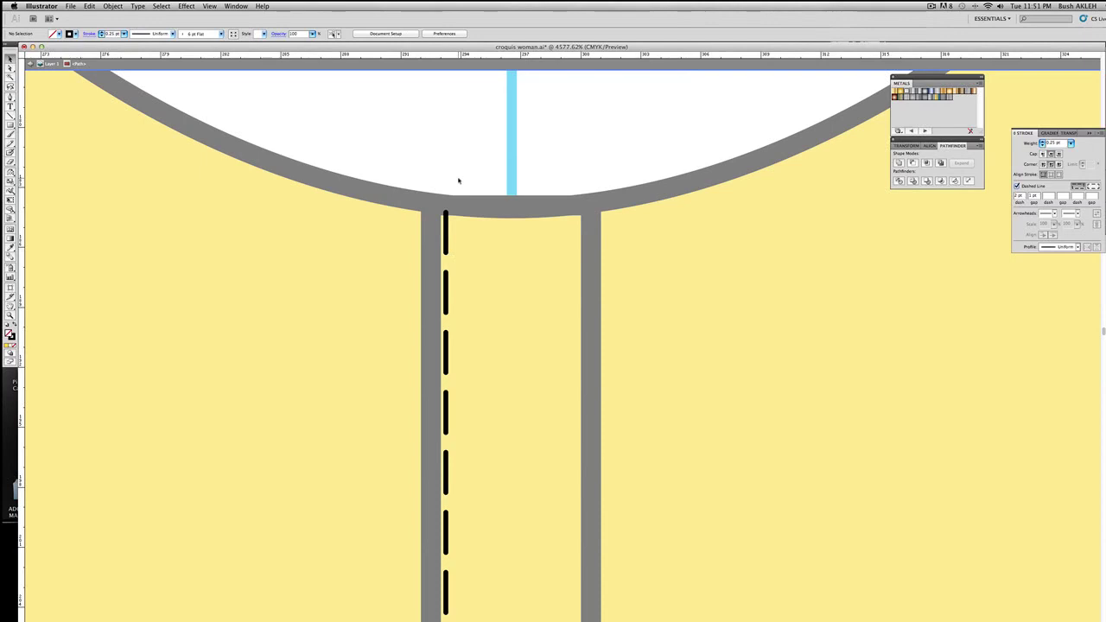
{"action": "double_click", "coordinate": [458, 181]}
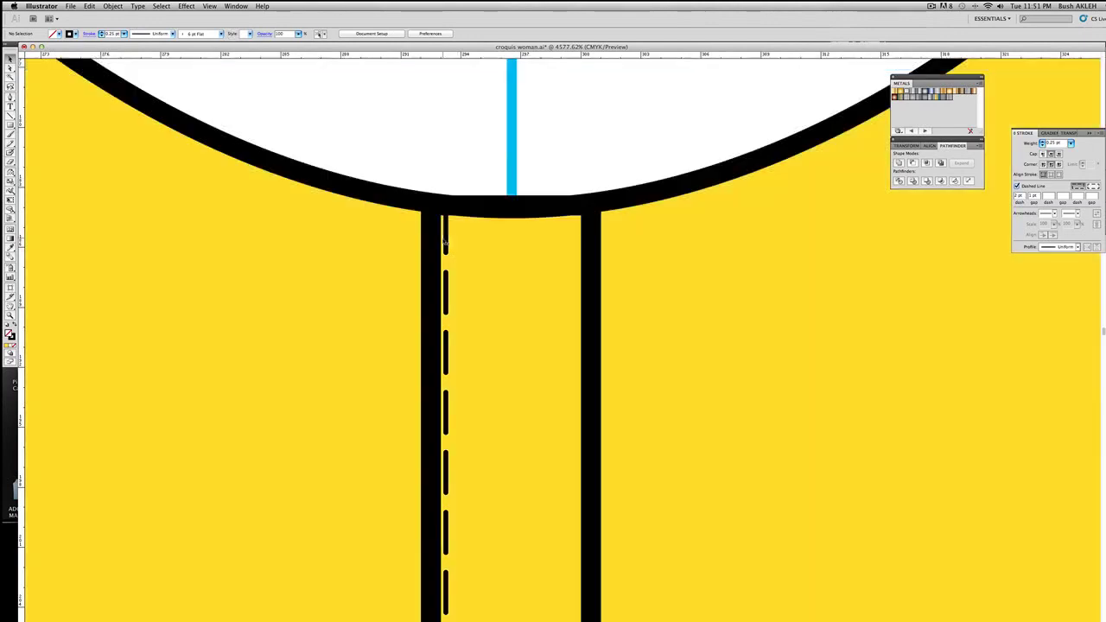
{"action": "left_click", "coordinate": [445, 212]}
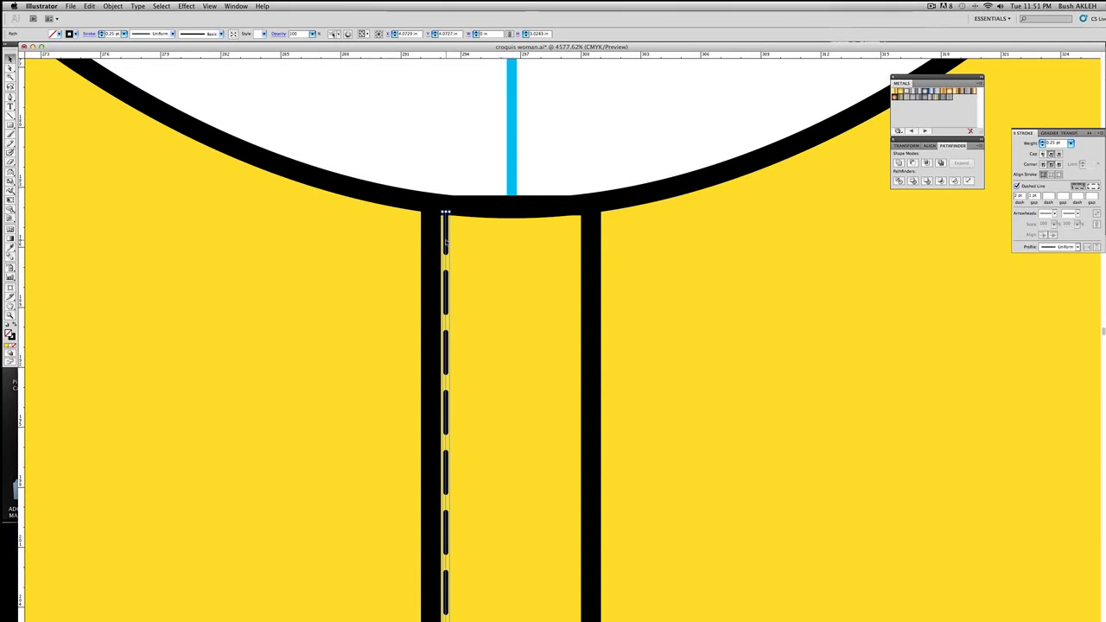
{"action": "left_click_drag", "start_coordinate": [446, 242], "coordinate": [572, 250]}
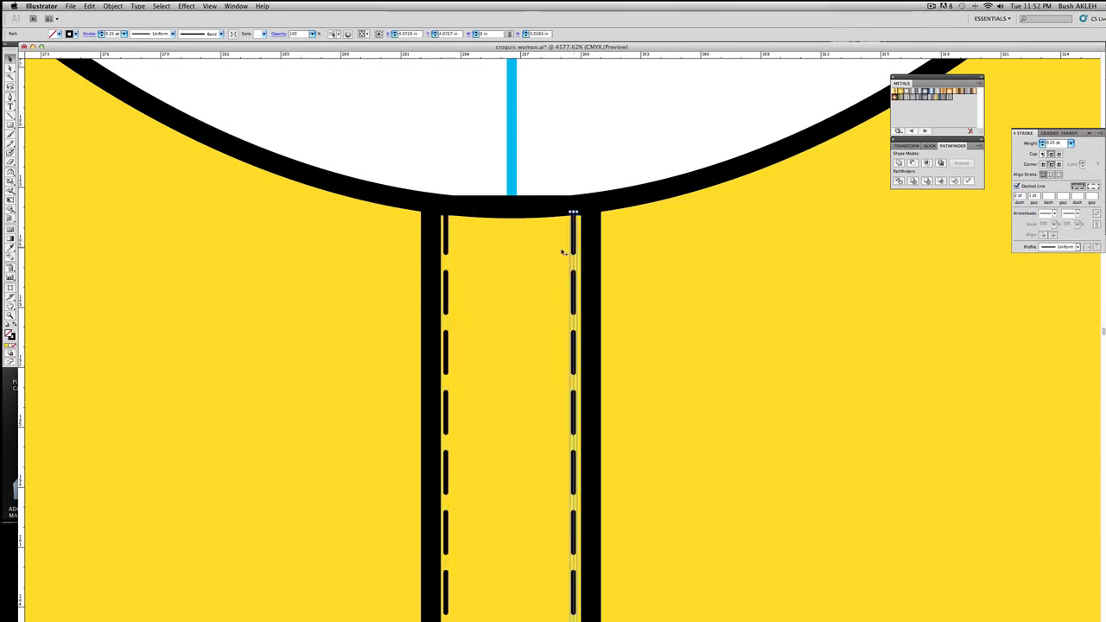
{"action": "left_click", "coordinate": [578, 180]}
Copy the left sleeve's armhole curve and place the copy on the bodice, parallel to the armhole seam
{"action": "left_click", "coordinate": [10, 316]}
{"action": "left_click", "coordinate": [527, 288], "text": "alt"}
{"action": "left_click", "coordinate": [549, 318], "text": "alt"}
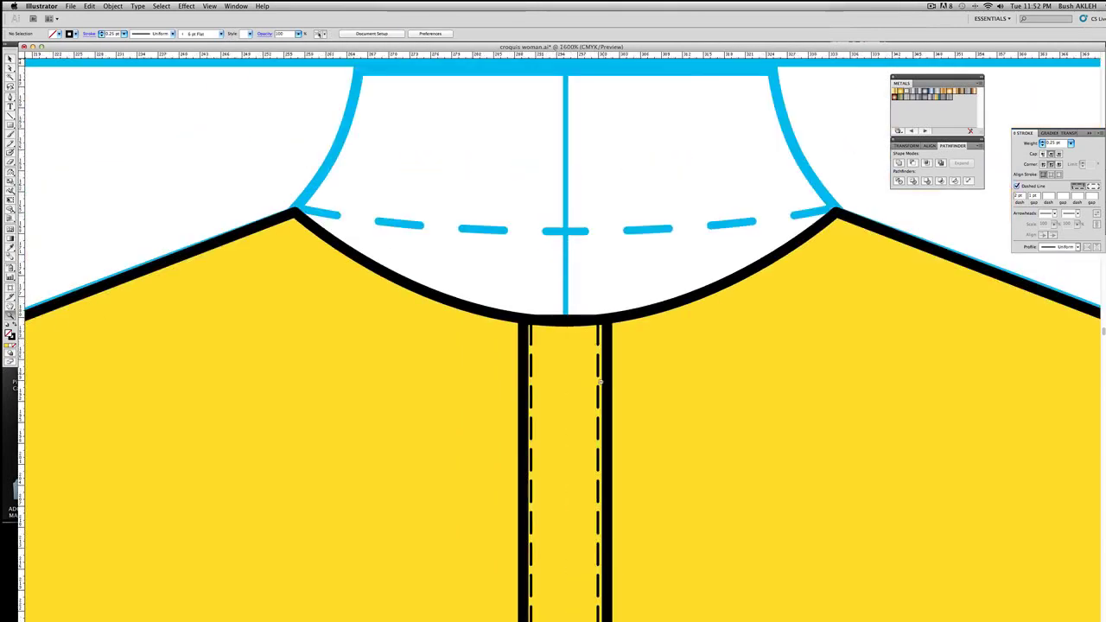
{"action": "left_click", "coordinate": [591, 380], "text": "alt"}
{"action": "left_click", "coordinate": [579, 477], "text": "alt"}
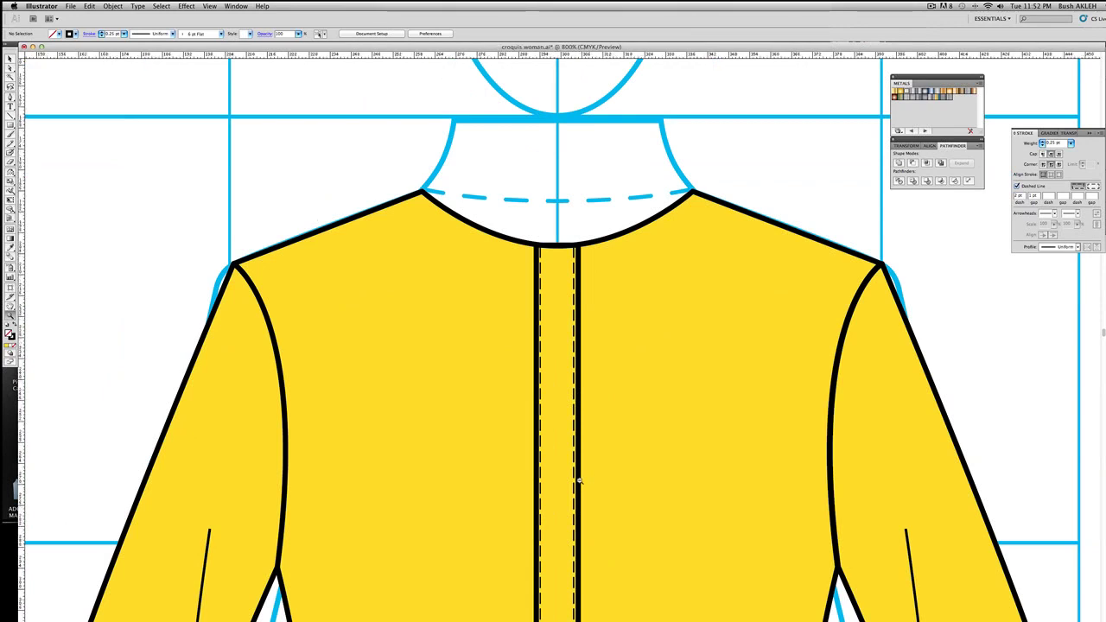
{"action": "left_click", "coordinate": [579, 480], "text": "alt"}
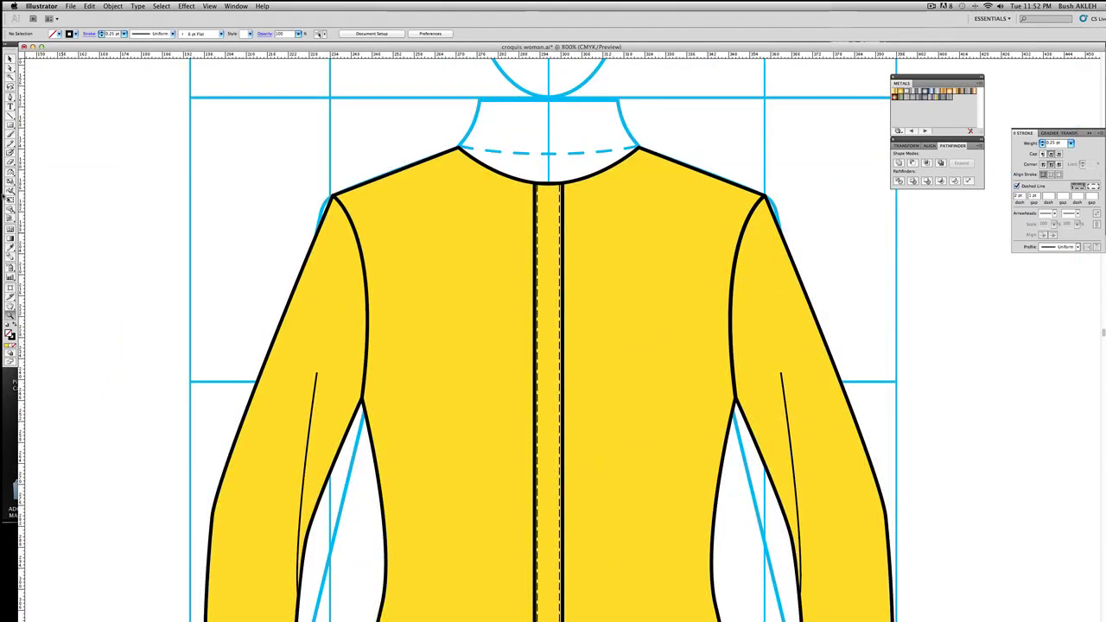
{"action": "left_click", "coordinate": [11, 97]}
{"action": "left_click", "coordinate": [10, 69]}
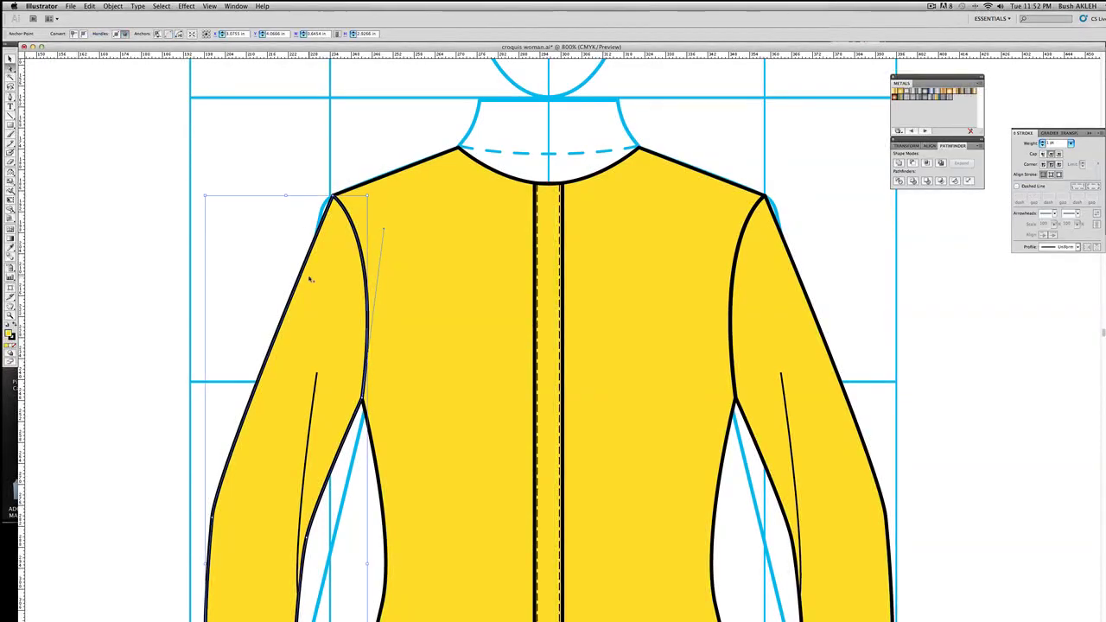
{"action": "key", "text": "super+v"}
{"action": "left_click", "coordinate": [536, 332]}
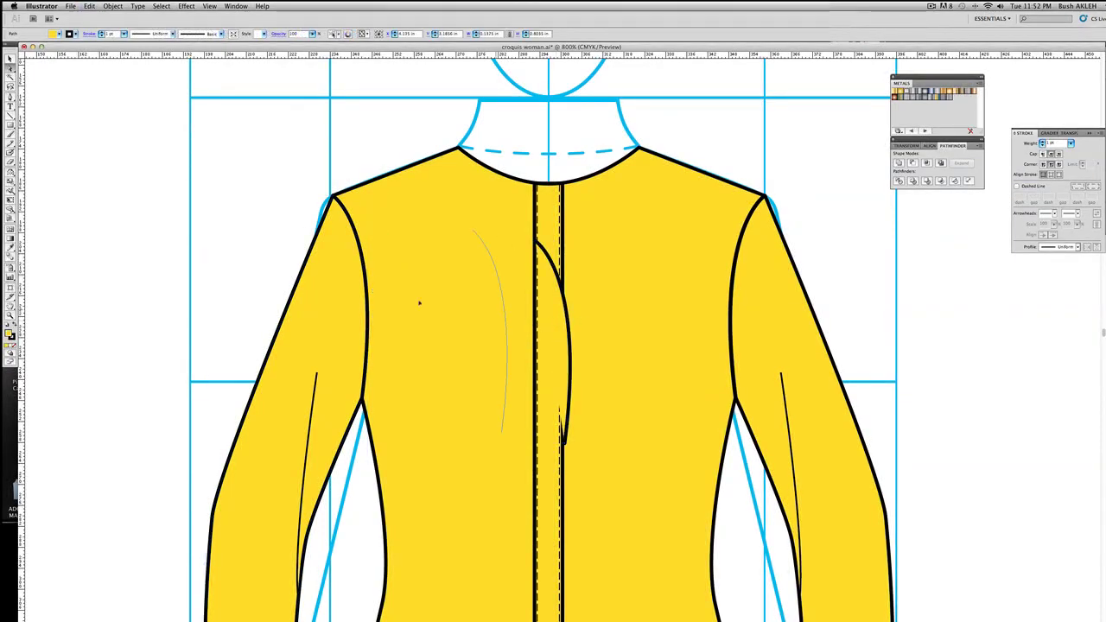
{"action": "left_click_drag", "start_coordinate": [410, 301], "coordinate": [363, 277]}
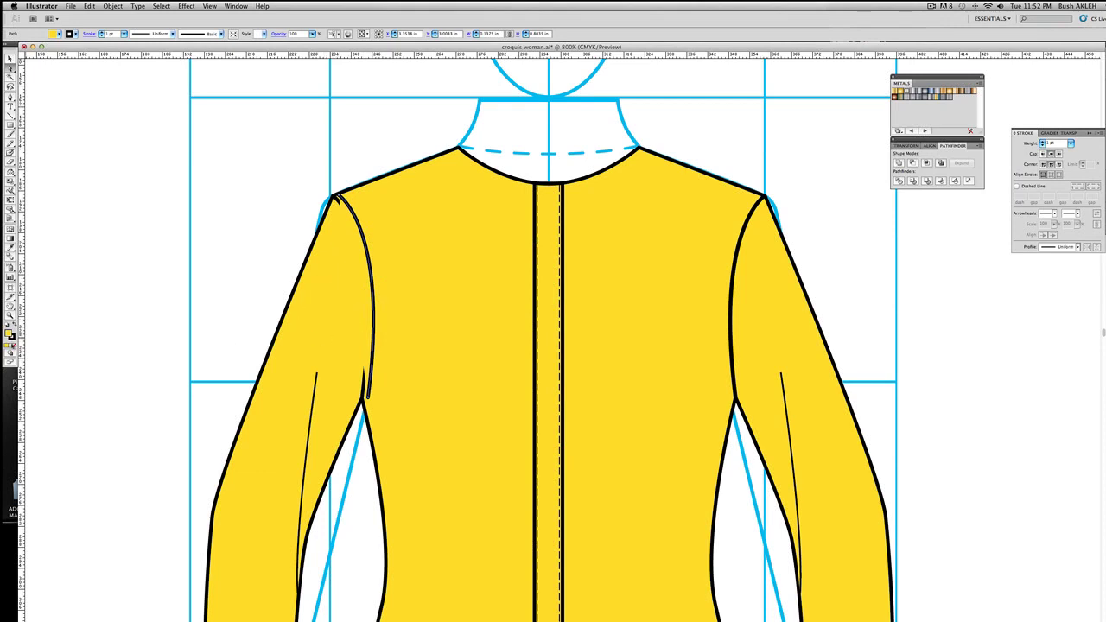
Remove the copied armhole curve's fill and give it the placket stitching's 0.25 pt dashed stroke
{"action": "left_click", "coordinate": [13, 351]}
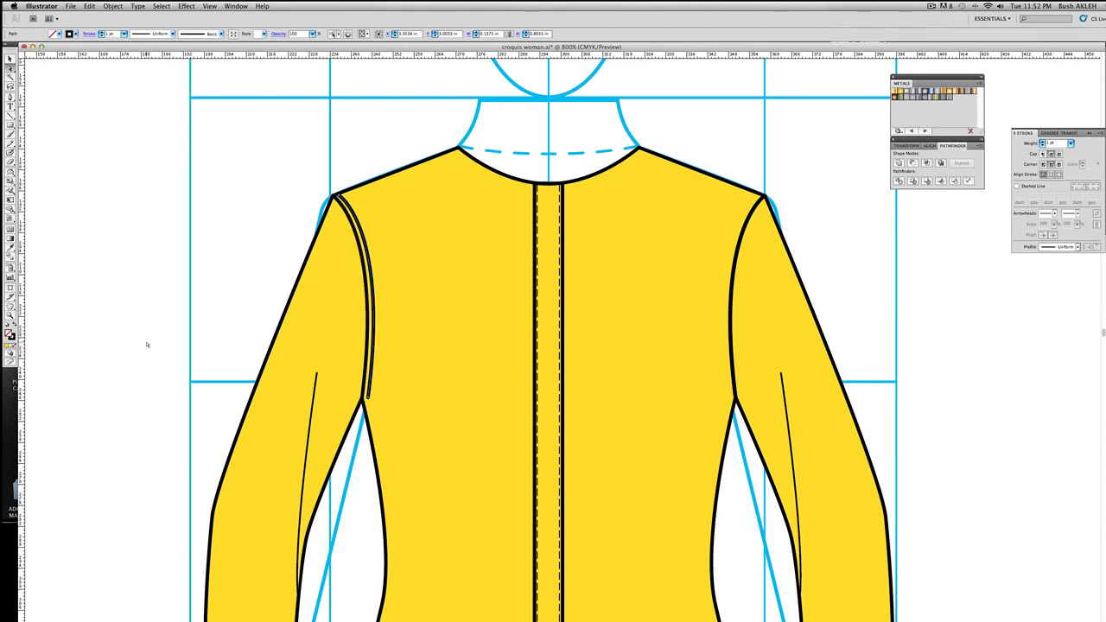
{"action": "key", "text": "i"}
{"action": "left_click", "coordinate": [541, 319]}
{"action": "left_click", "coordinate": [10, 61]}
{"action": "left_click", "coordinate": [250, 149]}
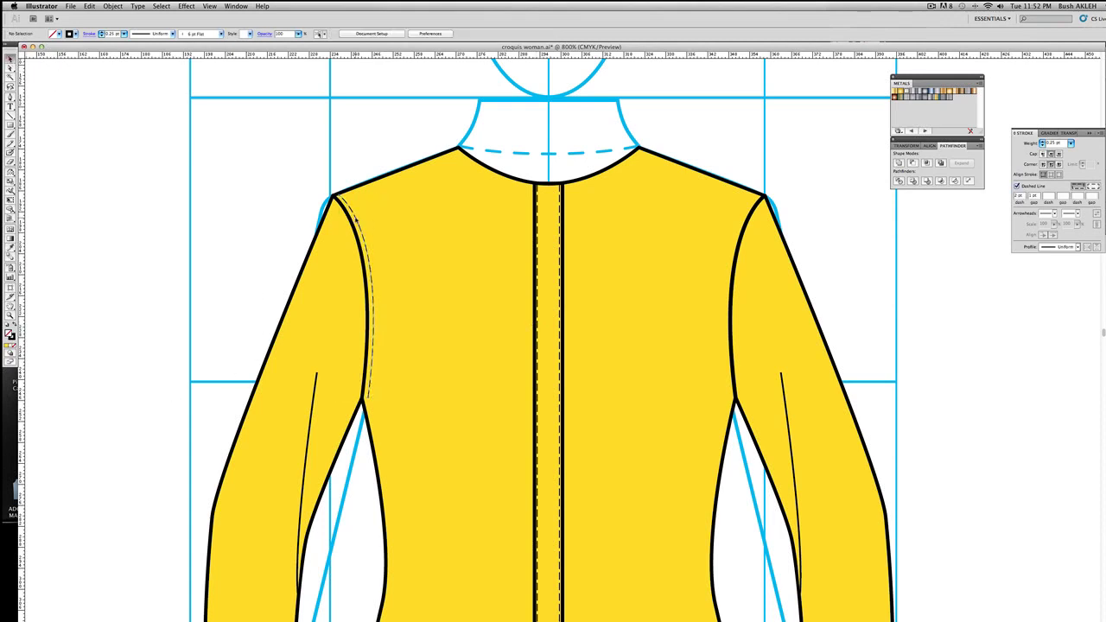
Resize the left armhole stitching slightly so it fits closely along the seam from shoulder to underarm
{"action": "left_click", "coordinate": [336, 188]}
{"action": "scroll", "coordinate": [359, 363], "scroll_direction": "down", "scroll_amount": 3}
{"action": "scroll", "coordinate": [357, 370], "scroll_direction": "down", "scroll_amount": 1}
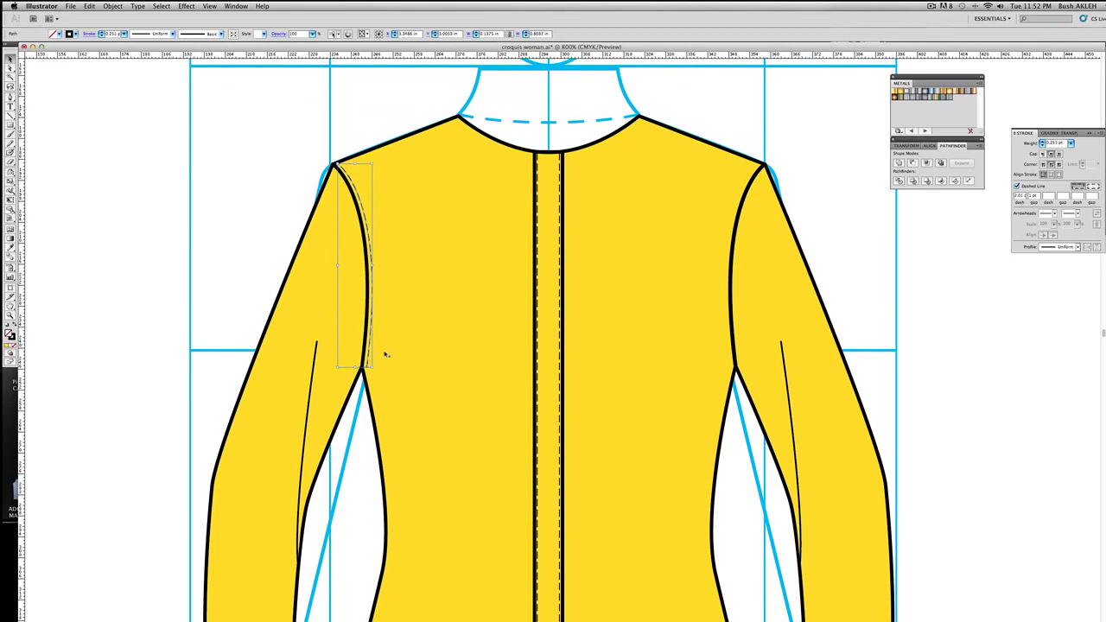
{"action": "left_click_drag", "start_coordinate": [376, 368], "coordinate": [374, 369]}
Paste a copy of the left armhole stitching and reflect it into a mirror image for the opposite armhole
{"action": "key", "text": "super+v"}
{"action": "right_click", "coordinate": [544, 289]}
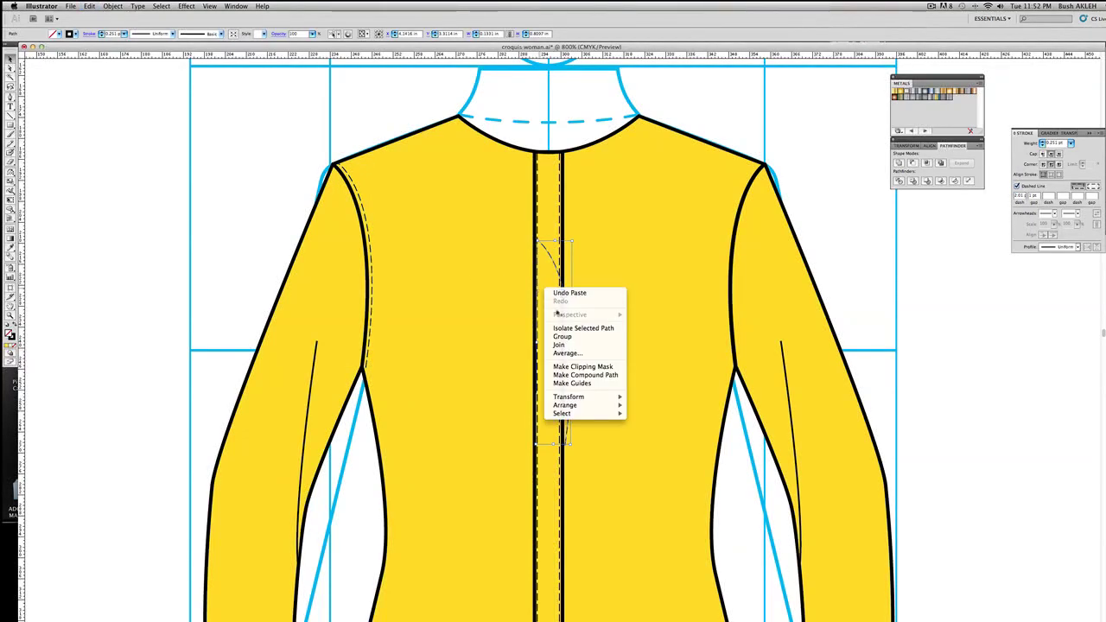
{"action": "mouse_move", "coordinate": [572, 396]}
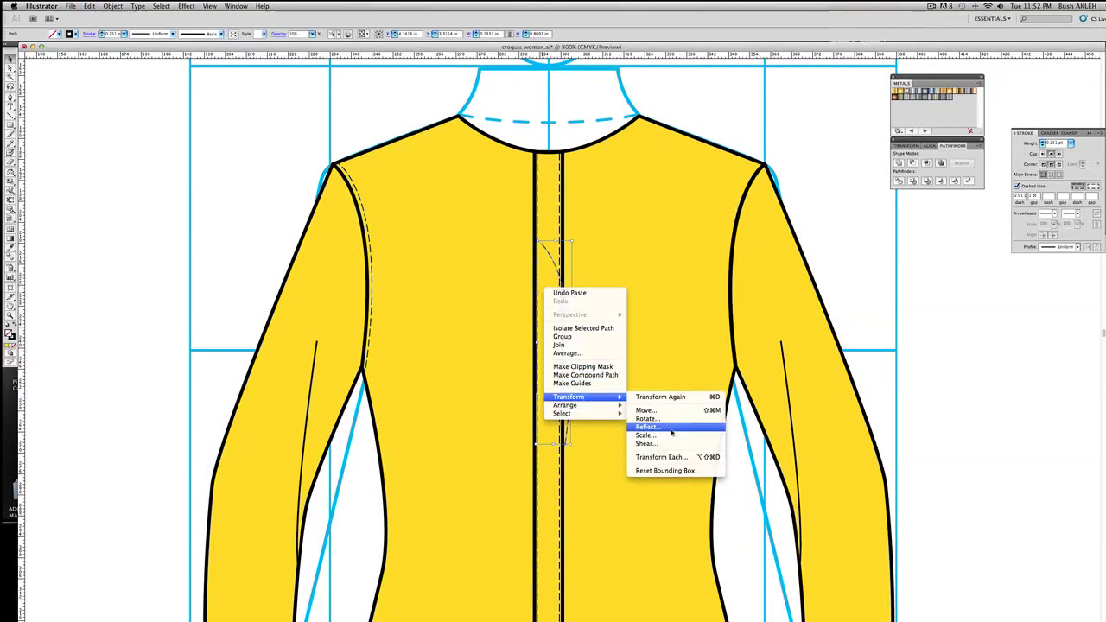
{"action": "left_click", "coordinate": [656, 427]}
{"action": "left_click", "coordinate": [604, 200]}
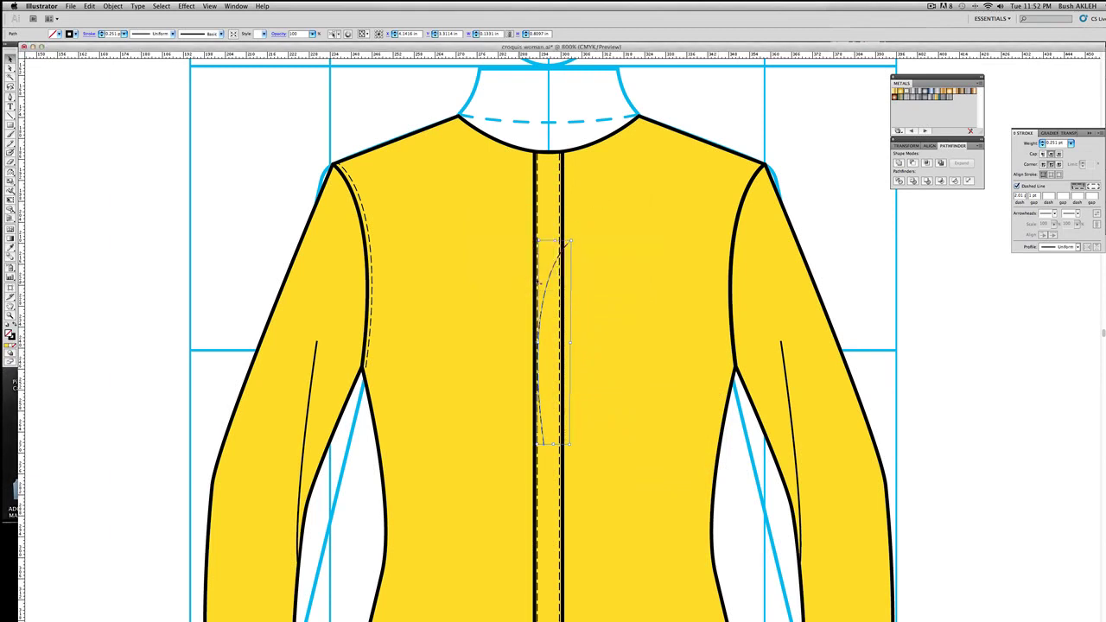
Position the mirrored stitching on the bodice alongside the right armhole seam, starting at the shoulder point
{"action": "left_click_drag", "start_coordinate": [567, 257], "coordinate": [739, 194]}
{"action": "left_click_drag", "start_coordinate": [739, 194], "coordinate": [754, 179]}
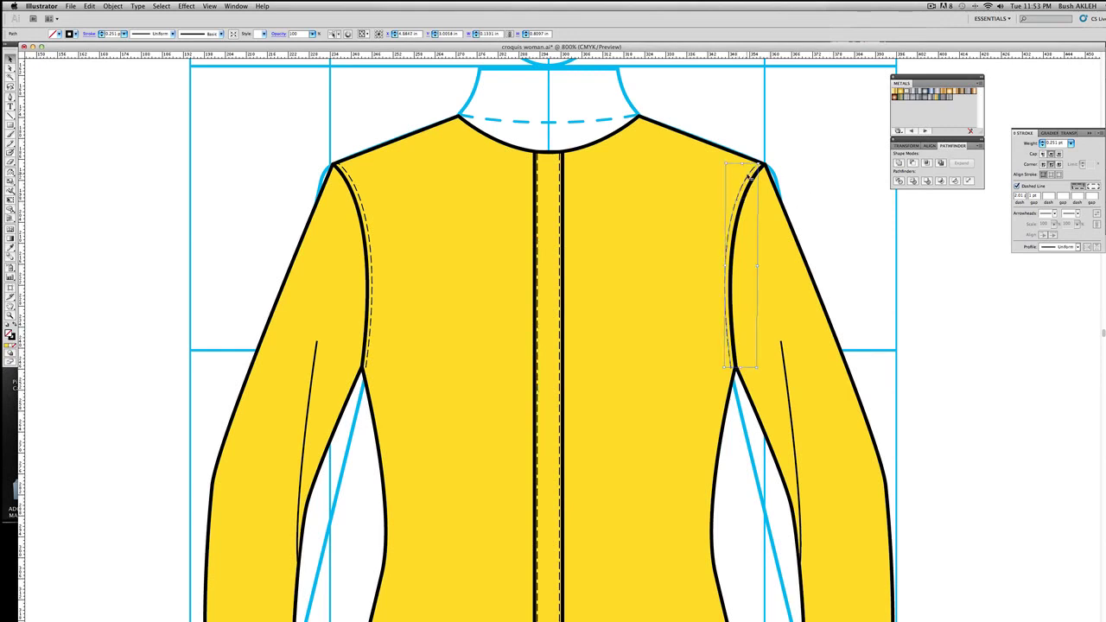
{"action": "left_click", "coordinate": [815, 178]}
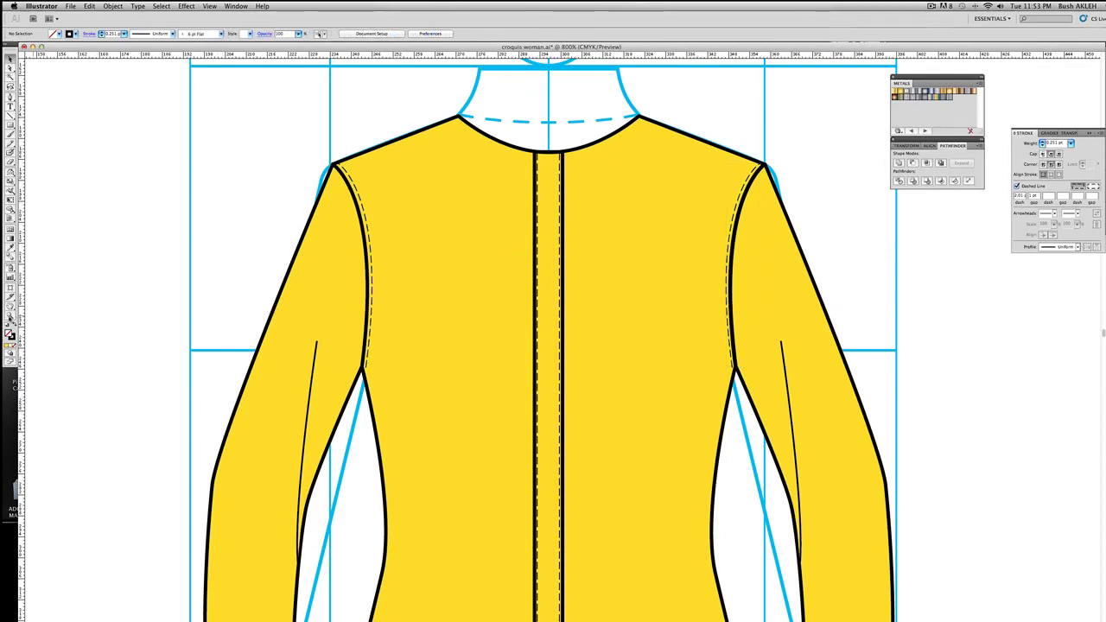
{"action": "left_click", "coordinate": [9, 316]}
{"action": "left_click", "coordinate": [548, 180], "text": "alt"}
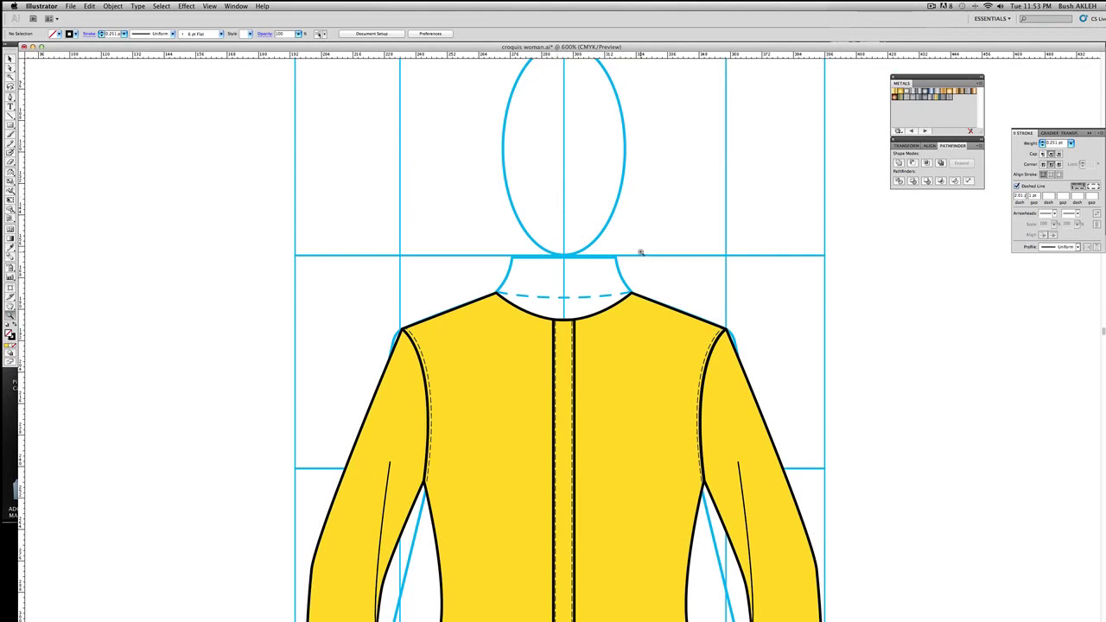